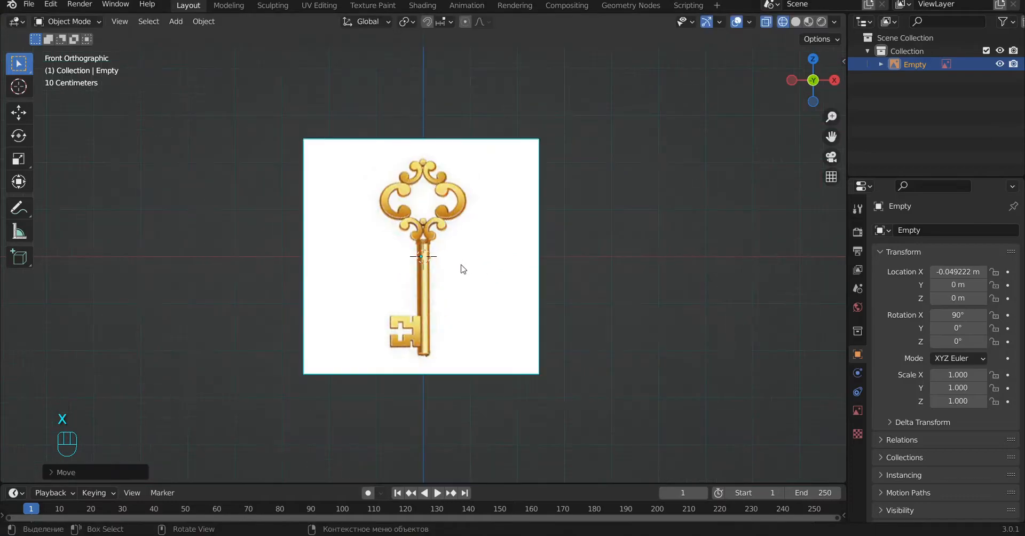
Step: Add a cylinder mesh to the scene
key(shift+a)
mouse_move(402, 129)
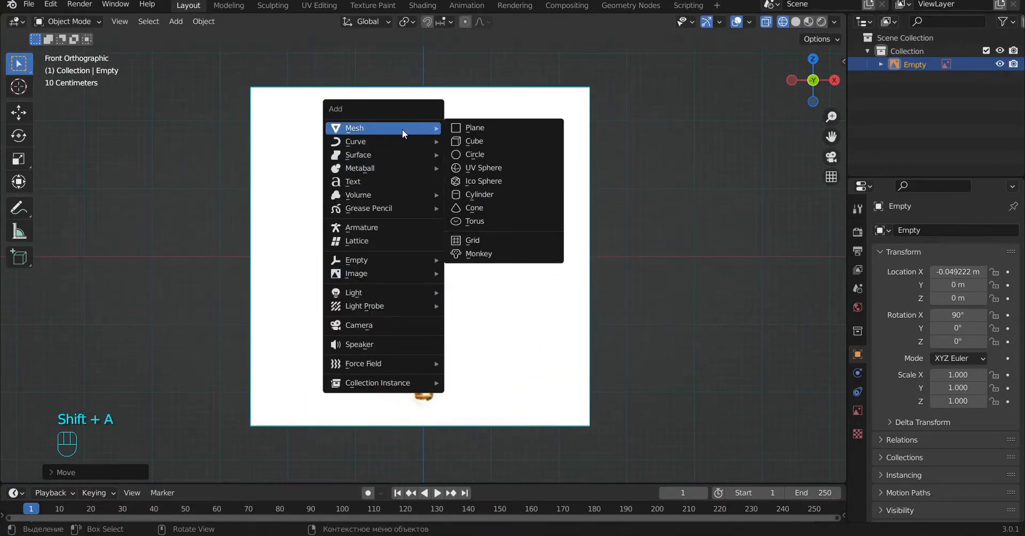
click(485, 195)
Step: Move the key reference image back along Y to about 2.77 m so it sits behind the cylinder
alt+drag(562, 280, 486, 325)
click(531, 353)
alt+drag(587, 372, 544, 361)
key(g)
key(y)
click(727, 359)
key(KP_1)
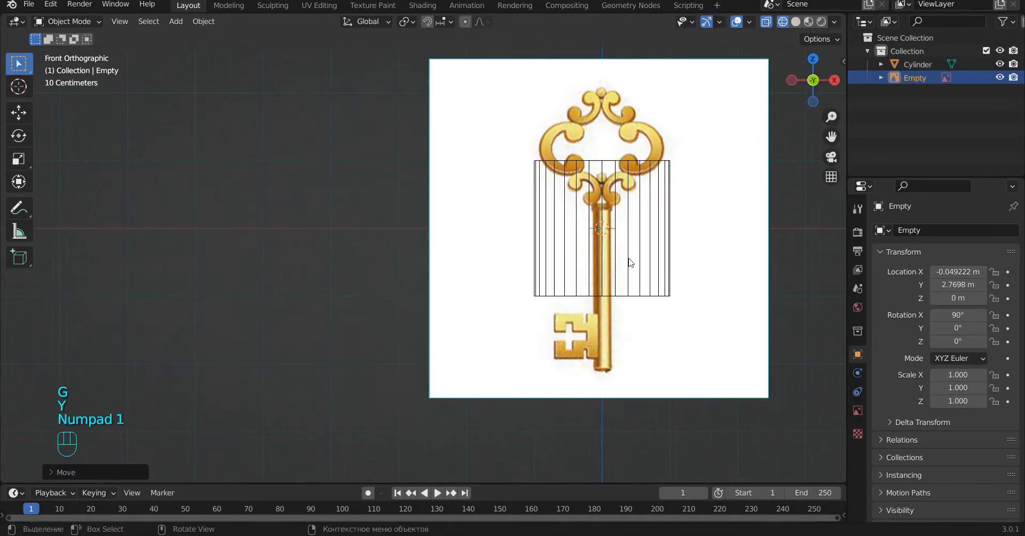
Step: Switch to solid shading and move the cylinder down along Z to about -0.733 m, over the key's shaft
alt+drag(619, 262, 534, 354)
key(z)
click(476, 290)
key(KP_1)
scroll(565, 343, up, 2)
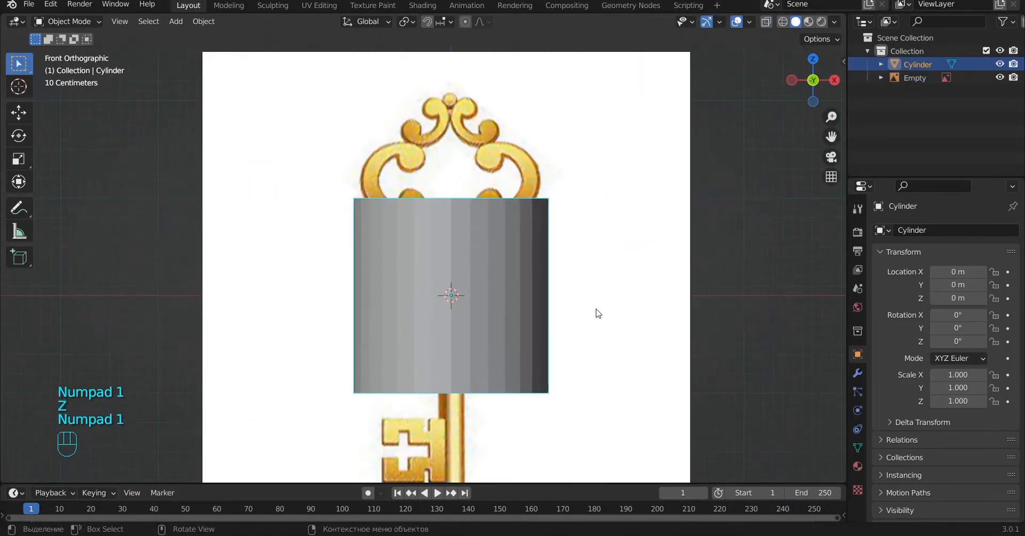
key(g)
key(z)
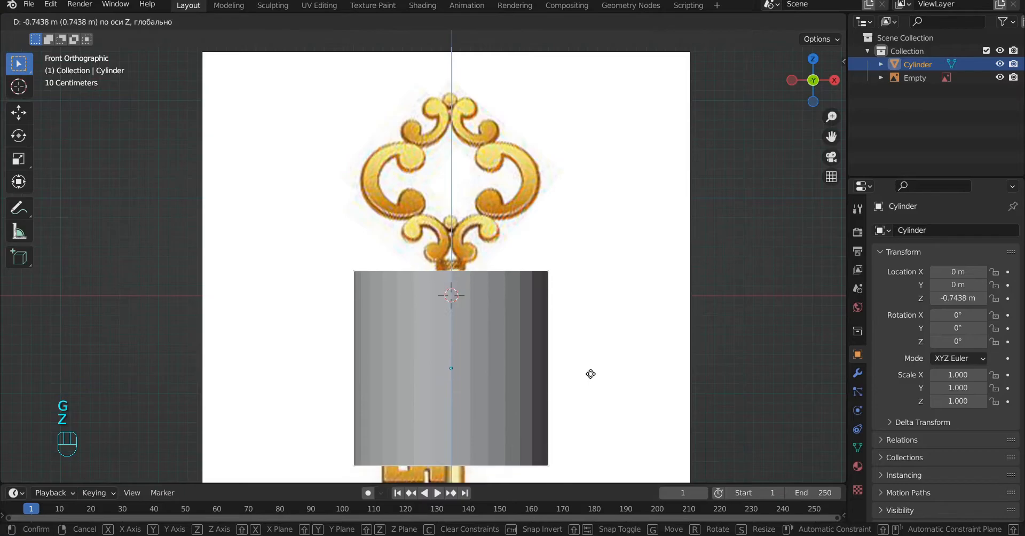
click(593, 370)
Step: Scale the cylinder uniformly to about 0.133 so it matches the width of the key's shaft
key(s)
click(493, 368)
scroll(502, 371, up, 5)
alt+shift+drag(561, 379, 501, 139)
key(s)
click(543, 262)
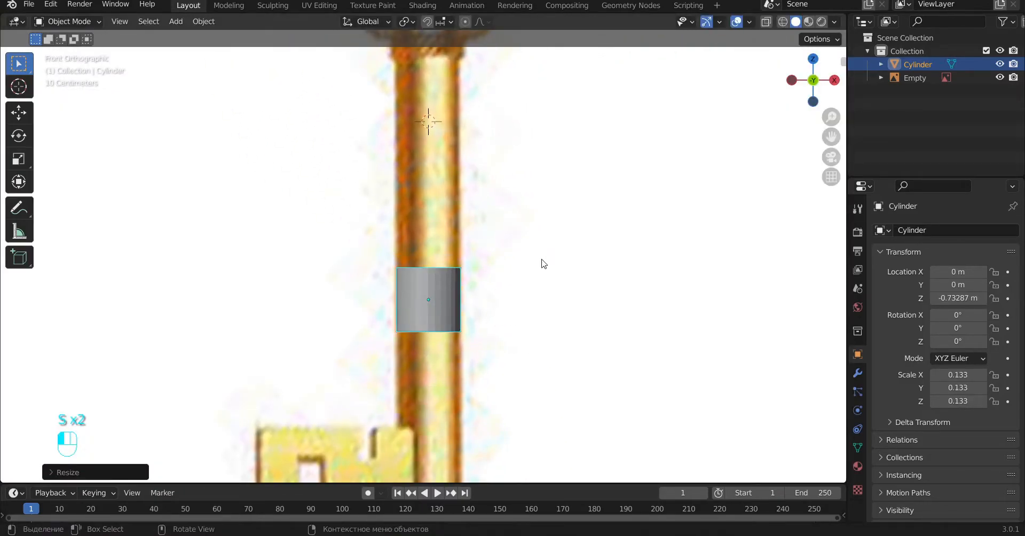
Step: Nudge the reference image slightly along X to line its shaft up with the cylinder
click(529, 220)
key(g)
key(x)
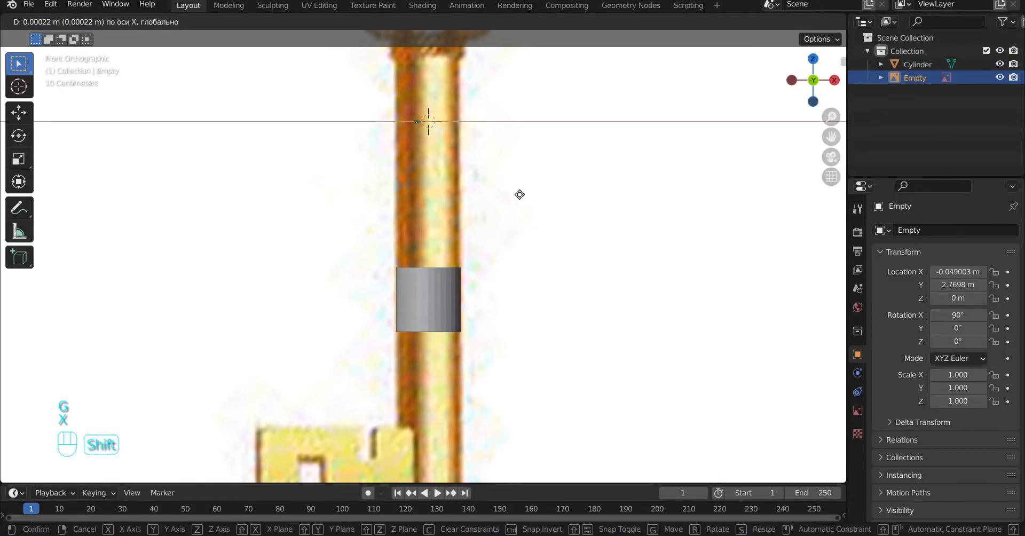
click(520, 193)
Step: In wireframe edit mode, move the cylinder's bottom edge ring down along Z to the top of the key bit
click(424, 312)
alt+shift+drag(516, 356, 490, 197)
key(Tab)
scroll(415, 176, up, 3)
key(z)
double_click(409, 111)
scroll(488, 108, down, 3)
key(g)
key(z)
click(488, 203)
Step: Move the cylinder's top edge ring up along Z to the base of the collar below the ornament
alt+shift+drag(480, 195, 478, 402)
double_click(407, 318)
alt+shift+drag(447, 256, 449, 339)
key(g)
key(z)
click(457, 145)
scroll(457, 145, up, 6)
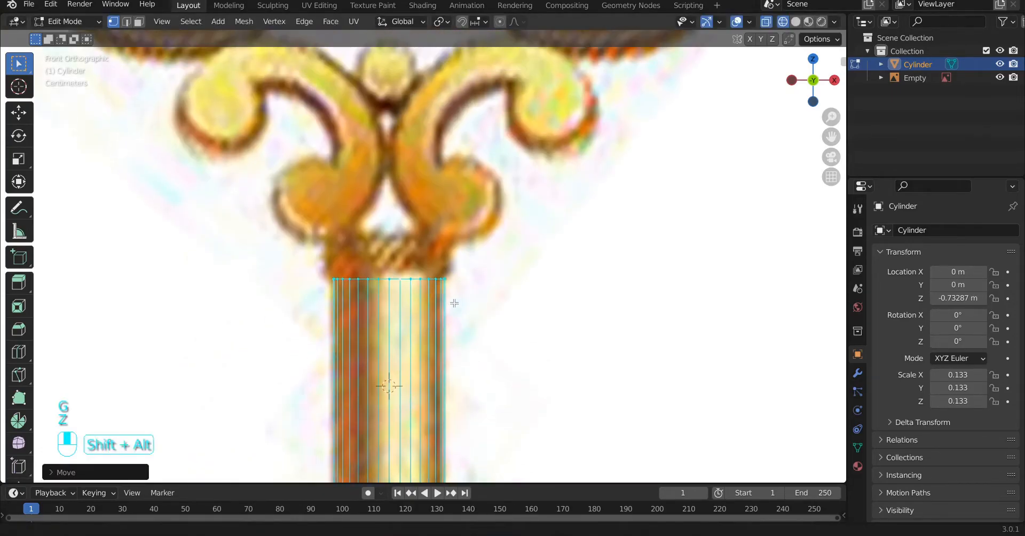
key(g)
key(z)
click(456, 304)
Step: Extrude the top ring straight up along Z in three successive bands to cover the collar
key(e)
key(z)
key(z)
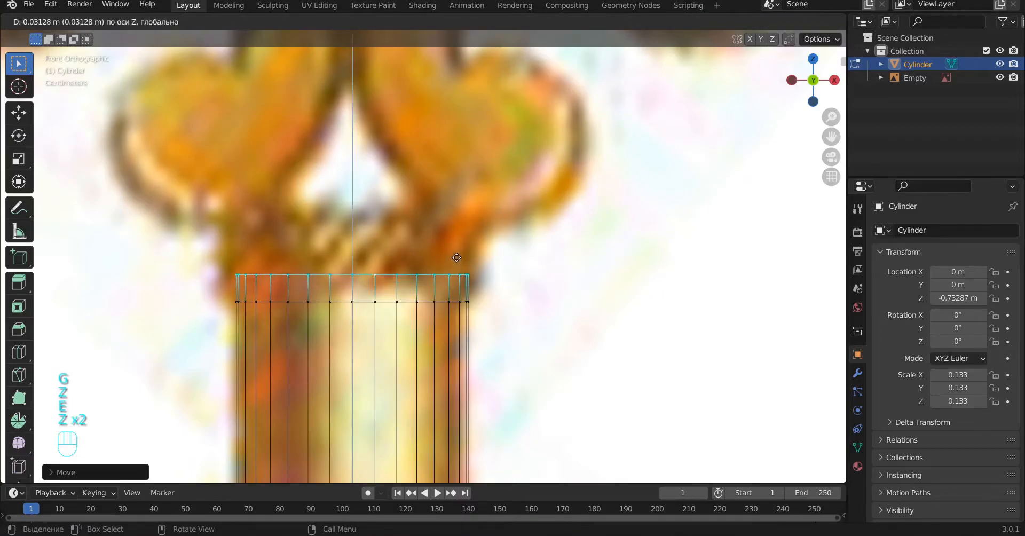
click(457, 259)
key(e)
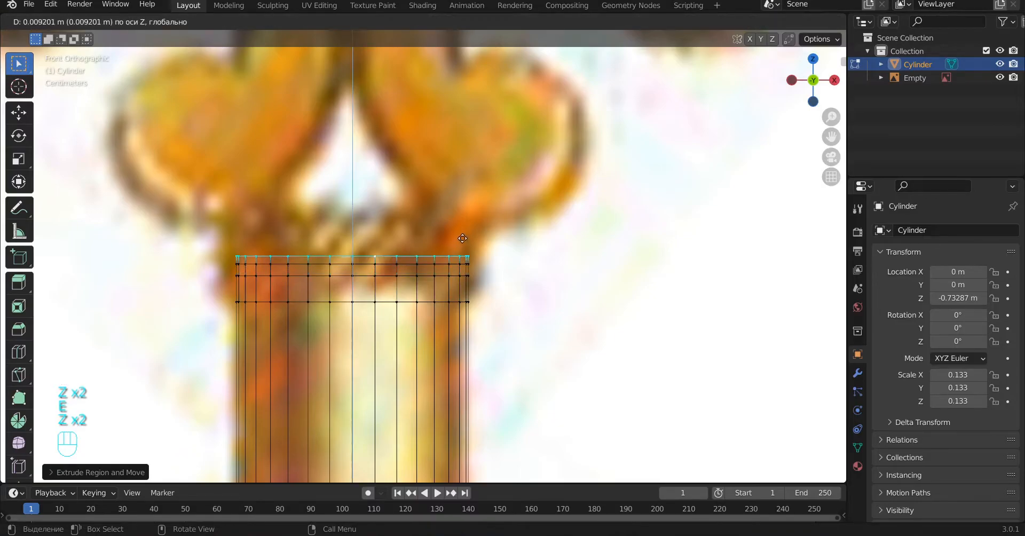
click(462, 213)
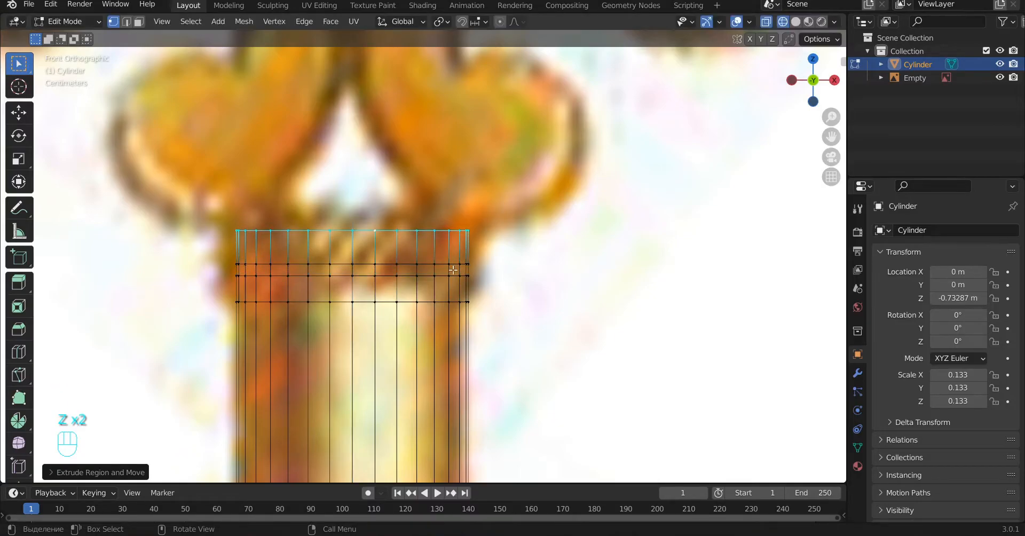
key(alt+a)
scroll(492, 296, up, 4)
key(ctrl+r)
click(486, 280)
click(488, 280)
key(ctrl+z)
Step: Add supporting loop cuts to the collar bands, close to the narrow middle band's edges
key(ctrl+r)
click(495, 283)
click(503, 274)
scroll(503, 278, up, 2)
key(ctrl+r)
click(506, 300)
click(506, 312)
Step: Add a loop cut around the shaft and slide it up until it sits just beneath the collar
key(ctrl+r)
click(499, 404)
click(499, 403)
scroll(492, 401, down, 13)
scroll(456, 394, down, 4)
key(g)
key(g)
click(464, 300)
scroll(464, 300, up, 8)
scroll(464, 299, up, 2)
key(g)
key(g)
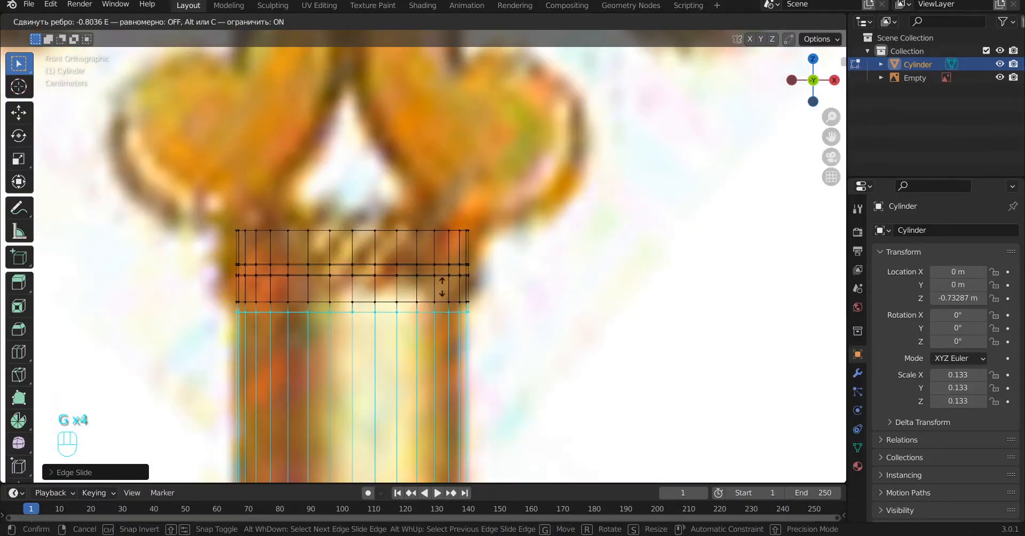
click(450, 199)
scroll(452, 227, up, 3)
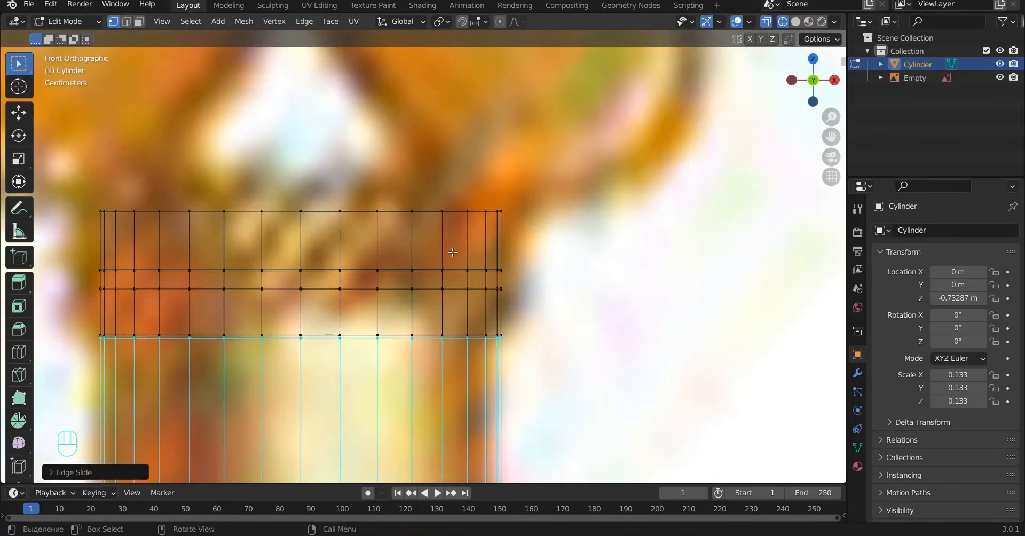
Step: Return to solid shading and delete the face capping the shaft's lower end
scroll(453, 253, down, 8)
alt+shift+drag(506, 401, 513, 353)
key(a)
key(Tab)
key(z)
scroll(515, 355, down, 7)
alt+shift+drag(497, 391, 472, 281)
scroll(473, 285, up, 7)
key(Tab)
middle_drag(455, 268, 448, 242)
alt+drag(447, 243, 488, 213)
key(x)
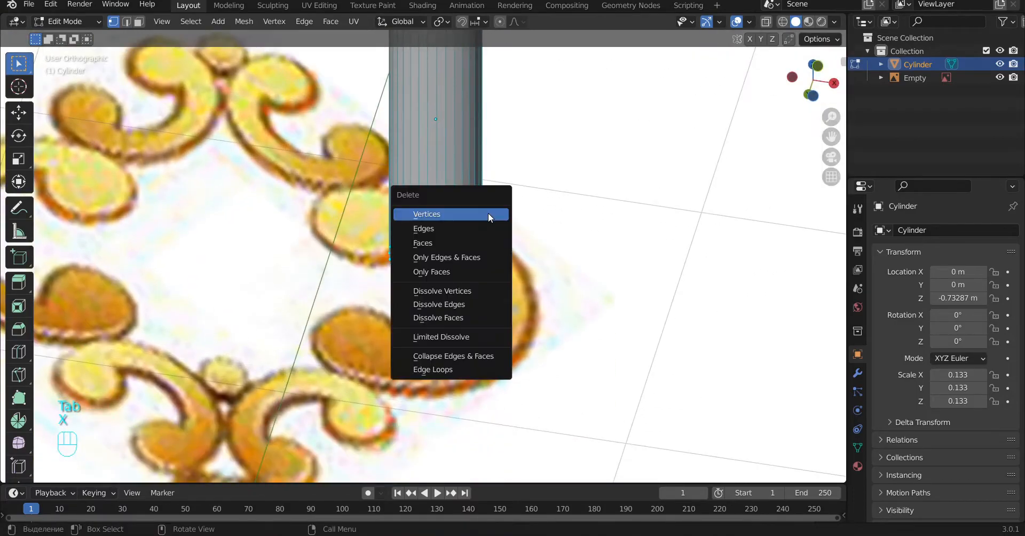
click(447, 243)
Step: Duplicate the shaft's bottom edge ring in place and separate it into its own object
key(shift+d)
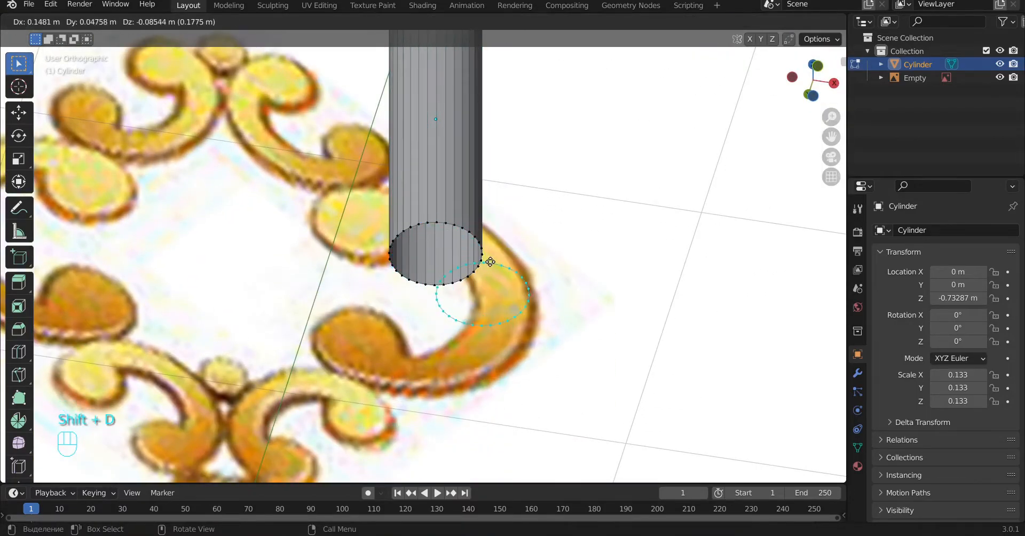
right_click(489, 260)
key(p)
click(490, 262)
key(Tab)
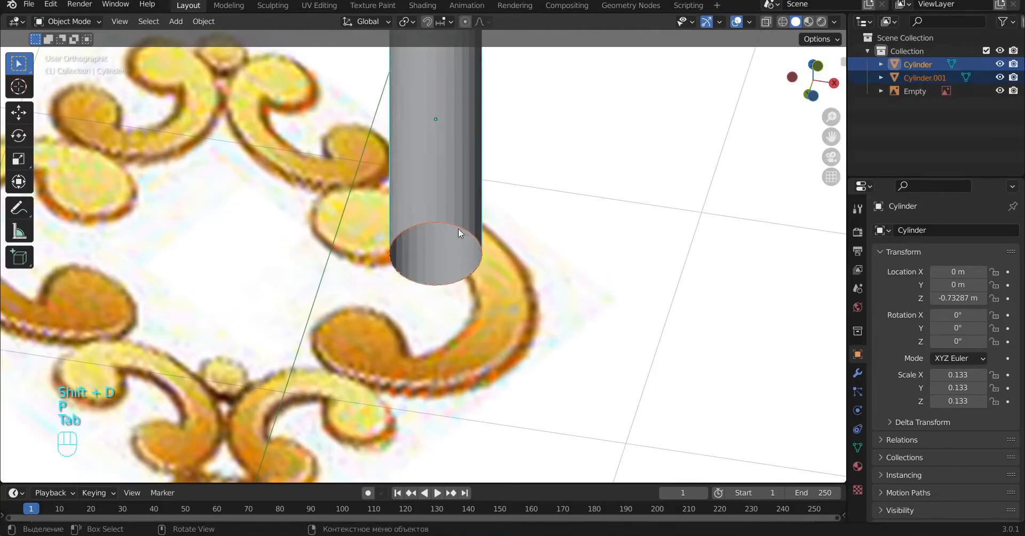
Step: Edit the separated ring object and extrude its ring down along Z to the lower edge of the key bit
key(a)
click(453, 225)
alt+drag(486, 273, 480, 298)
key(KP_1)
key(Tab)
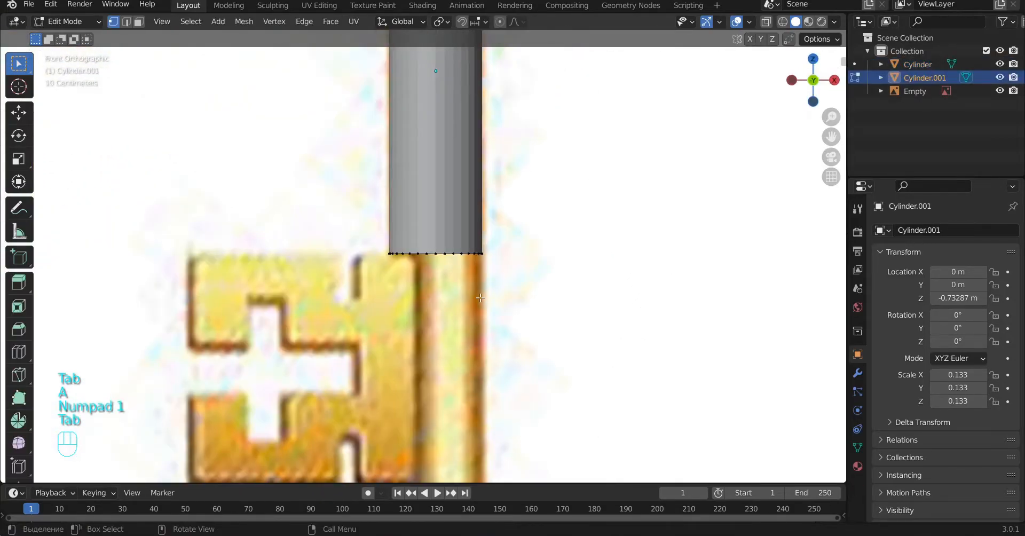
scroll(525, 335, down, 4)
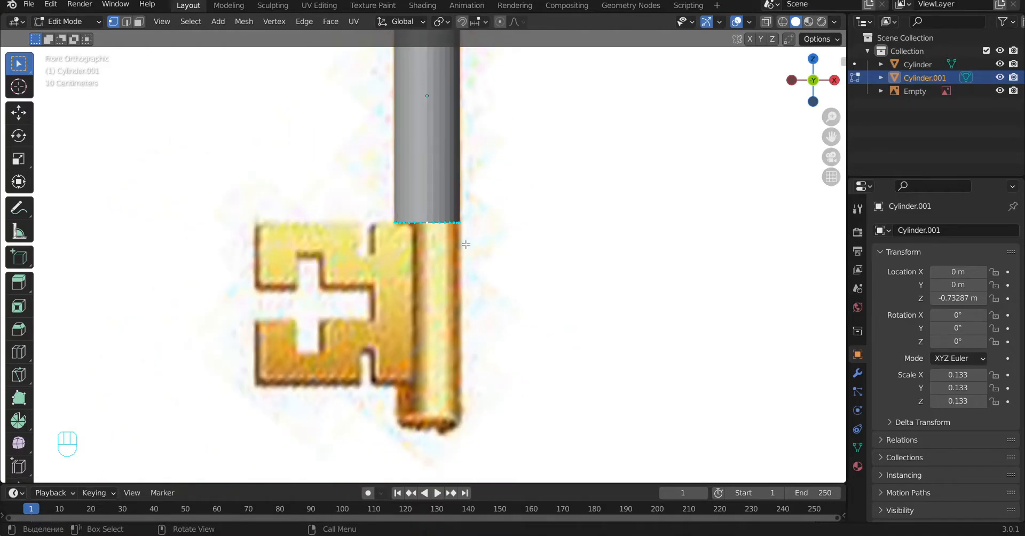
scroll(466, 244, up, 3)
scroll(484, 243, down, 2)
key(a)
key(e)
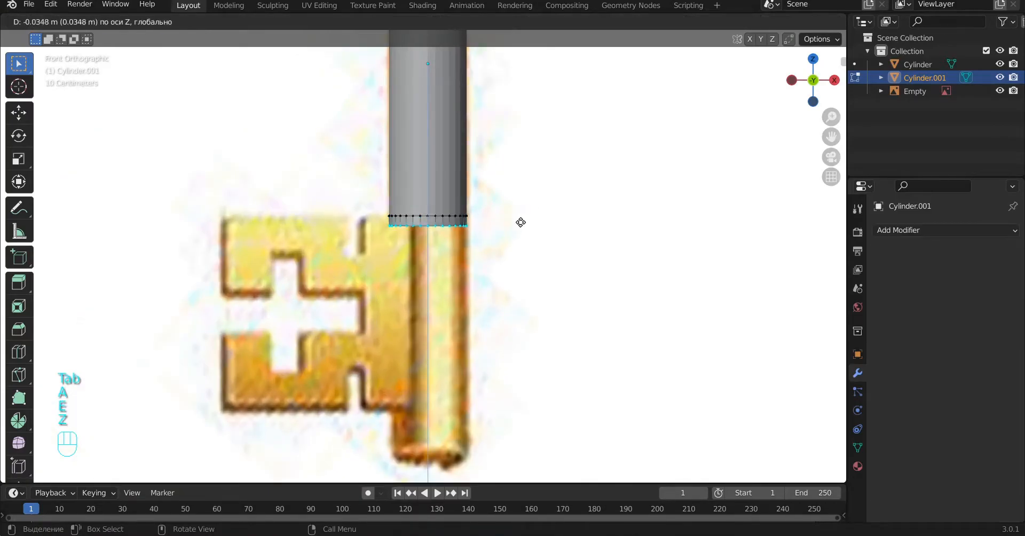
key(z)
click(515, 401)
Step: Add a centred loop cut around the new shaft section beside the key bit
key(ctrl+r)
click(472, 291)
click(471, 290)
Step: Select the whole linked shaft section in wireframe and snap the 3D cursor to its centre
key(a)
key(z)
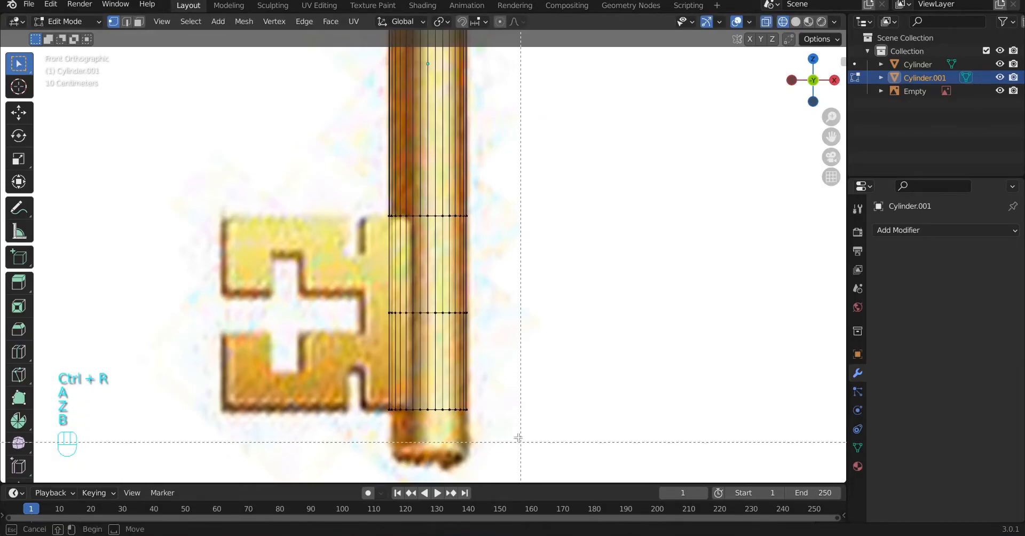
key(l)
key(shift+s)
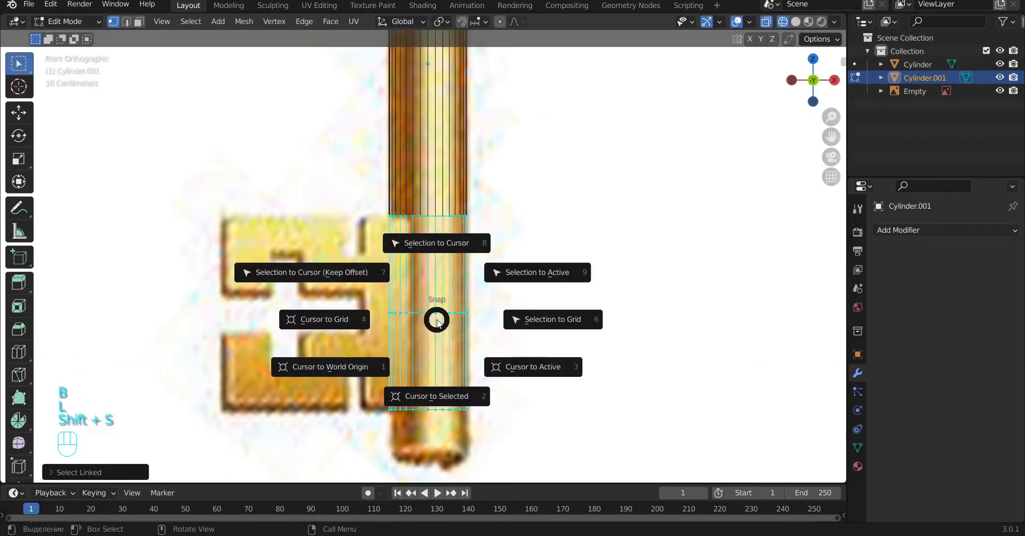
click(423, 396)
Step: Box-select the bottom ring of the shaft section and delete its vertices to remove the lower half
key(Tab)
key(Tab)
key(z)
key(a)
key(z)
key(b)
drag(374, 390, 520, 446)
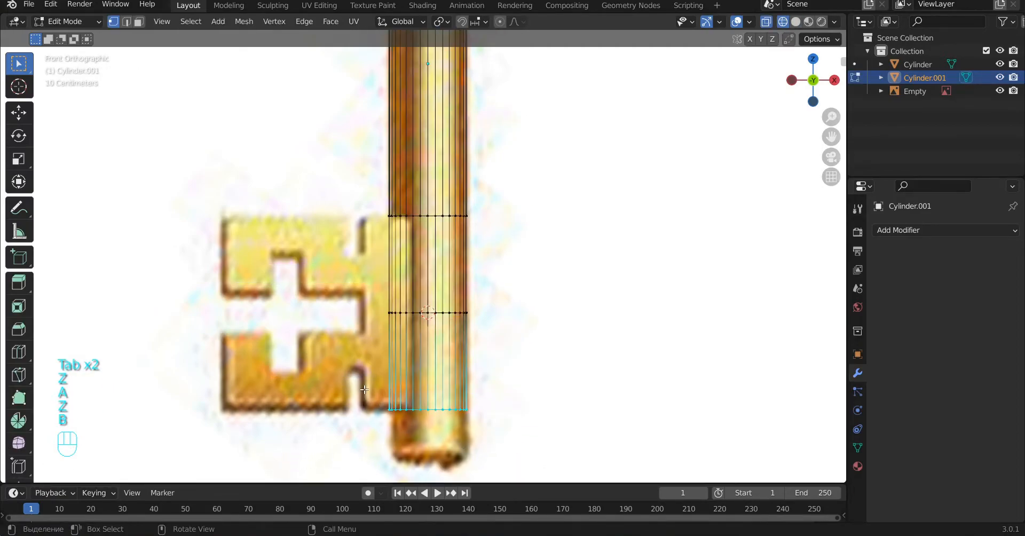
key(Delete)
click(335, 355)
Step: Slide the section's lower edge ring slightly up, away from the 3D cursor
scroll(444, 314, up, 2)
alt+click(439, 338)
key(g)
key(g)
click(465, 315)
Step: Leave edit mode, restore solid shading and add a Mirror modifier to the shaft section
key(a)
key(Tab)
key(z)
click(953, 231)
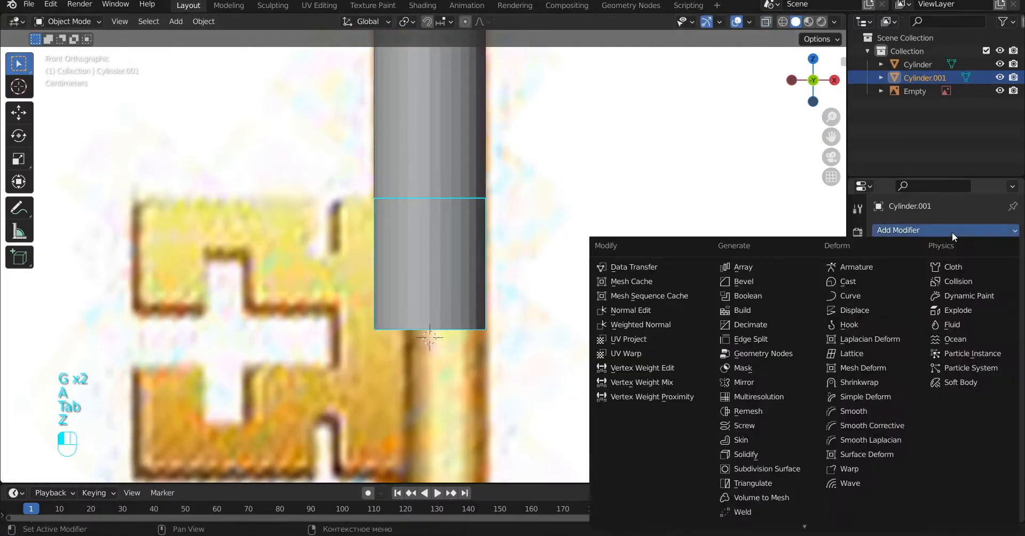
click(775, 395)
scroll(775, 391, down, 3)
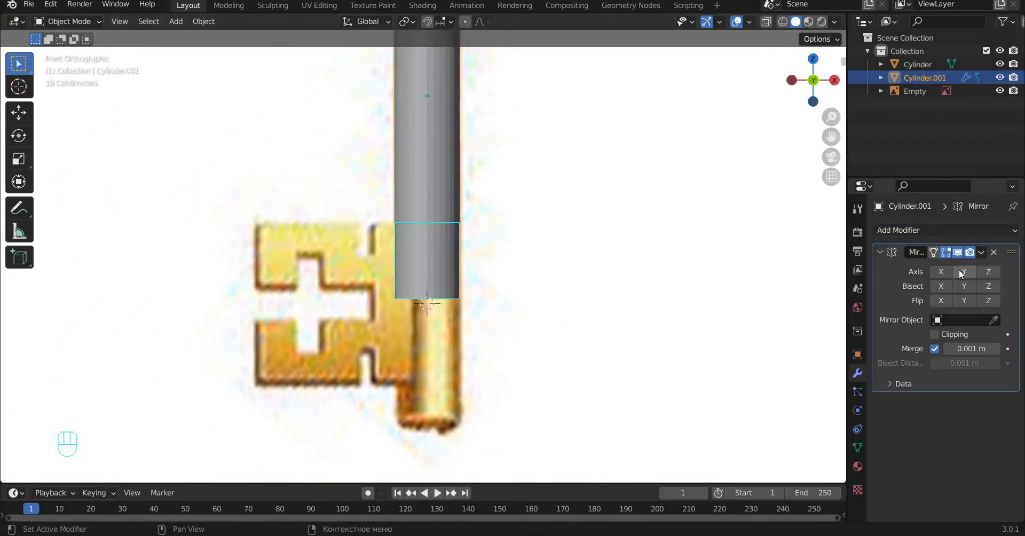
click(988, 273)
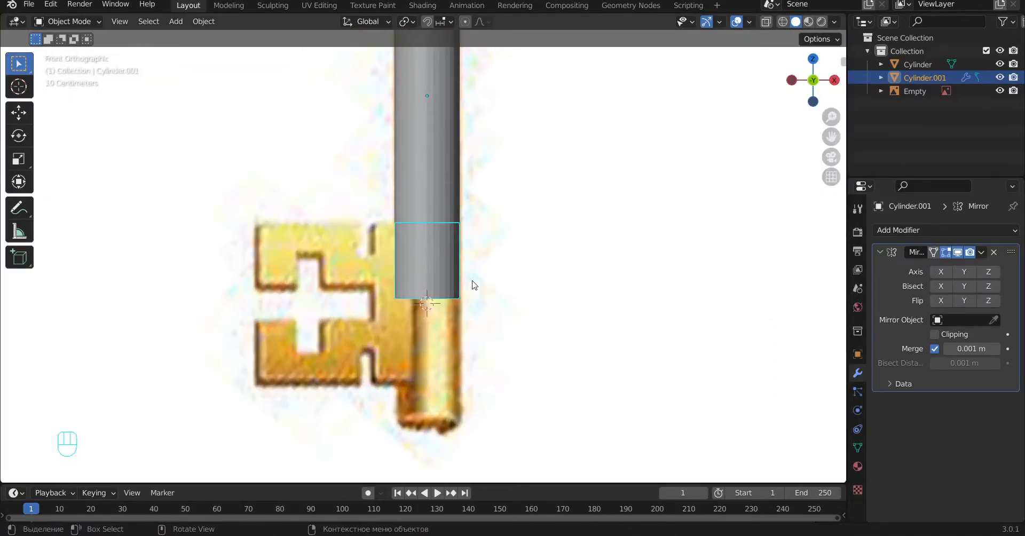
Step: Set the shaft section's origin to the 3D cursor and mirror it across the Z axis only
right_click(395, 269)
mouse_move(409, 315)
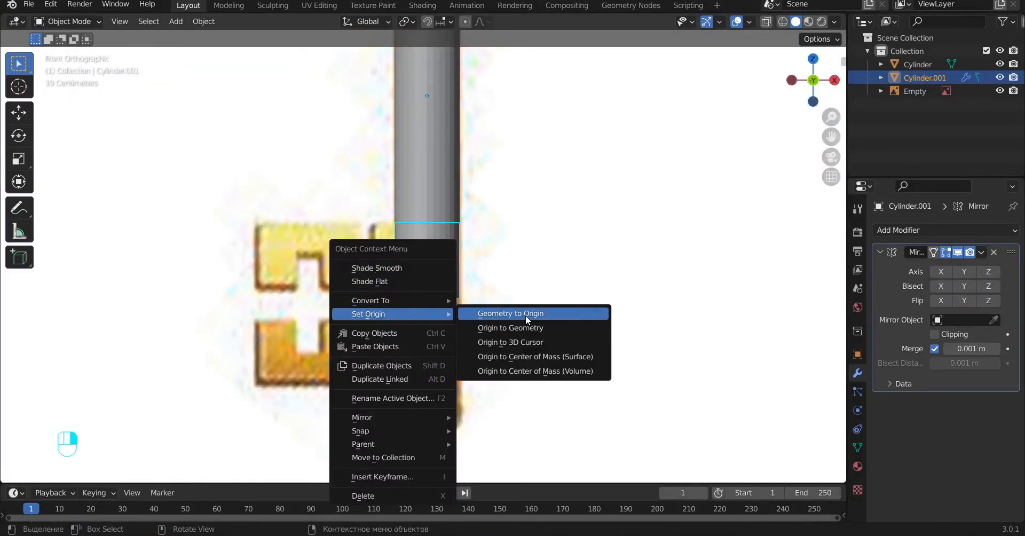
click(524, 356)
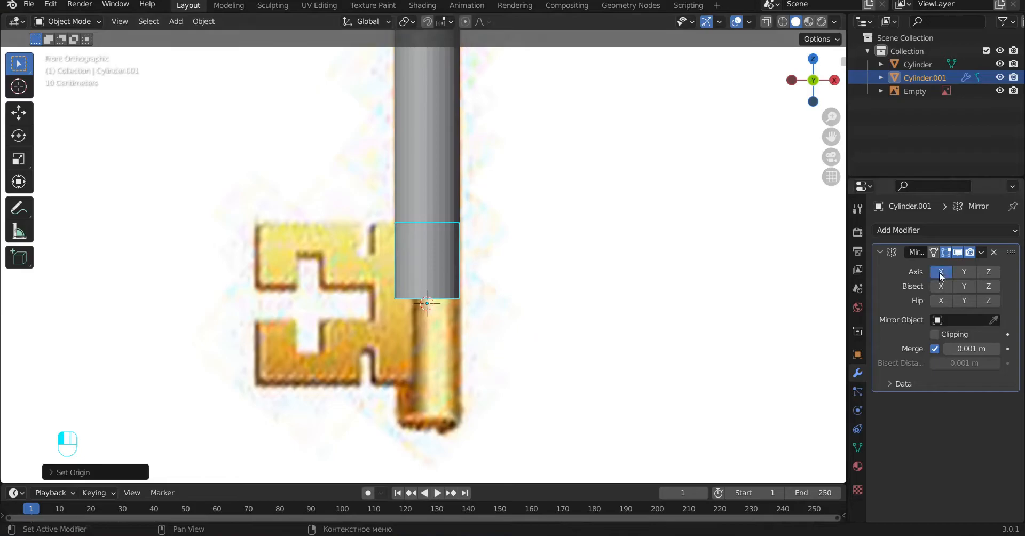
click(989, 272)
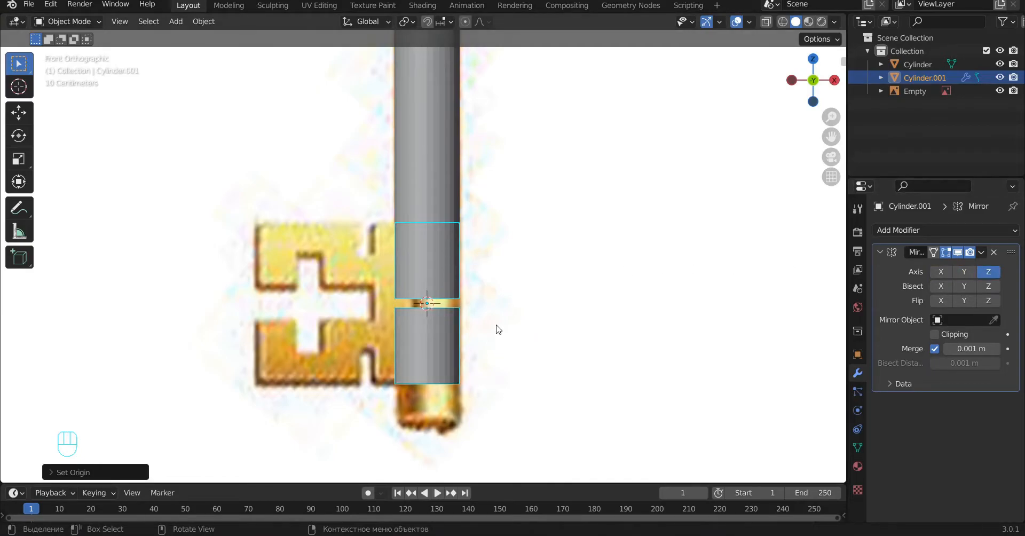
Step: Enable clipping on the mirror and move the section's lower ring down along Z onto the mirror plane
scroll(496, 330, up, 2)
key(Tab)
scroll(496, 338, up, 2)
middle_drag(496, 338, 536, 283)
alt+click(443, 339)
alt+middle_click(434, 328)
key(g)
key(z)
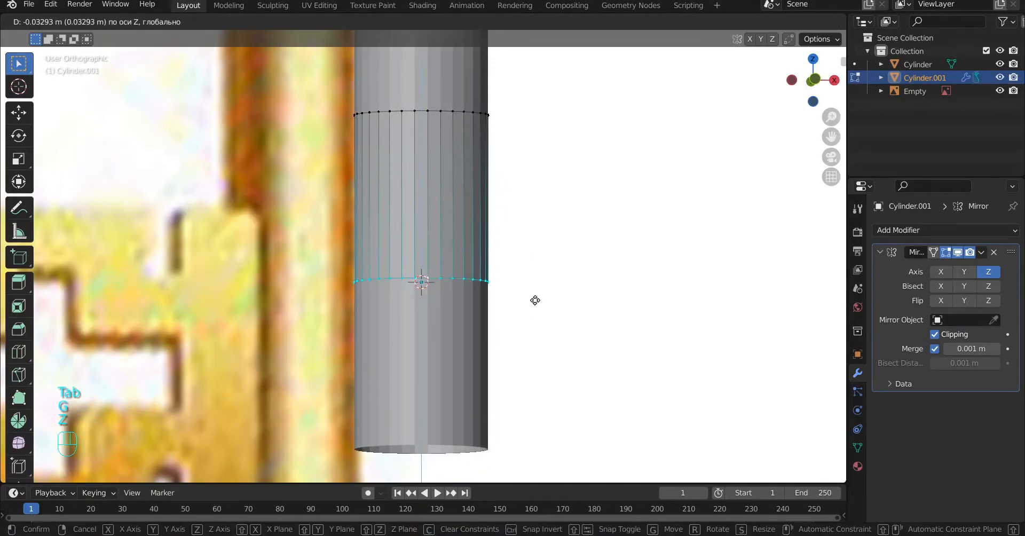
click(524, 305)
Step: Select the section's faces on the key-bit side in wireframe and extrude them outward along X into the bit
key(KP_1)
key(a)
key(z)
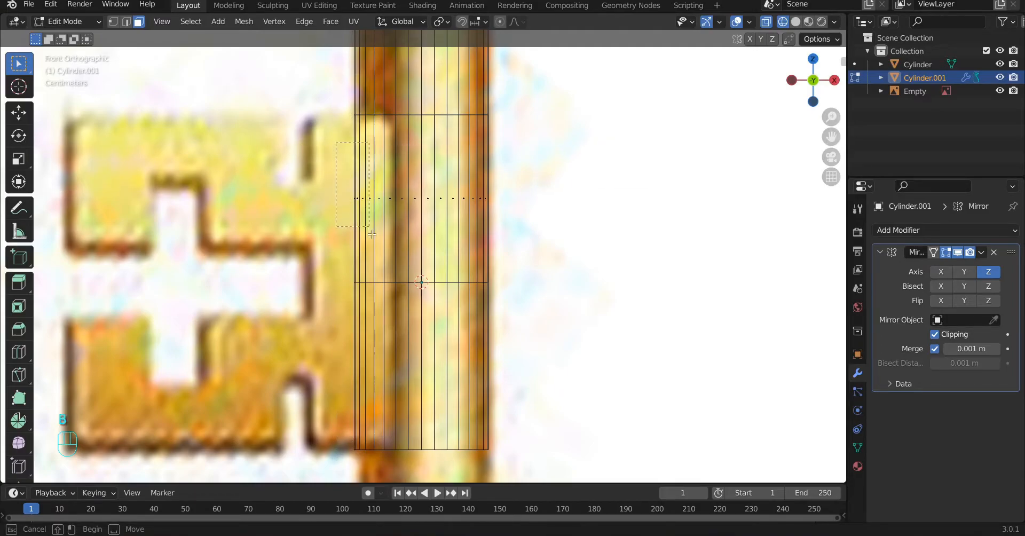
drag(394, 264, 393, 263)
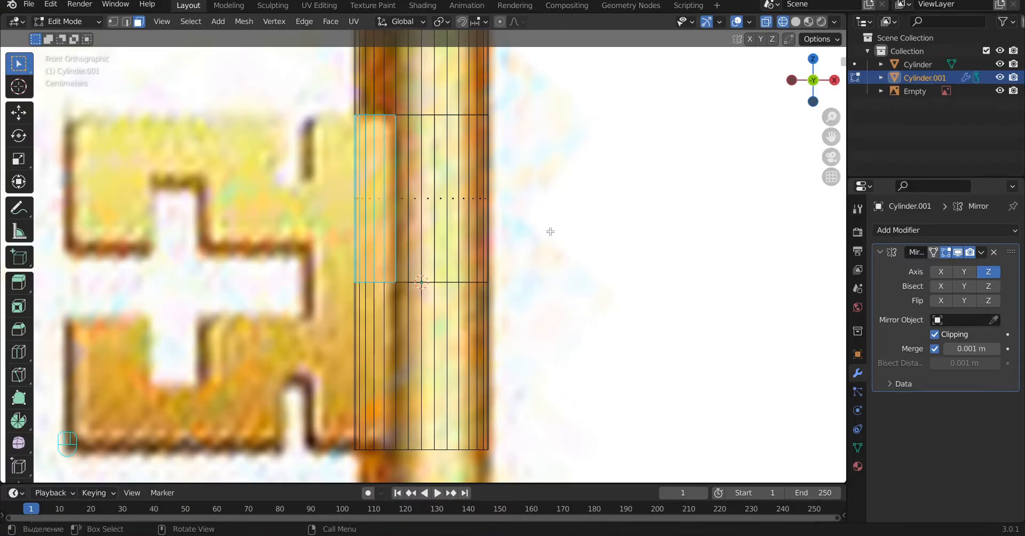
key(e)
key(x)
click(488, 236)
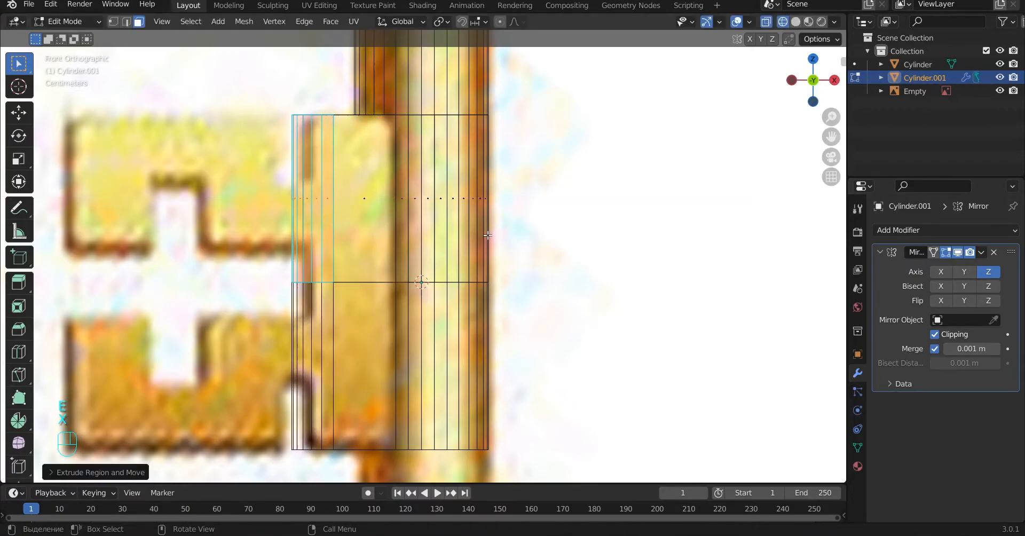
Step: Flatten the extruded bit-side faces by scaling them to 0 along X and return to solid shading
key(s)
key(x)
key(KP_0)
key(Return)
mouse_move(388, 289)
alt+mouse_down()
mouse_move(428, 318)
mouse_move(526, 281)
mouse_move(343, 286)
alt+mouse_up()
key(z)
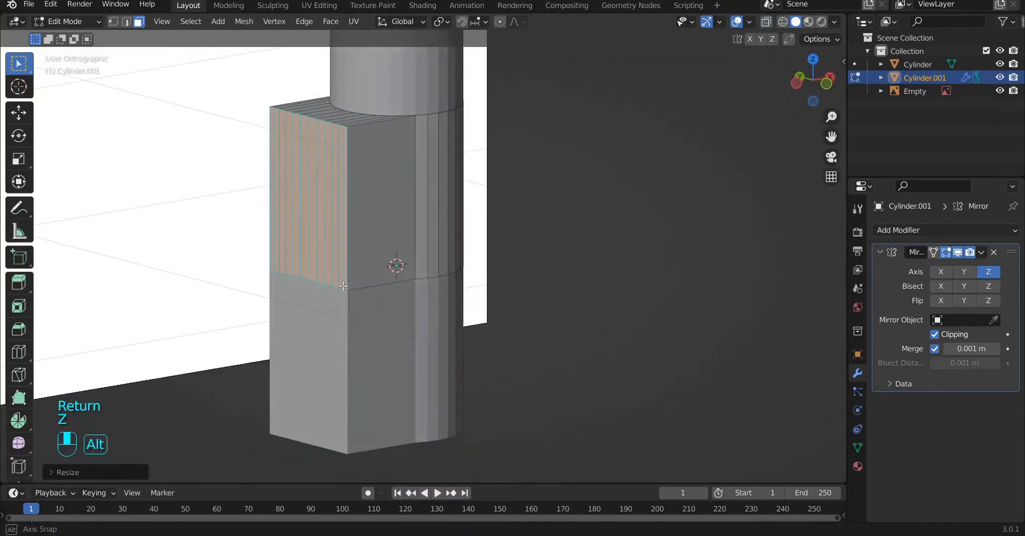
Step: Add two horizontal loop cuts across the upper half of the block, placed at the reference tooth's upper and lower edges
key(ctrl+KP_2)
key(ctrl+KP_2)
key(ctrl+KP_2)
key(ctrl+KP_2)
key(ctrl+KP_2)
key(ctrl+KP_2)
key(ctrl+KP_2)
key(ctrl+KP_2)
key(KP_1)
key(a)
key(ctrl+r)
click(449, 230)
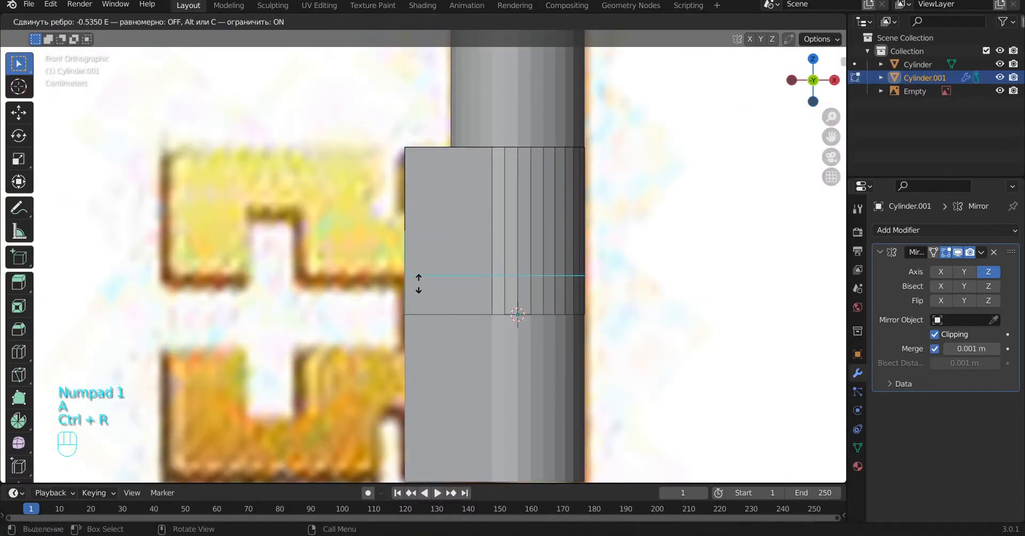
click(419, 284)
key(ctrl+r)
click(419, 220)
click(417, 220)
alt+drag(418, 220, 476, 262)
Step: Select the block's middle row of side faces and extrude them along X to the edge of the reference's cross-shaped notch
key(alt+a)
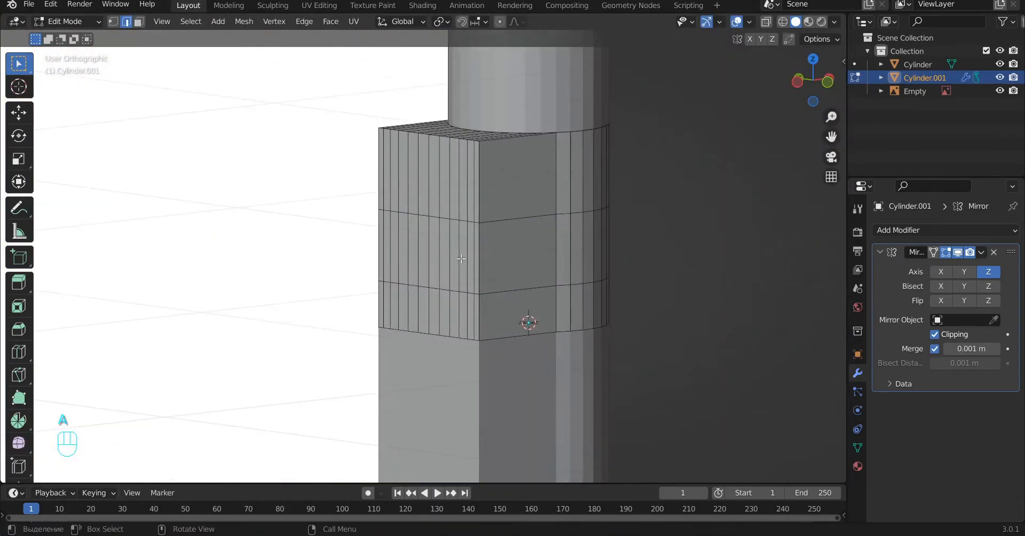
key(Escape)
key(alt+a)
click(139, 22)
key(c)
drag(478, 265, 461, 259)
key(alt+a)
key(c)
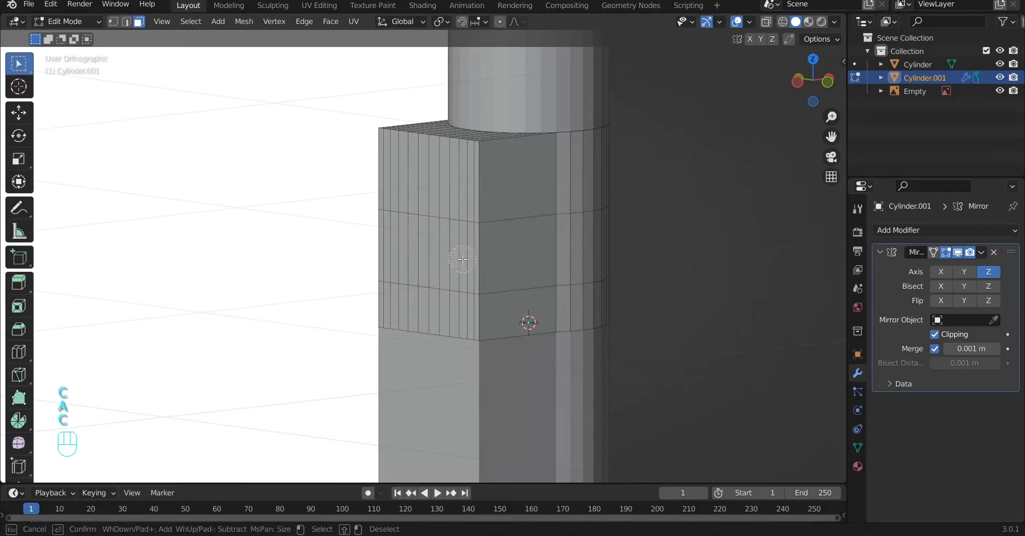
key(KP_1)
key(e)
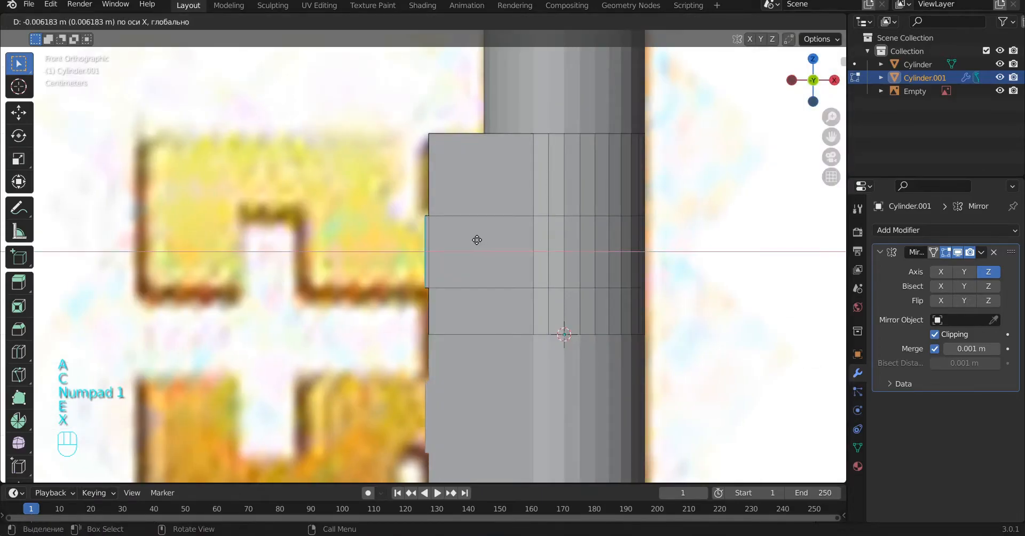
key(x)
click(353, 255)
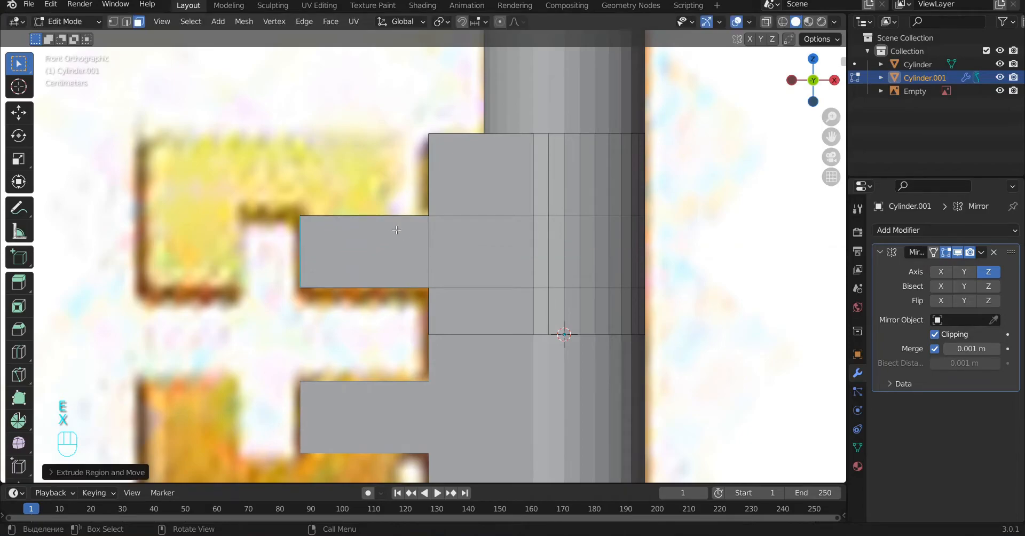
Step: Add a vertical loop cut across the extruded tooth, aligned with the edge of the reference's narrow upper slot
key(ctrl+r)
click(400, 234)
click(368, 233)
middle_drag(368, 233, 428, 230)
Step: Select the tooth's outer top faces and extrude them upward along Z by about 0.13 m
scroll(427, 229, up, 2)
key(c)
key(alt+a)
click(139, 21)
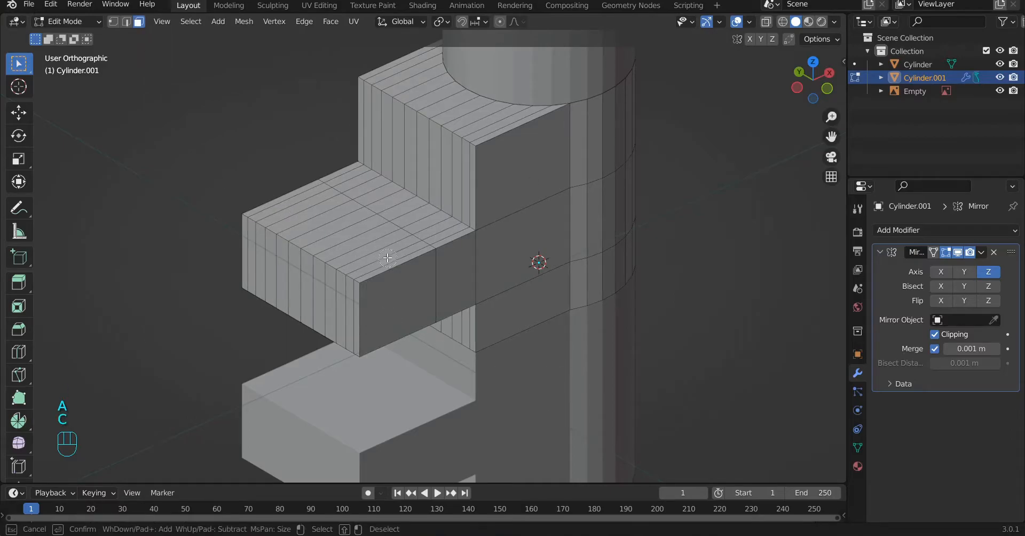
key(KP_1)
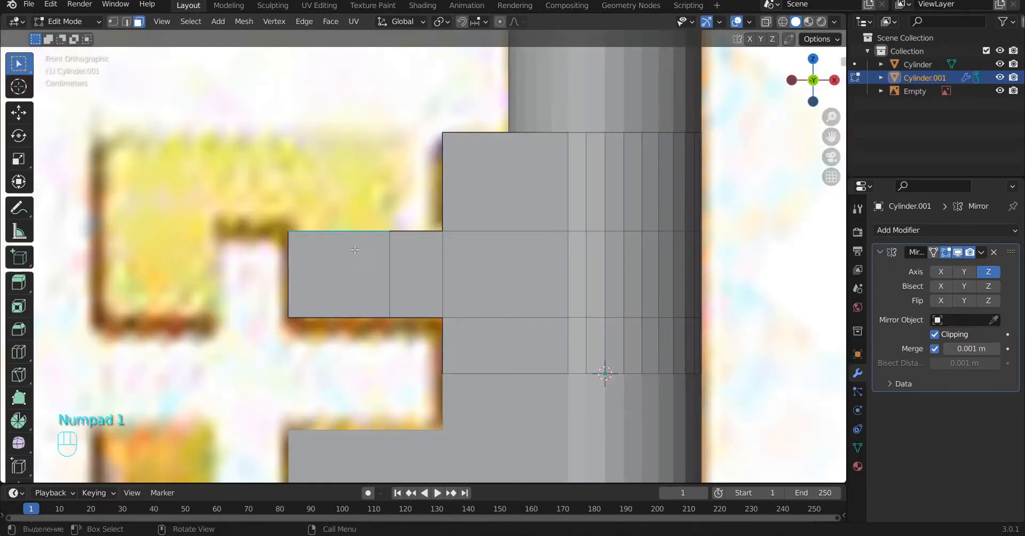
key(e)
key(z)
key(z)
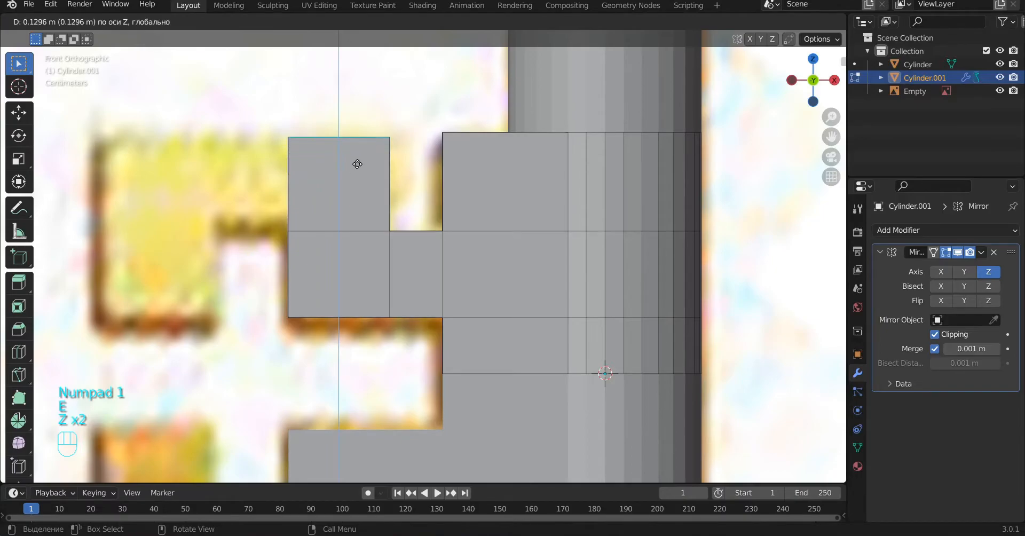
click(357, 164)
Step: Select the outer side faces of the raised block and extrude them along X by about 0.27 m to the bit's outer edge
middle_drag(328, 219, 324, 240)
key(alt+a)
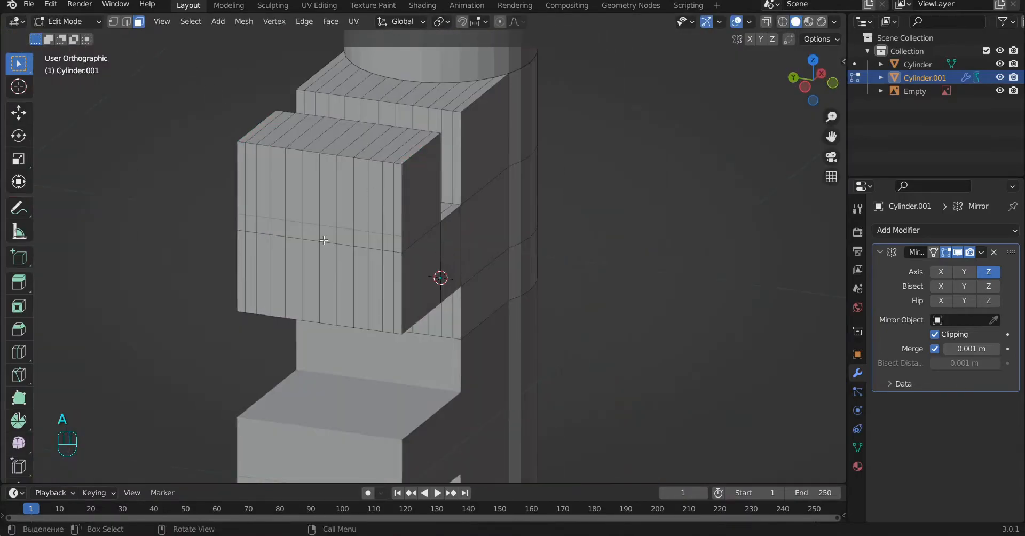
key(KP_1)
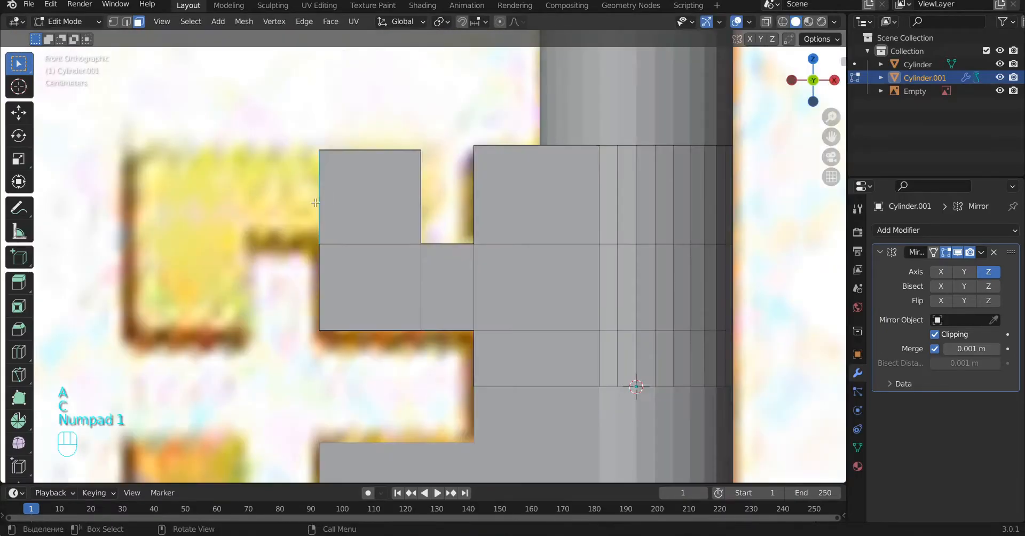
key(e)
key(x)
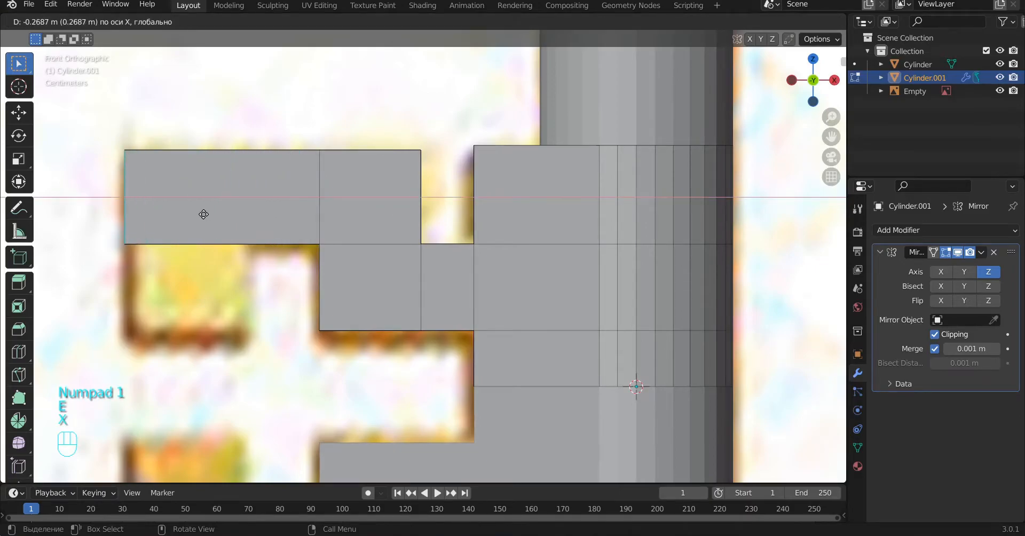
click(237, 228)
Step: Add a vertical loop cut across the new arm, aligned with the outer side of the reference's notch
key(ctrl+r)
click(246, 231)
click(273, 240)
middle_drag(273, 240, 222, 245)
Step: Select the underside faces at the arm's outer end and extrude them down along Z to the reference's tooth edge
key(a)
key(c)
drag(213, 269, 207, 199)
key(KP_1)
key(e)
key(z)
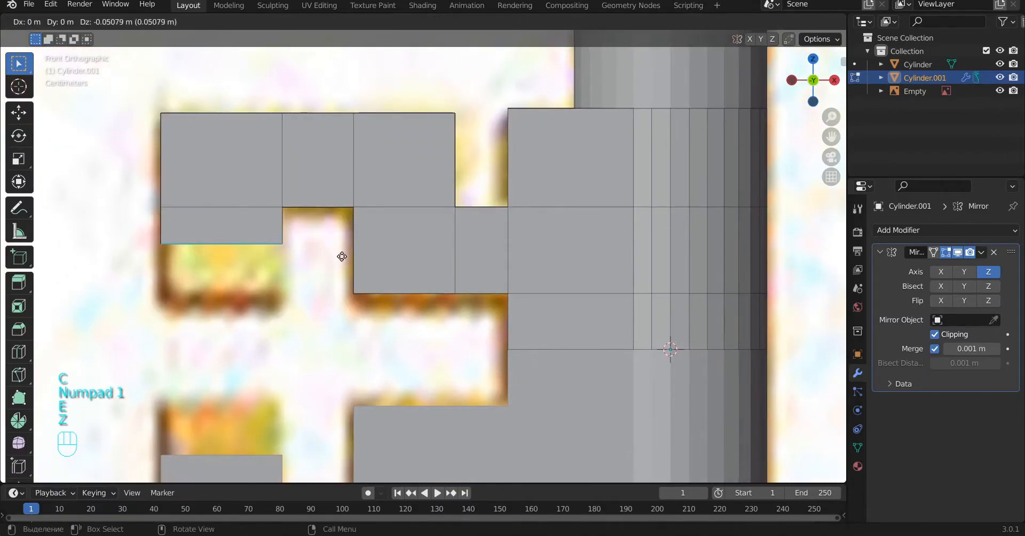
key(z)
click(342, 317)
Step: Leave edit mode and apply the Mirror modifier on the key bit object
alt+middle_drag(341, 317, 396, 291)
scroll(405, 293, down, 5)
key(a)
key(Tab)
alt+middle_drag(562, 317, 511, 334)
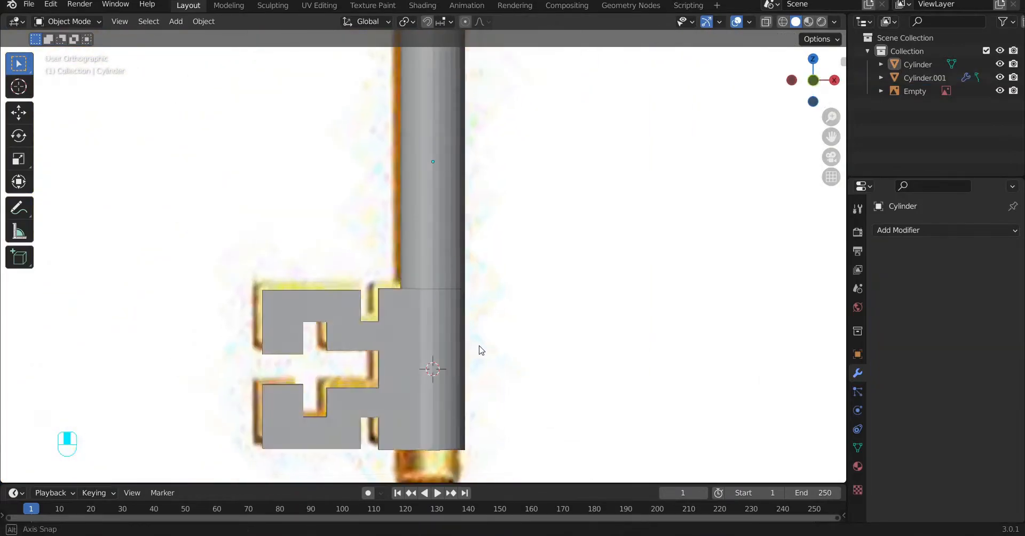
alt+middle_drag(481, 346, 460, 217)
click(431, 225)
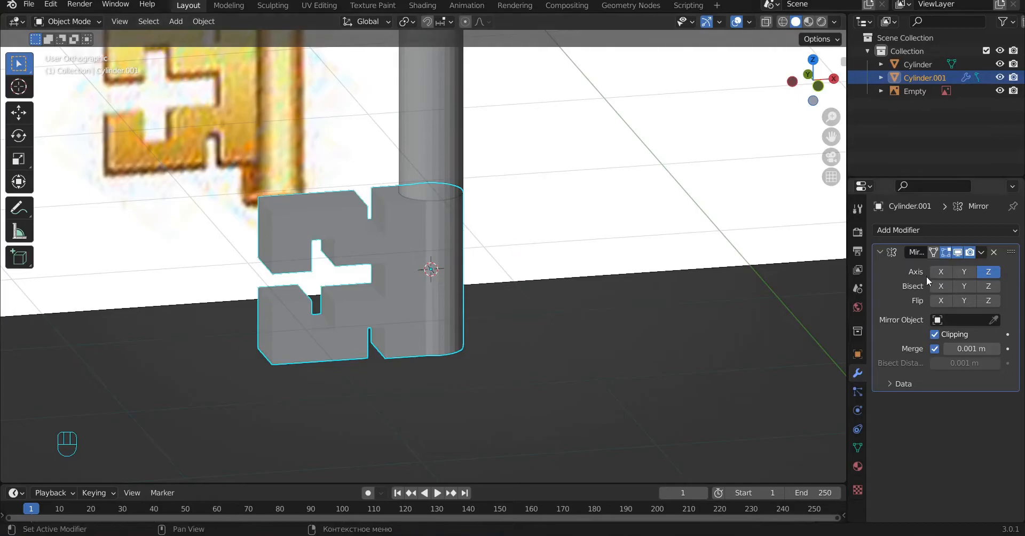
key(KP_1)
alt+shift+middle_drag(477, 348, 481, 259)
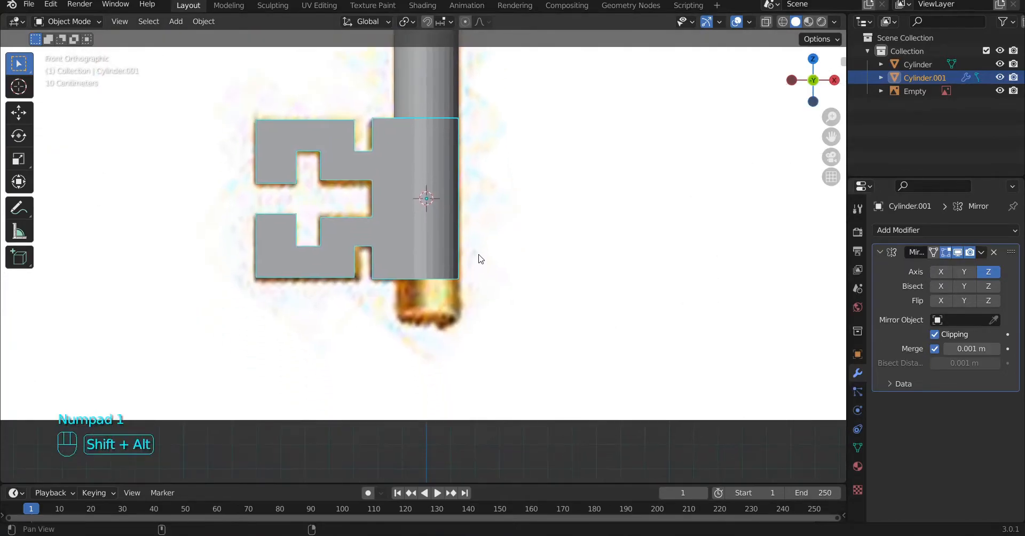
click(986, 251)
click(928, 264)
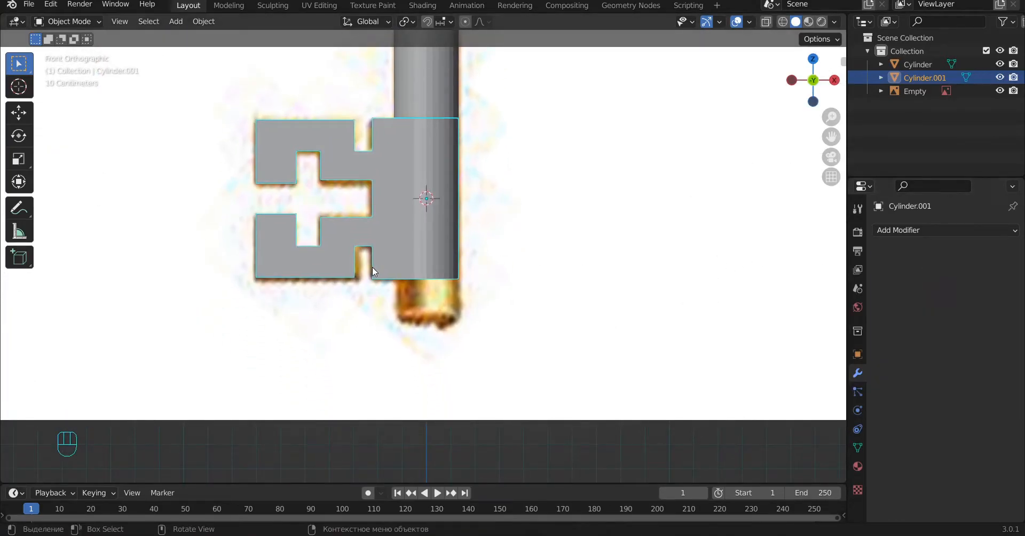
Step: Select the round edge loop at the bit's lower end and extrude it down along Z to the reference's shaft tip
key(Tab)
scroll(371, 267, up, 6)
click(113, 22)
middle_drag(425, 342, 446, 321)
alt+click(444, 315)
key(KP_1)
scroll(561, 315, down, 3)
key(e)
key(z)
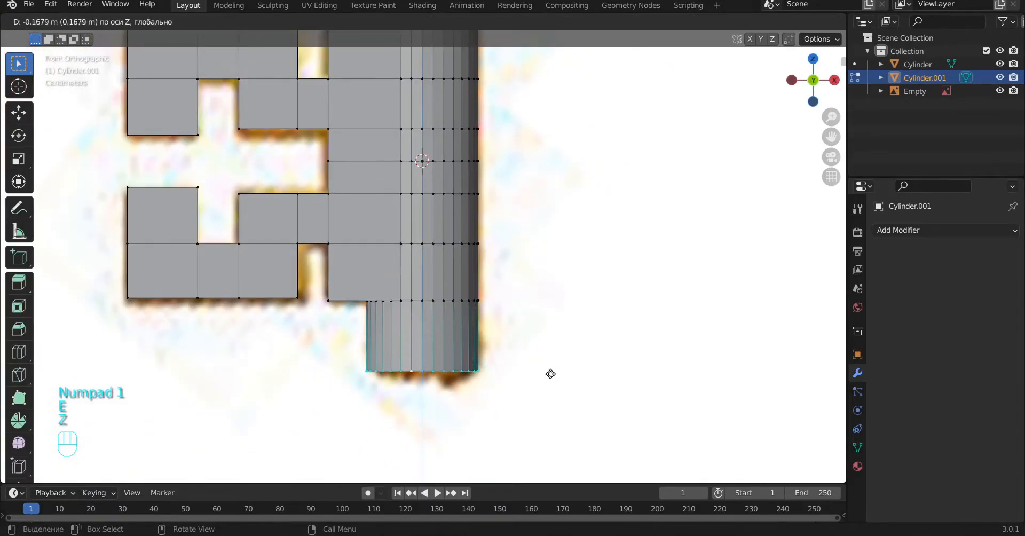
click(545, 394)
Step: Extrude the tip's end ring inward three times by scaling to form concentric rings on the underside
alt+shift+middle_drag(545, 394, 581, 351)
scroll(580, 351, up, 2)
key(e)
key(s)
click(561, 281)
key(e)
key(s)
click(522, 318)
key(e)
key(s)
click(490, 341)
Step: Merge the innermost ring's vertices at center to close the tip, and leave edit mode
key(space)
text(фе)
key(BackSpace)
key(BackSpace)
text(at cen)
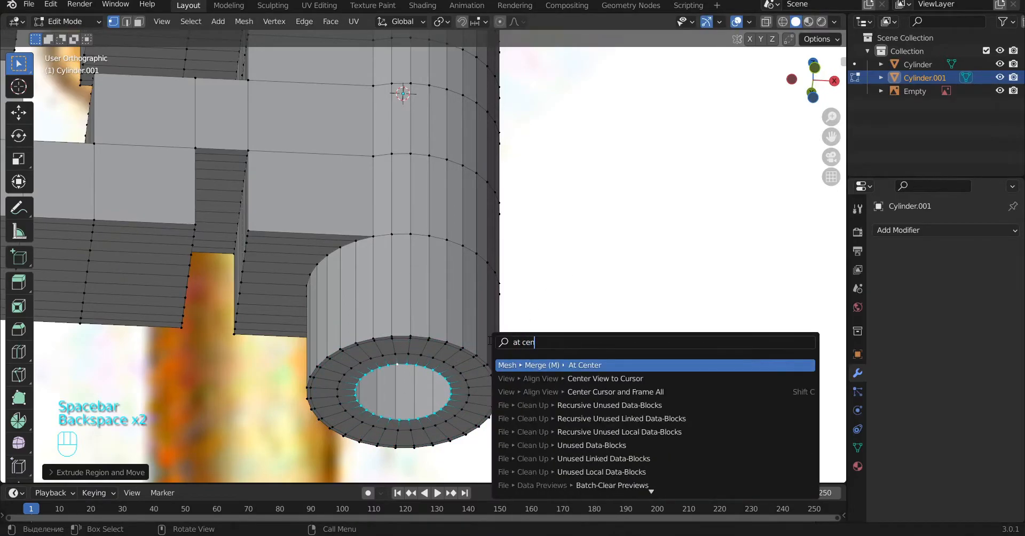
text(t)
click(572, 365)
key(a)
key(Tab)
scroll(458, 286, down, 5)
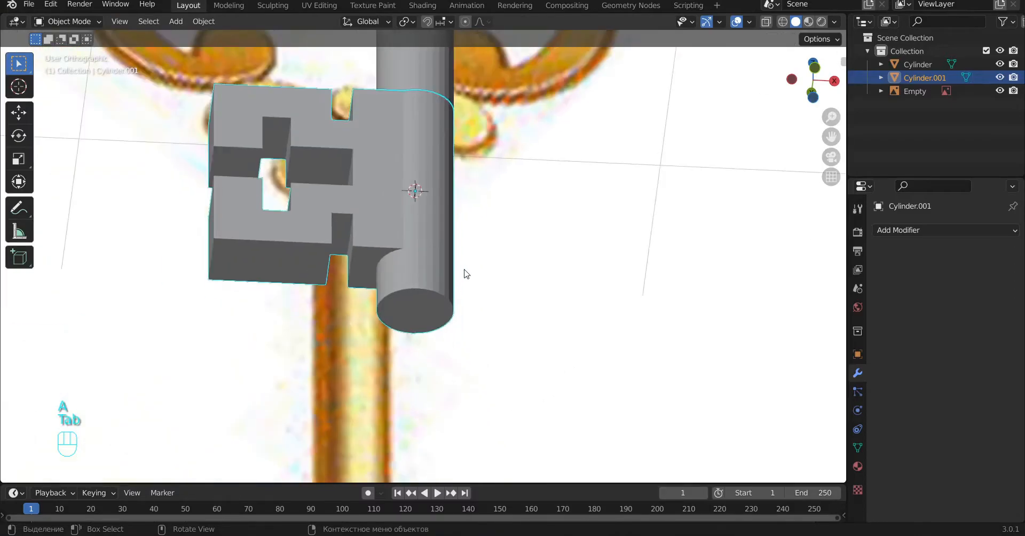
Step: Select the bottom edge ring of the upper shaft and slide it along the shaft to just above the key bit
middle_drag(458, 286, 465, 342)
key(a)
click(429, 56)
key(KP_1)
key(Tab)
scroll(395, 71, up, 7)
alt+shift+click(460, 131)
shift+middle_drag(552, 216, 550, 261)
key(g)
key(g)
click(529, 220)
Step: Select the key bit's upper ring facing the shaft and join the shaft and bit into one object
key(Tab)
key(a)
key(Tab)
mouse_move(500, 203)
middle_down()
mouse_move(512, 254)
mouse_move(495, 210)
middle_up()
key(Tab)
shift+click(507, 109)
scroll(572, 203, down, 7)
key(a)
click(444, 227)
shift+click(443, 281)
key(ctrl+j)
Step: Bridge the two selected edge loops between the shaft and the key bit, and leave edit mode
scroll(443, 280, down, 10)
scroll(444, 283, up, 7)
middle_drag(436, 285, 530, 241)
key(KP_1)
scroll(473, 239, up, 7)
key(Tab)
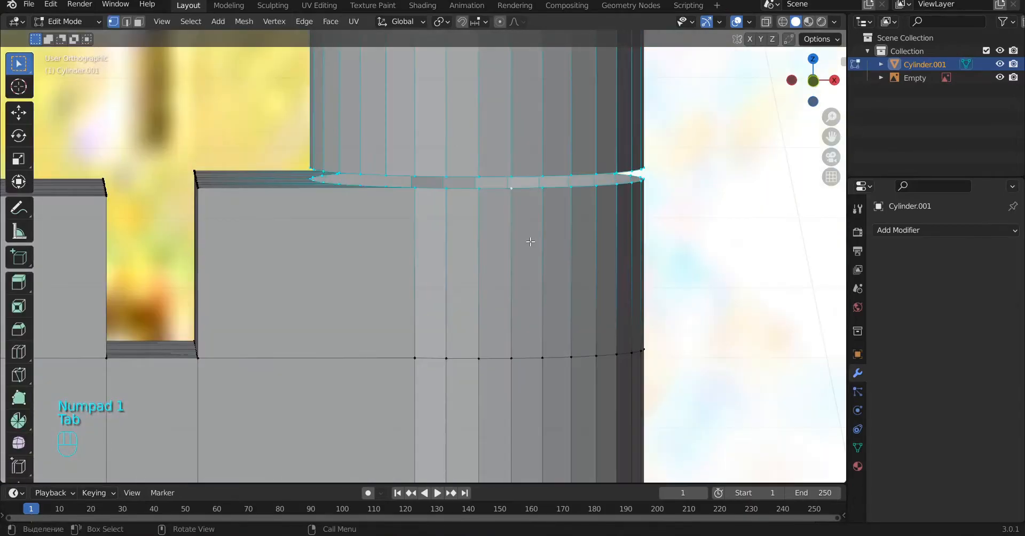
key(space)
text(br)
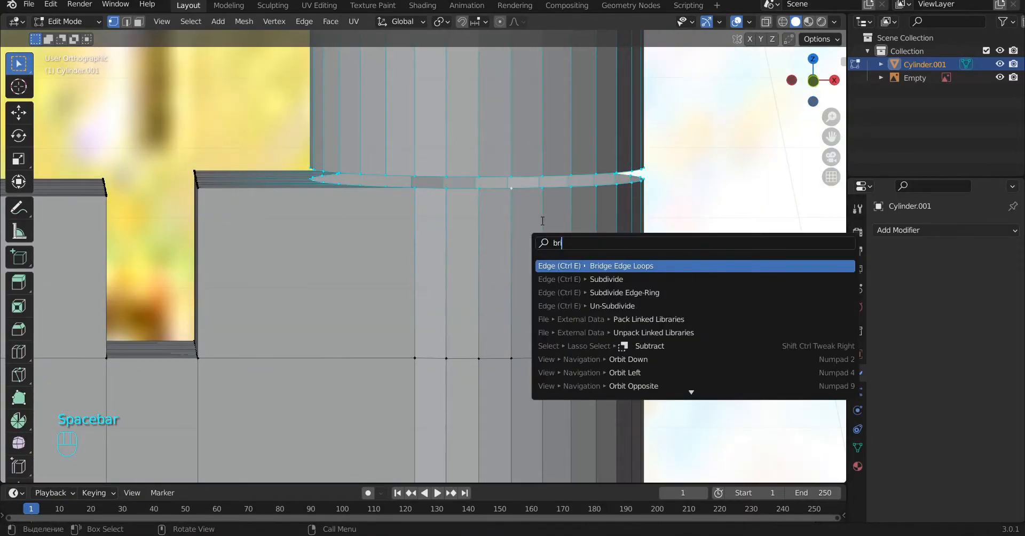
click(629, 267)
key(a)
key(Tab)
Step: Select the lower collar's ring of faces near the shaft's top and extrude it outward in X and Y, scaled by about 1.13
scroll(520, 240, down, 8)
alt+middle_drag(539, 320, 529, 213)
scroll(527, 158, down, 2)
alt+shift+middle_drag(529, 214, 512, 241)
scroll(512, 242, down, 4)
key(KP_1)
scroll(502, 214, up, 10)
key(Tab)
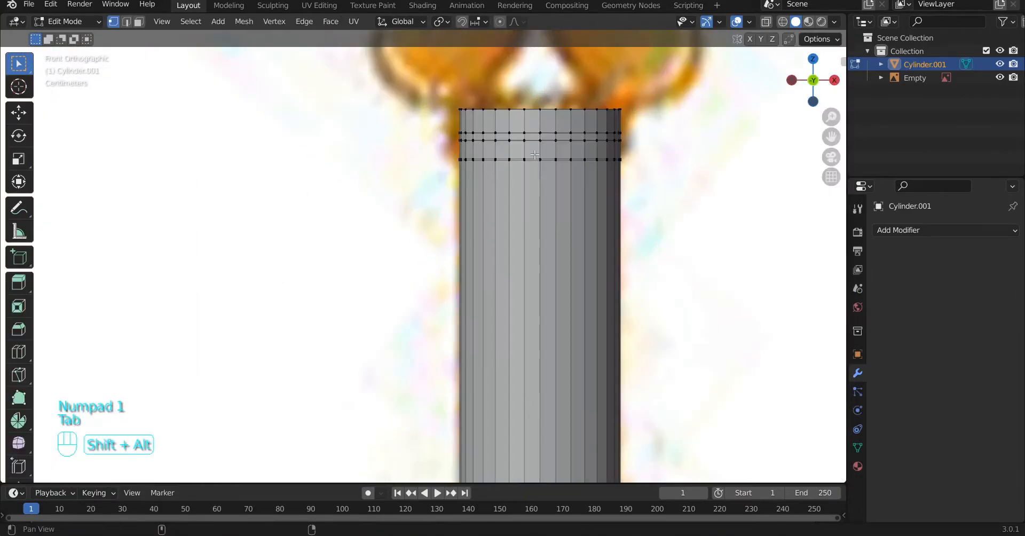
shift+middle_drag(508, 188, 440, 266)
alt+shift+middle_drag(458, 226, 569, 277)
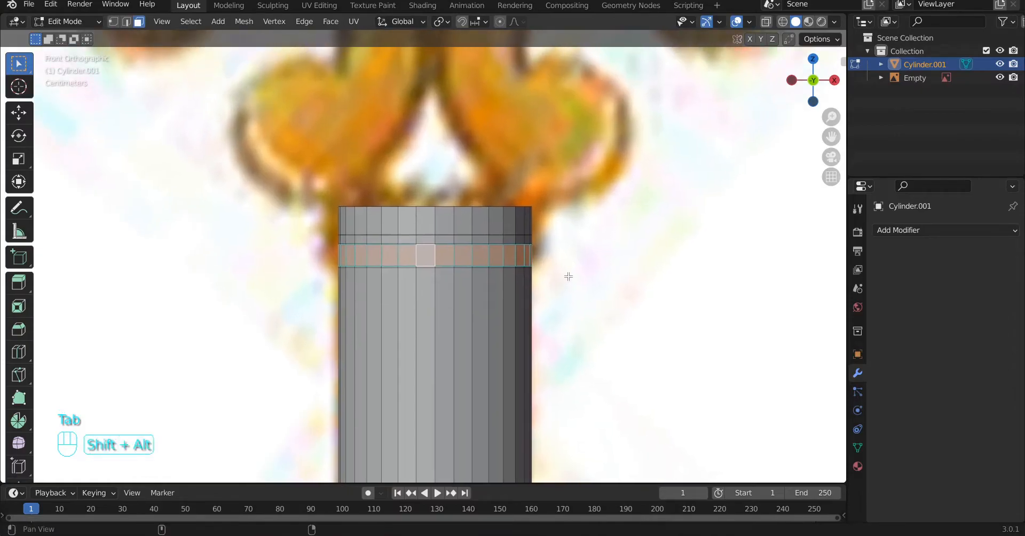
scroll(585, 271, up, 1)
key(e)
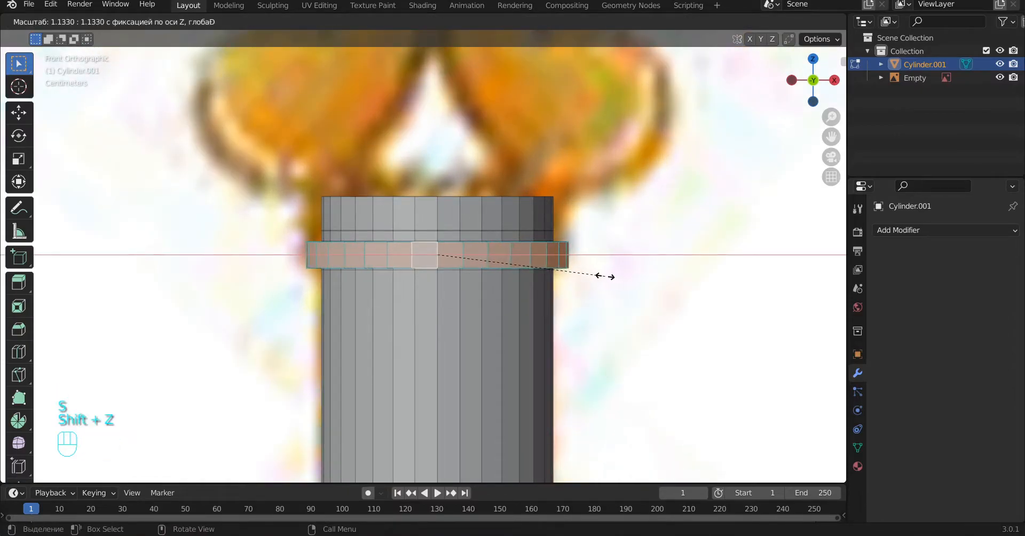
click(605, 277)
Step: Select the ring of faces at the shaft's very top, extrude it outward in X and Y only, and leave edit mode
alt+click(535, 213)
shift+middle_drag(585, 253, 585, 295)
key(e)
key(s)
key(shift+z)
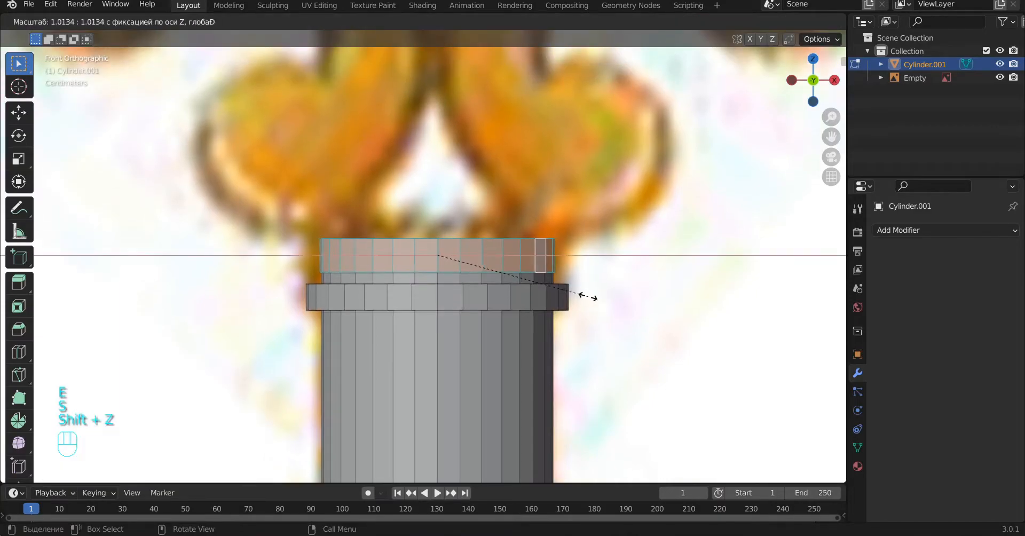
click(609, 294)
key(a)
key(Tab)
Step: Add a Subdivision Surface modifier to the key, set its viewport level to 2, and shade the object smooth
middle_drag(608, 294, 564, 124)
key(a)
scroll(540, 283, down, 5)
click(404, 346)
alt+middle_drag(529, 263, 531, 286)
click(889, 230)
click(786, 469)
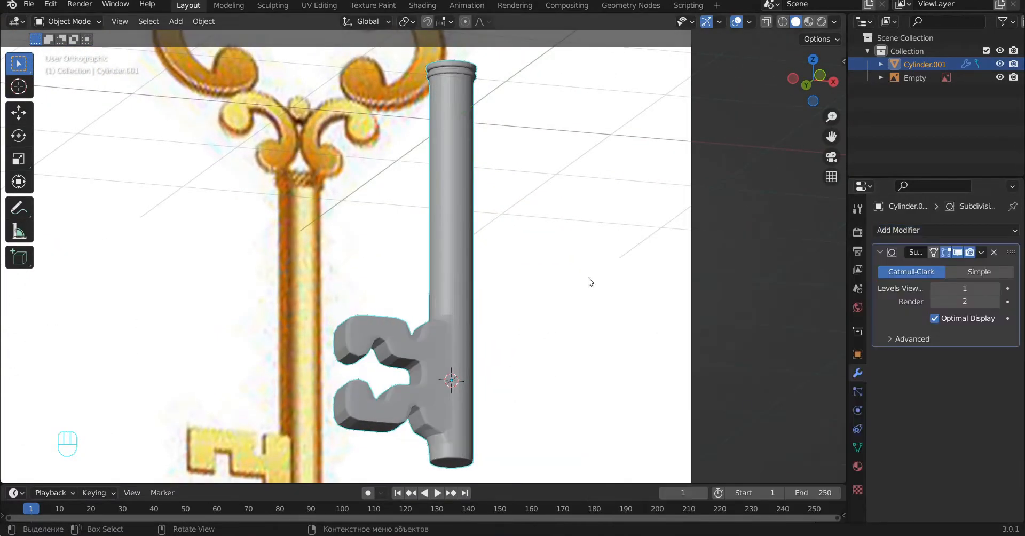
click(996, 288)
right_click(458, 184)
click(432, 139)
Step: Add a vertical loop cut to the key bit's inner block, slid fully against the shaft, and check the smoothing in object mode
scroll(458, 214, up, 3)
scroll(549, 286, down, 6)
alt+drag(550, 286, 423, 315)
scroll(423, 315, up, 4)
key(Tab)
scroll(423, 315, up, 5)
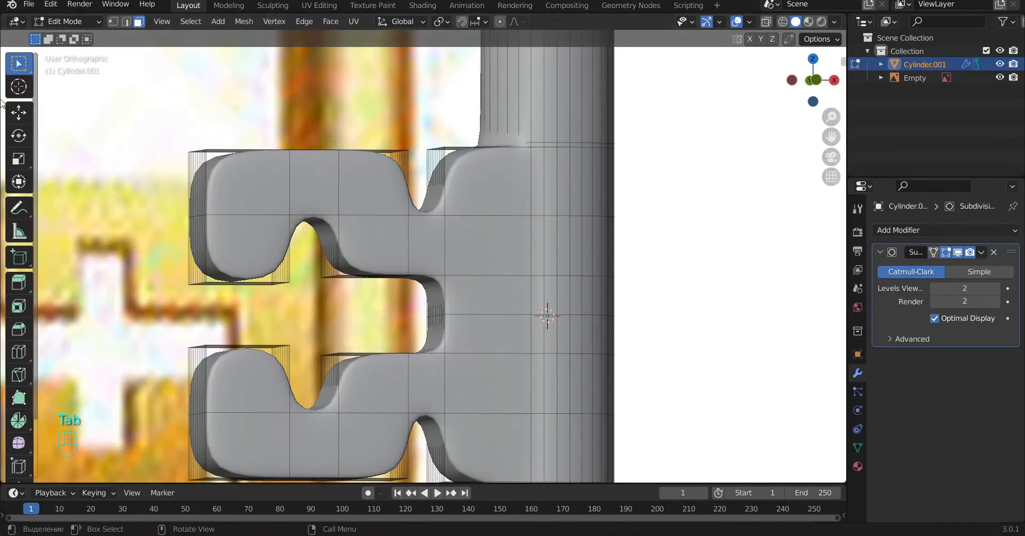
key(1)
alt+shift+drag(560, 228, 528, 326)
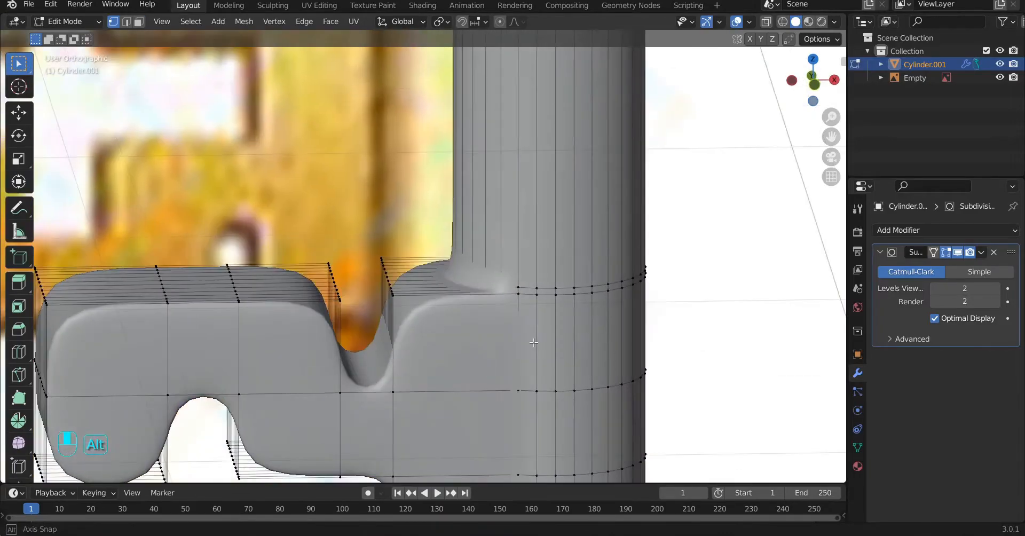
scroll(528, 327, up, 5)
scroll(528, 317, down, 4)
key(ctrl+r)
click(428, 308)
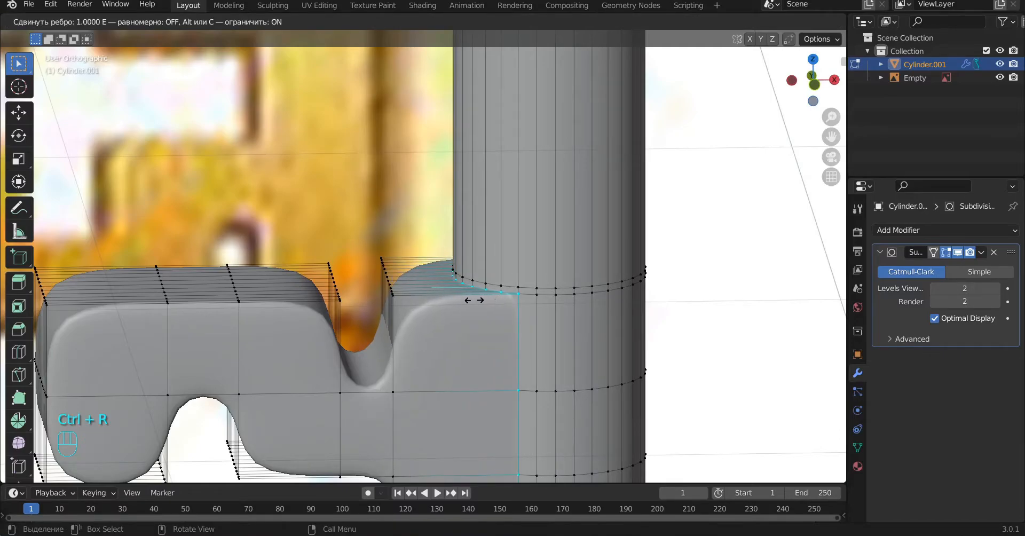
click(475, 300)
scroll(477, 302, up, 3)
alt+drag(476, 301, 545, 383)
scroll(515, 338, down, 5)
key(Tab)
scroll(515, 338, down, 5)
scroll(446, 284, up, 4)
Step: Add a second vertical loop cut to the inner block, slid fully to its outer edge facing the teeth
key(Tab)
alt+shift+drag(455, 354, 447, 320)
key(a)
scroll(444, 280, up, 2)
scroll(447, 321, up, 1)
key(ctrl+r)
click(421, 155)
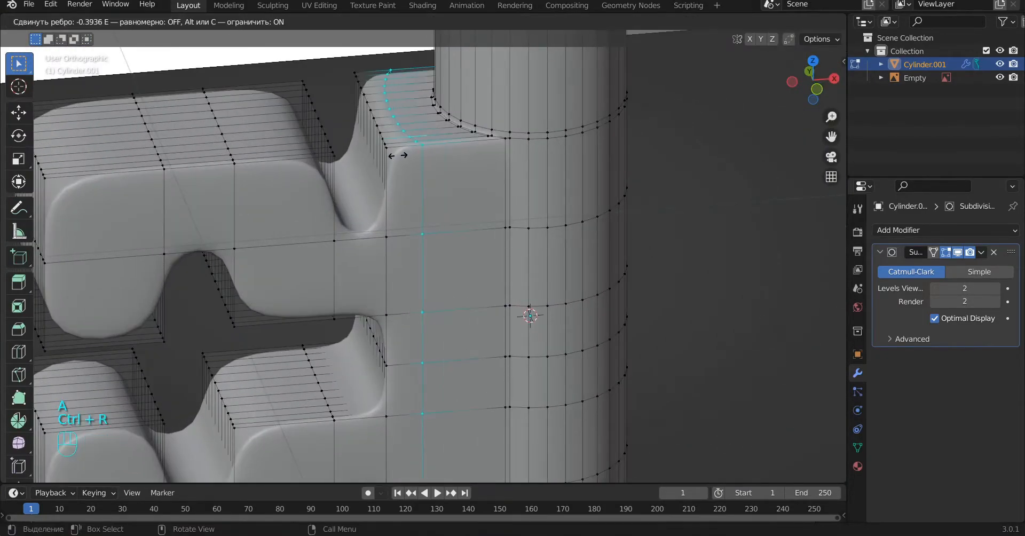
key(e)
key(e)
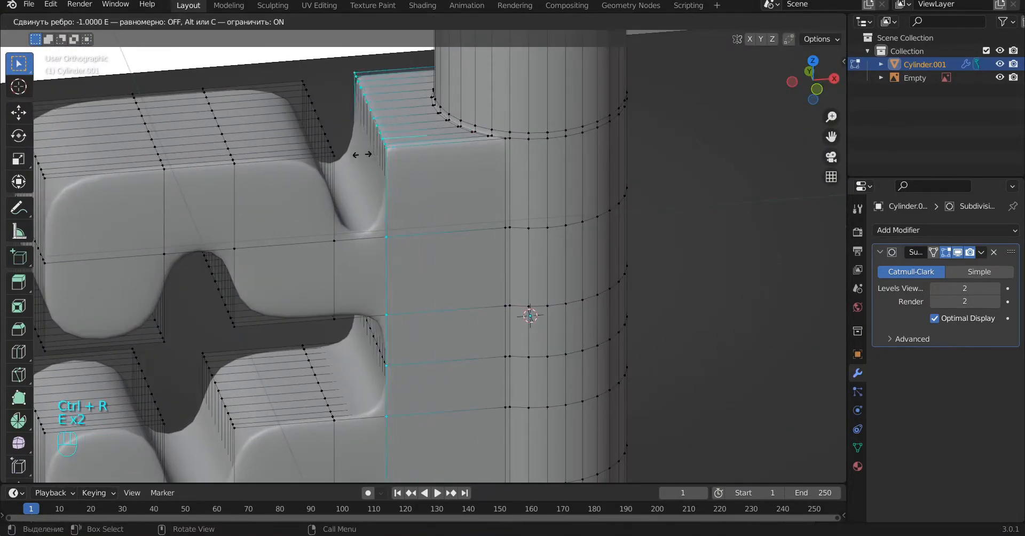
click(365, 154)
key(a)
Step: Add two vertical loop cuts to the upper arm's narrow neck, one slid to each end
scroll(436, 353, down, 5)
alt+shift+drag(429, 285, 428, 272)
scroll(428, 272, up, 5)
alt+drag(390, 226, 436, 289)
key(ctrl+r)
click(412, 275)
click(435, 277)
key(ctrl+r)
click(413, 265)
click(390, 262)
Step: Add two vertical loop cuts to the lower arm's narrow neck, one slid to each end
alt+shift+drag(403, 395, 404, 244)
key(ctrl+r)
click(417, 327)
click(442, 326)
key(ctrl+r)
click(414, 318)
click(383, 314)
key(a)
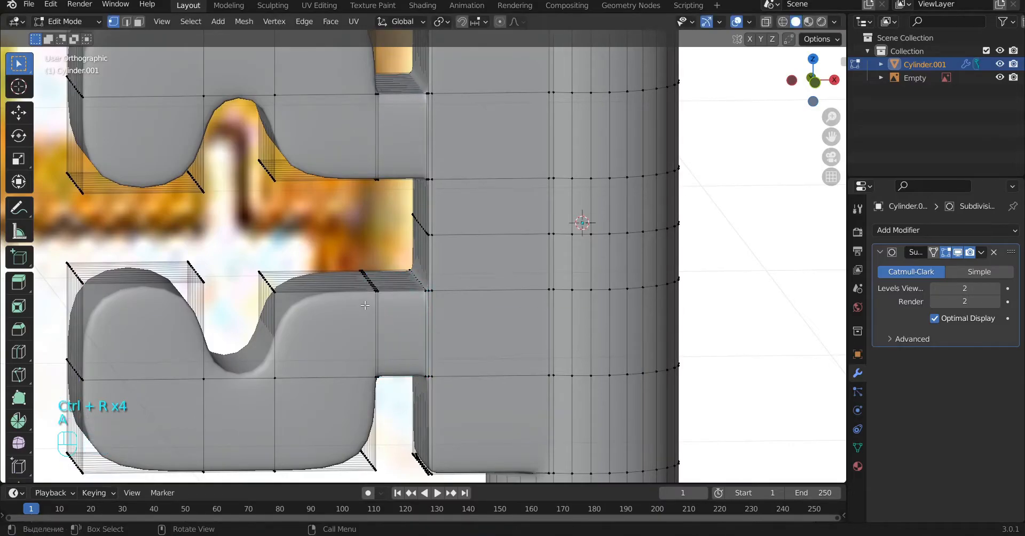
Step: Add a vertical loop cut to the inner tooth of the lower and upper arms, each slid to the edge nearest the shaft
key(ctrl+r)
click(382, 313)
click(408, 325)
alt+shift+drag(408, 324, 428, 440)
key(ctrl+r)
click(369, 147)
click(417, 150)
Step: Add a vertical loop cut to the inner tooth of the upper and lower arms, each slid to the edge beside the notch
key(ctrl+r)
click(342, 128)
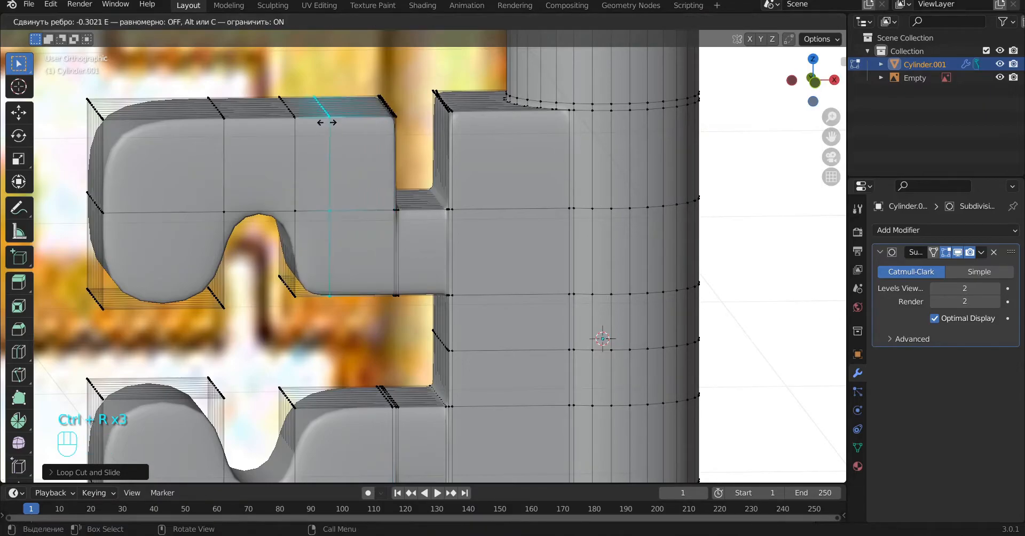
click(295, 137)
alt+shift+drag(342, 299, 351, 163)
key(ctrl+r)
click(385, 273)
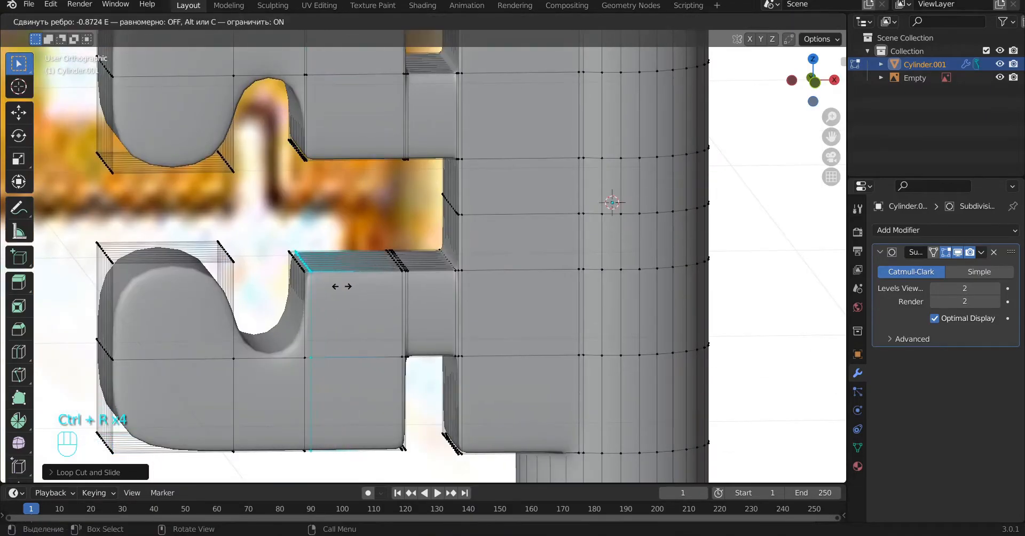
click(337, 288)
Step: Add two vertical loop cuts to the lower arm's notch section, one slid to each side of the notch
key(ctrl+r)
click(279, 380)
click(314, 384)
key(ctrl+r)
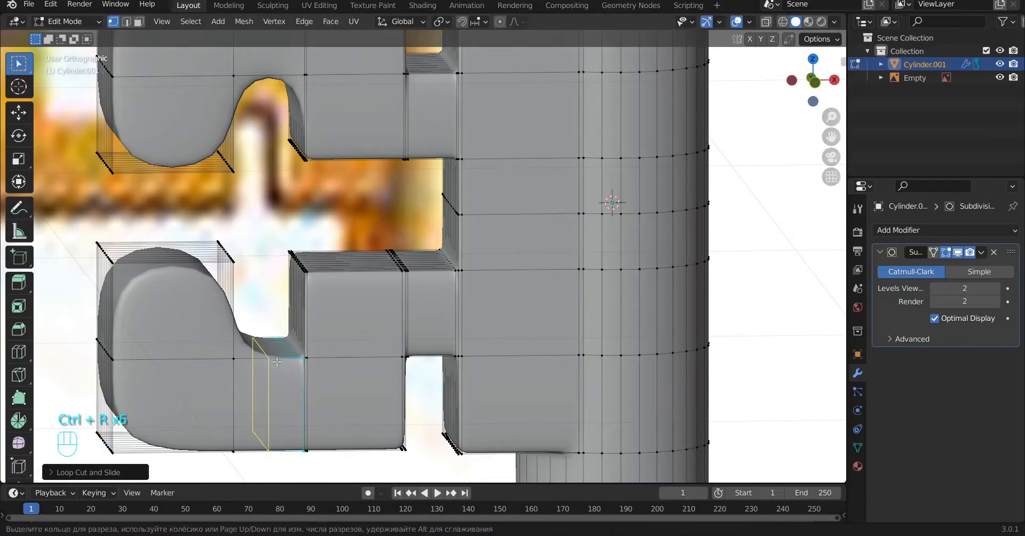
click(276, 378)
click(245, 376)
Step: Add two vertical loop cuts to the upper arm's notch section, one slid to each side of the notch
alt+shift+drag(285, 154, 331, 316)
key(ctrl+r)
click(317, 159)
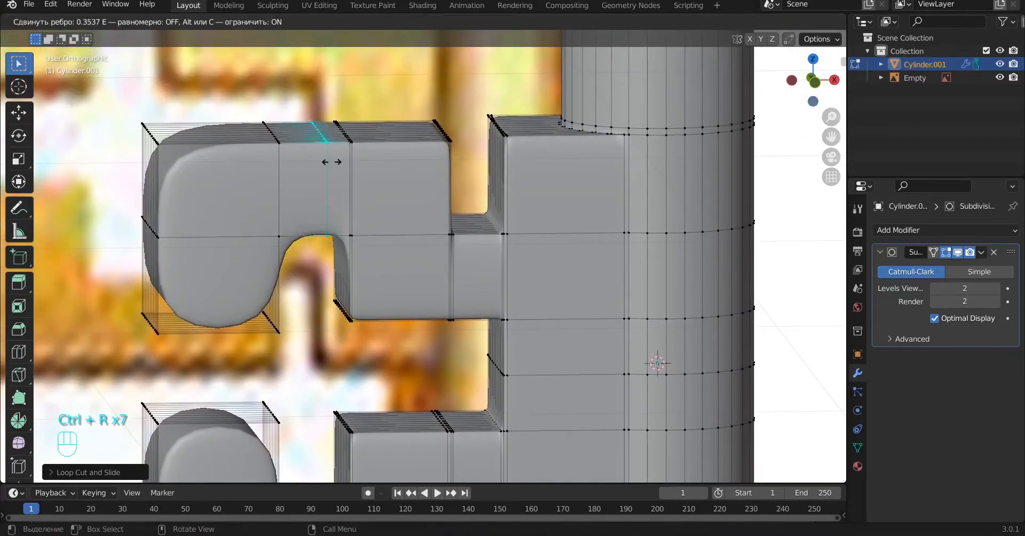
click(350, 182)
key(ctrl+r)
click(327, 162)
click(294, 162)
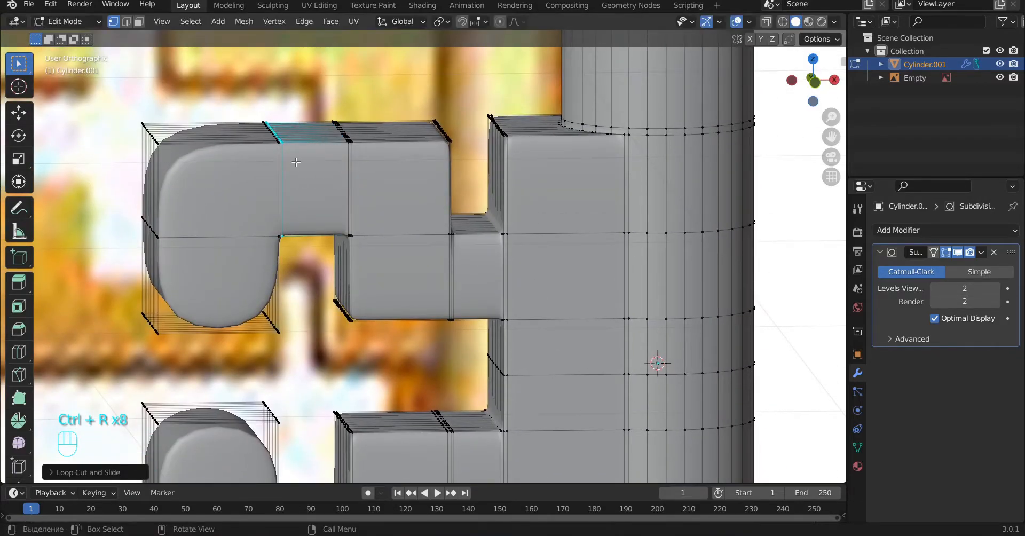
Step: Add two vertical loop cuts to the upper arm's outer tooth, one slid toward the notch and one to the outer end
alt+shift+drag(319, 244, 337, 253)
key(ctrl+r)
click(319, 190)
click(316, 188)
key(ctrl+r)
click(229, 166)
click(175, 166)
Step: Add two vertical loop cuts to the lower arm's outer tooth, one slid toward the notch and one to the outer end
alt+shift+drag(330, 292, 330, 90)
key(ctrl+r)
click(289, 246)
click(328, 245)
key(ctrl+r)
click(202, 245)
click(193, 253)
Step: Add horizontal loop cuts near the lower outer tooth's top edge and the upper outer tooth's bottom edge
key(ctrl+r)
click(318, 231)
click(319, 231)
alt+shift+drag(335, 206, 378, 374)
key(ctrl+r)
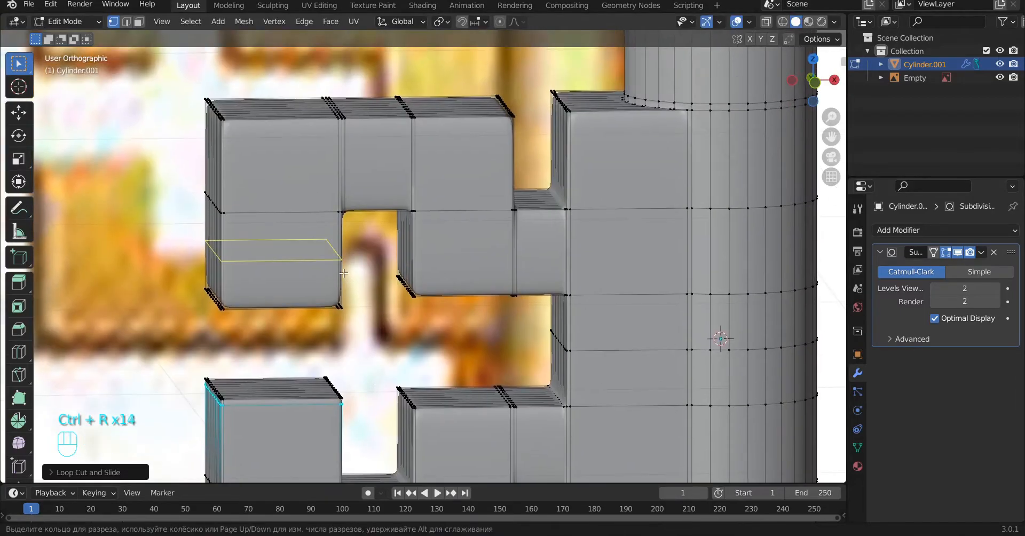
click(344, 273)
click(345, 315)
Step: Add horizontal loop cuts along the lower arm's bottom edge and the upper arm's top edge, and check the smoothed result
alt+shift+drag(345, 315, 349, 393)
key(ctrl+r)
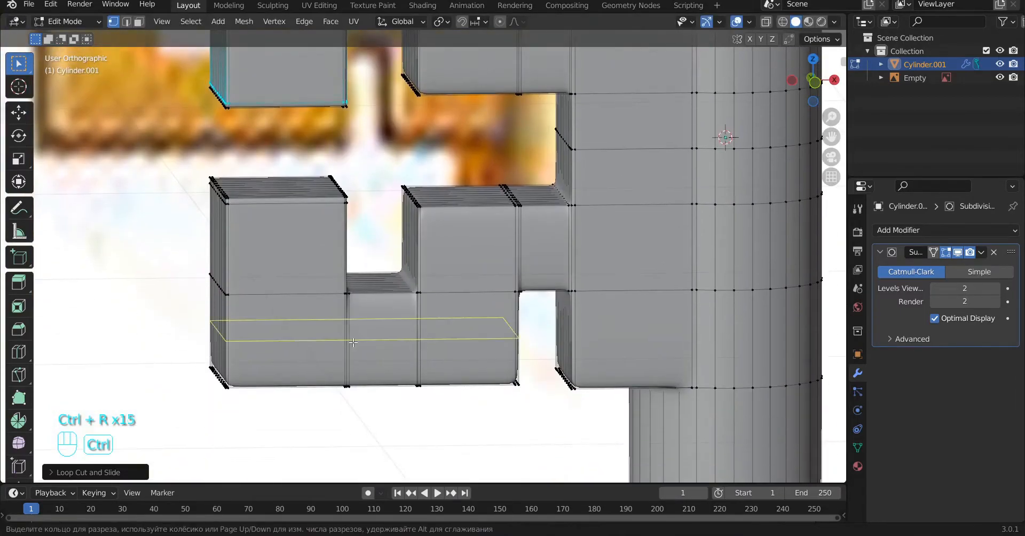
click(354, 343)
click(354, 376)
alt+shift+drag(400, 263, 391, 108)
key(ctrl+r)
click(424, 228)
click(425, 203)
key(a)
key(Tab)
key(Tab)
Step: Add a horizontal loop cut to the upper arm, slid down to just above the notch, and inspect it in object mode
alt+drag(338, 153, 447, 261)
key(ctrl+r)
click(450, 265)
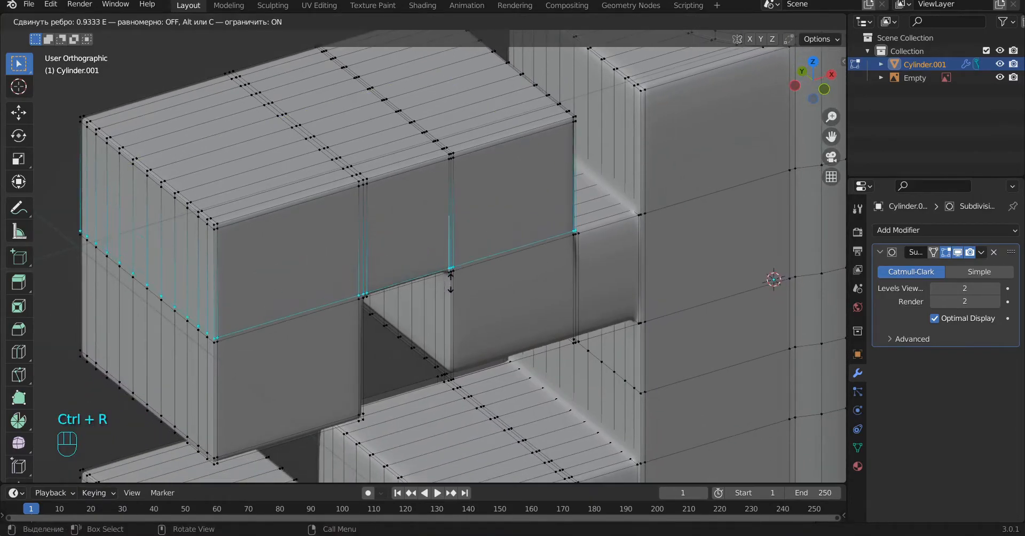
click(451, 283)
key(a)
key(Tab)
scroll(464, 288, down, 4)
alt+drag(483, 295, 473, 230)
scroll(482, 374, up, 1)
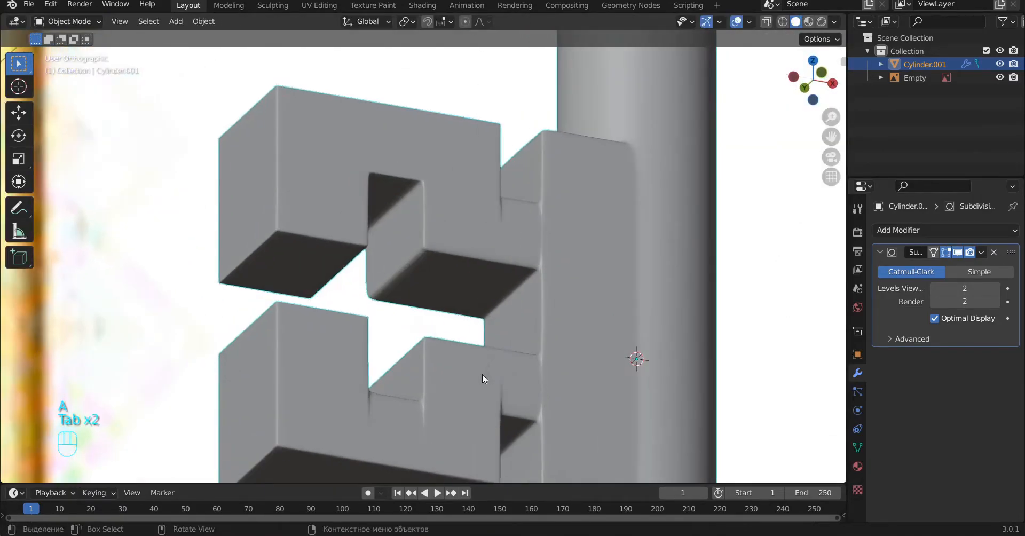
Step: Add a horizontal loop cut to the lower arm, slid up to just below the notch, and check the result
alt+shift+drag(483, 374, 455, 238)
key(Tab)
key(ctrl+r)
click(410, 284)
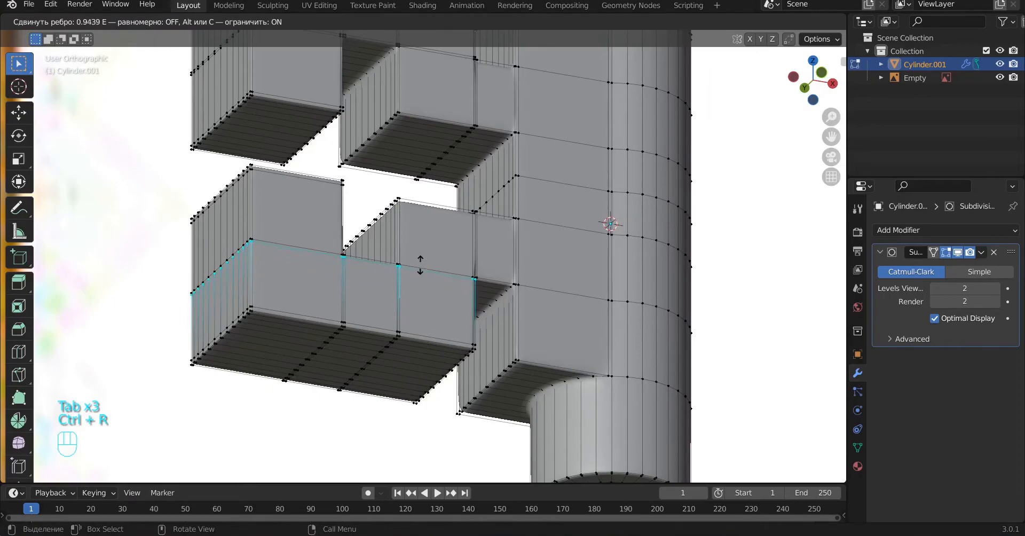
click(420, 265)
key(a)
key(Tab)
Step: Add two horizontal loop cuts through the lower arm's neck, slid to its bottom and top edges, and leave edit mode
key(Tab)
alt+shift+drag(540, 254, 511, 287)
alt+drag(511, 287, 512, 308)
scroll(515, 331, up, 3)
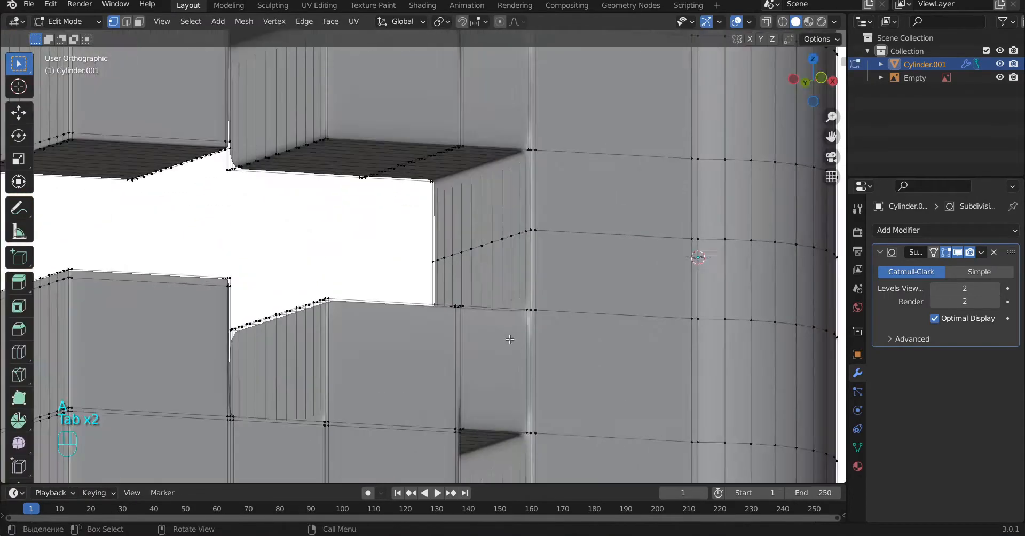
alt+shift+drag(526, 381, 503, 297)
key(ctrl+r)
click(513, 302)
click(515, 359)
key(ctrl+r)
click(520, 305)
click(527, 246)
key(a)
key(Tab)
scroll(526, 246, down, 6)
alt+drag(511, 252, 505, 261)
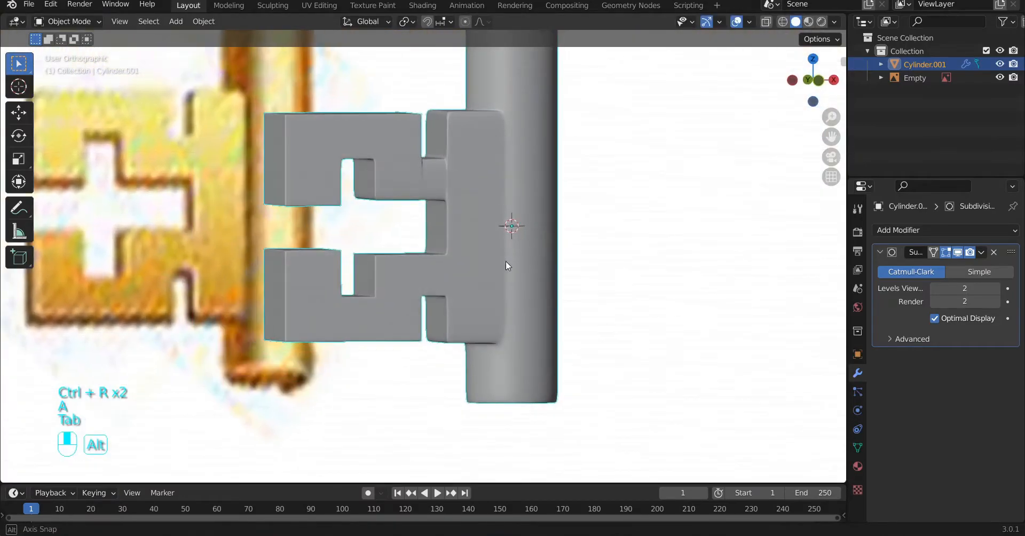
Step: Add two horizontal loop cuts through the upper arm's neck, slid to its top and bottom edges, and leave edit mode
scroll(481, 272, up, 5)
key(Tab)
key(ctrl+r)
click(543, 363)
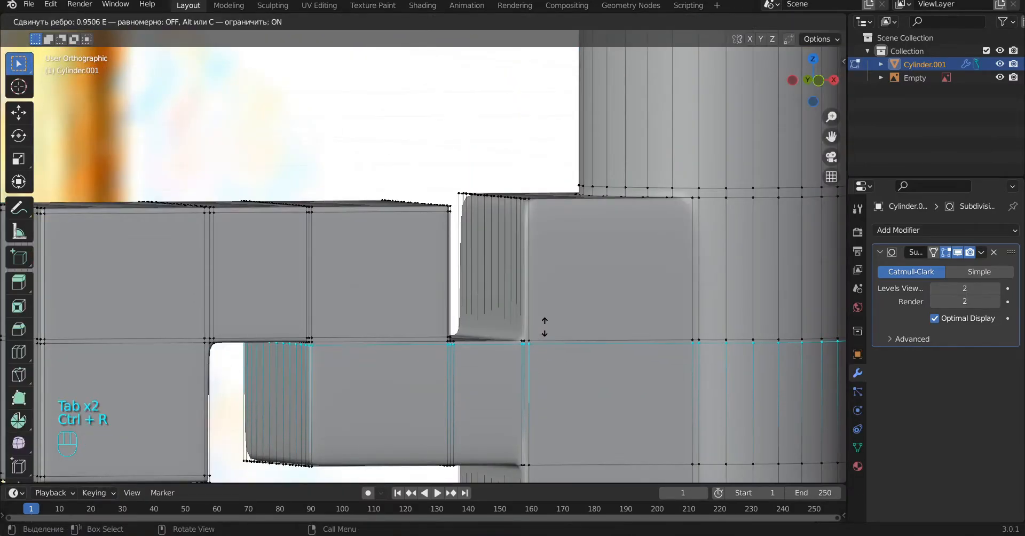
click(545, 327)
key(ctrl+r)
click(539, 381)
click(536, 448)
key(a)
key(Tab)
Step: Inspect the smoothed key bit from several angles and in isolation, and return to the front view of the whole key
scroll(510, 392, down, 4)
alt+drag(507, 389, 592, 400)
scroll(588, 398, down, 4)
alt+drag(446, 392, 515, 270)
key(KP_Divide)
scroll(518, 288, up, 4)
alt+drag(536, 349, 286, 345)
scroll(575, 380, down, 3)
key(a)
key(KP_Divide)
key(KP_1)
scroll(324, 296, down, 3)
alt+shift+drag(506, 184, 510, 337)
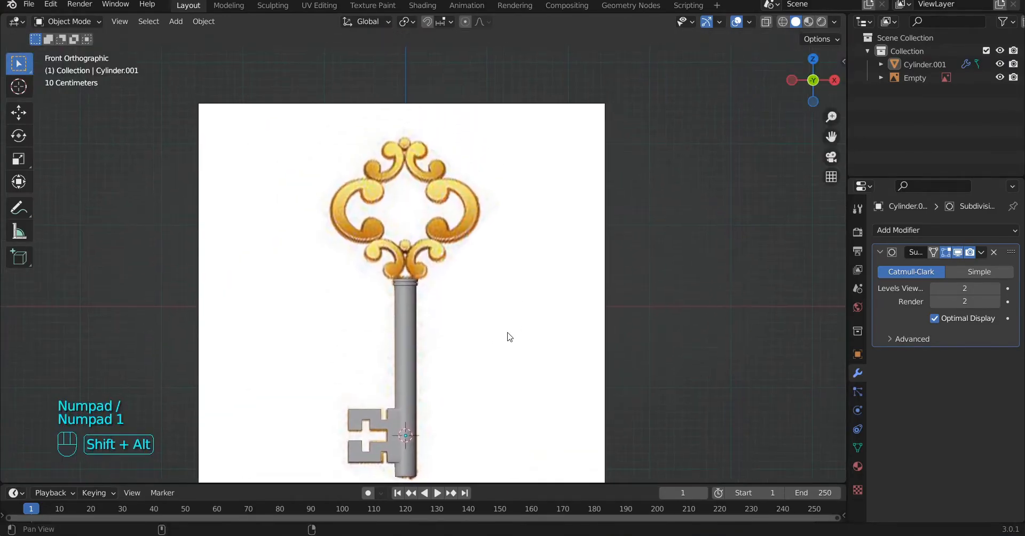
Step: Add a mesh circle with 8 vertices and rotate it 90° about the X axis
scroll(513, 340, up, 5)
alt+shift+drag(355, 182, 435, 182)
key(shift+a)
mouse_move(435, 181)
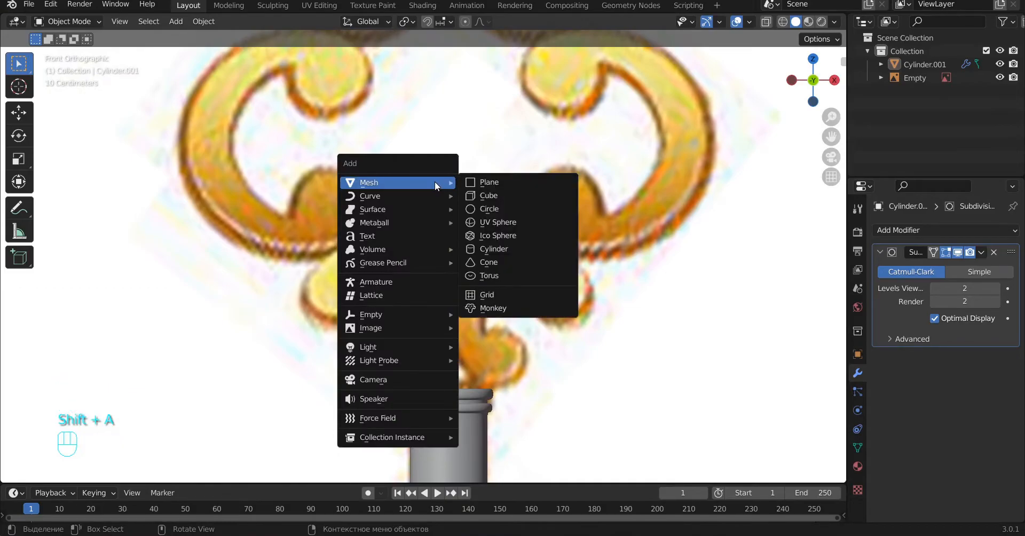
click(508, 210)
scroll(507, 210, down, 5)
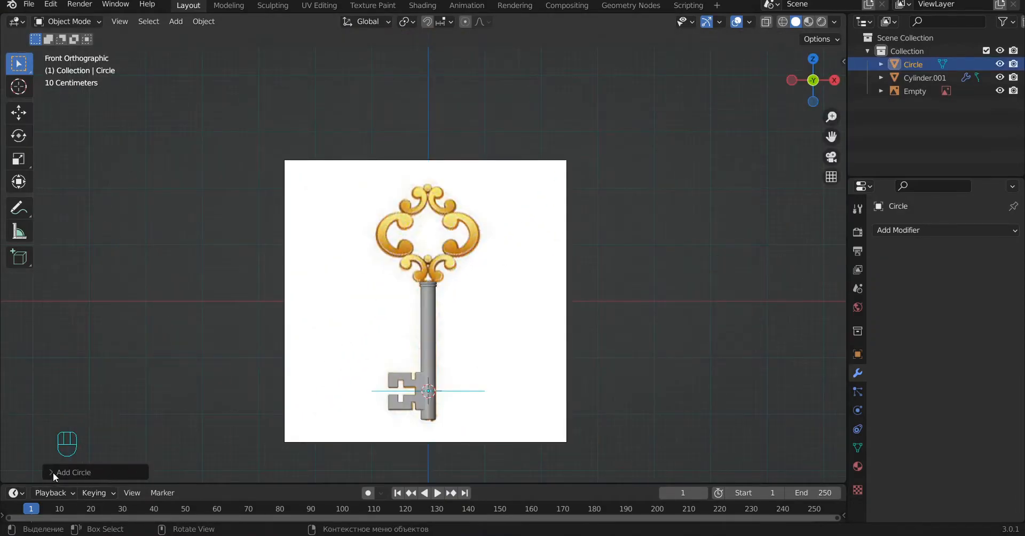
click(52, 472)
click(195, 324)
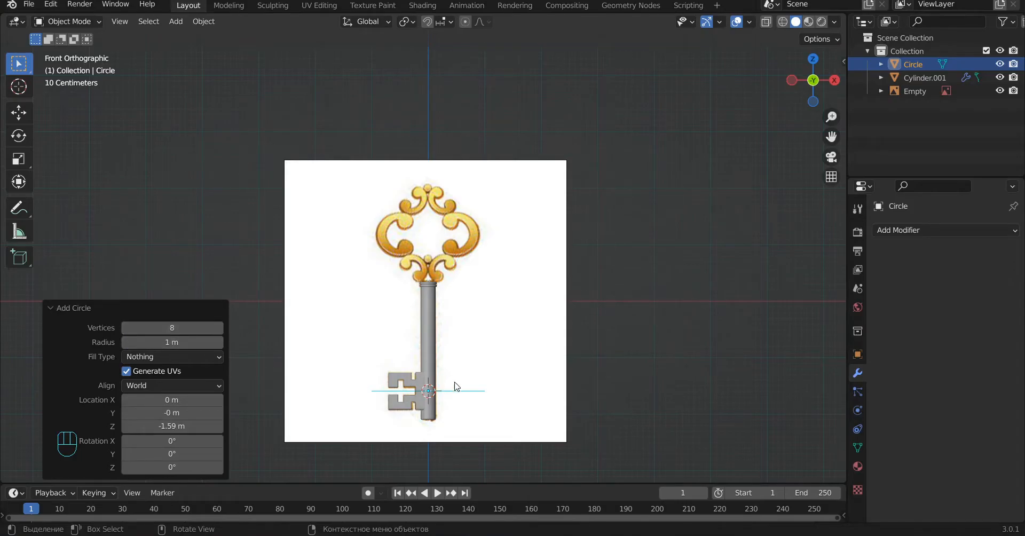
key(r)
key(x)
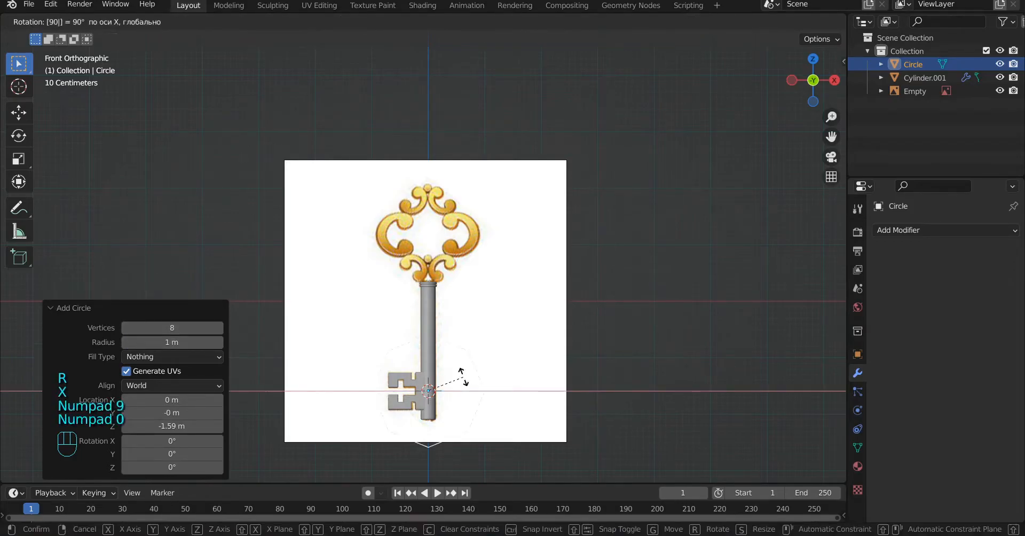
key(Return)
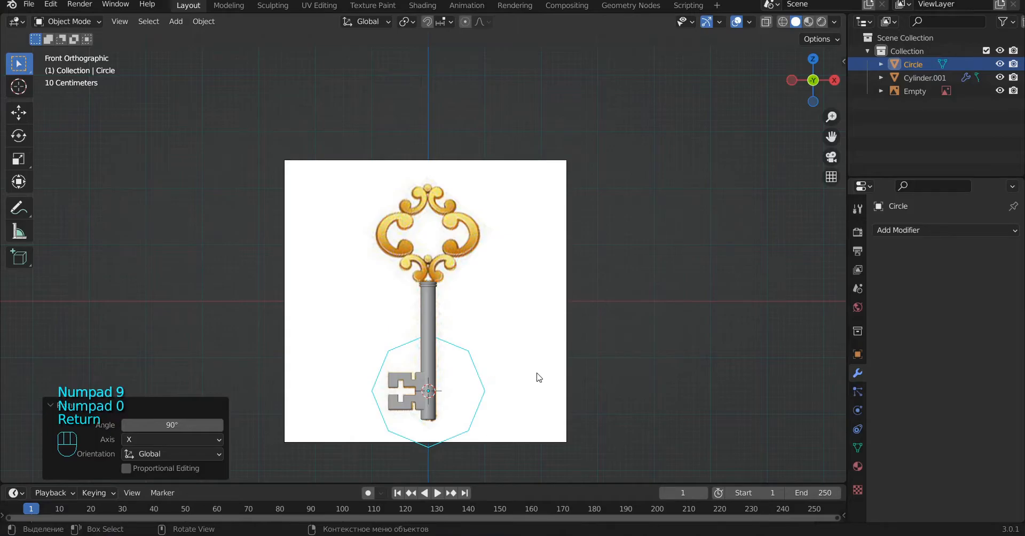
Step: Raise the circle along Z and scale it down to fit the small ball between the two lower scrolls
key(g)
key(z)
click(523, 238)
key(s)
scroll(726, 256, up, 4)
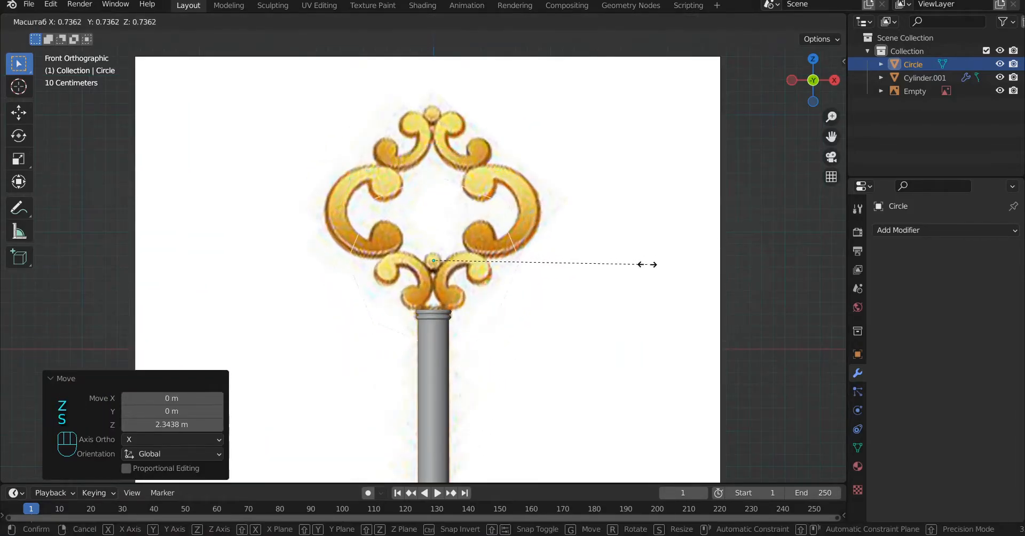
click(491, 272)
scroll(634, 268, up, 4)
key(s)
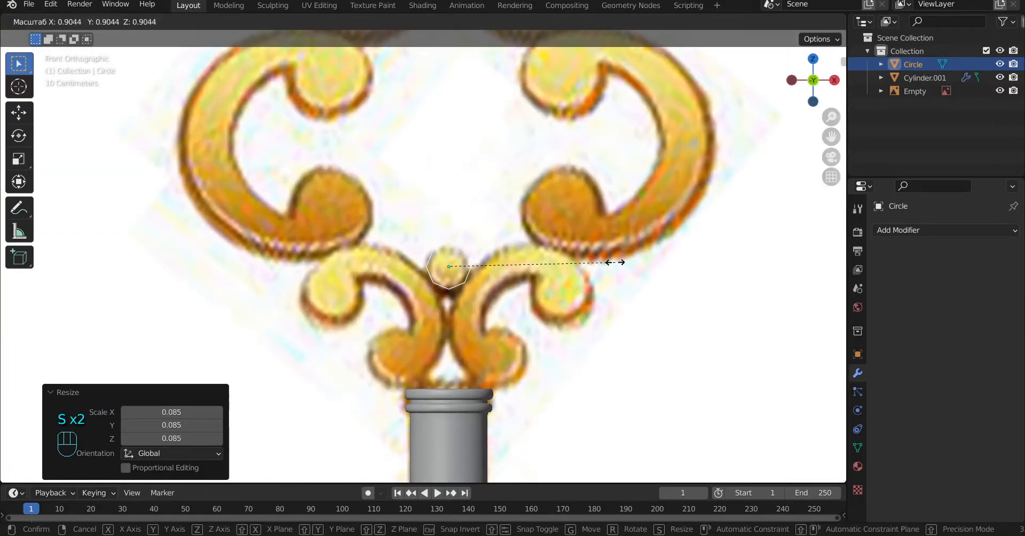
click(561, 275)
key(g)
key(z)
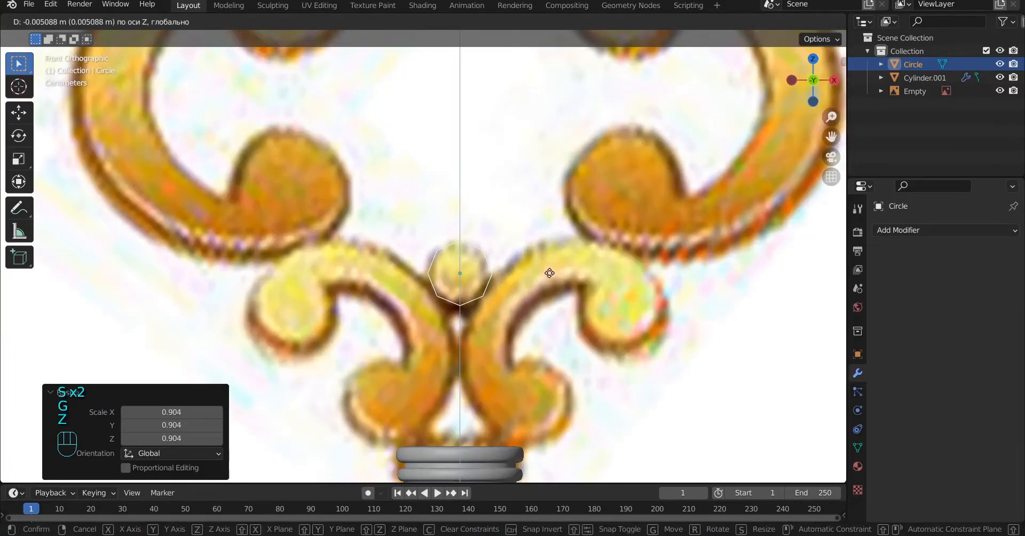
click(551, 276)
click(52, 377)
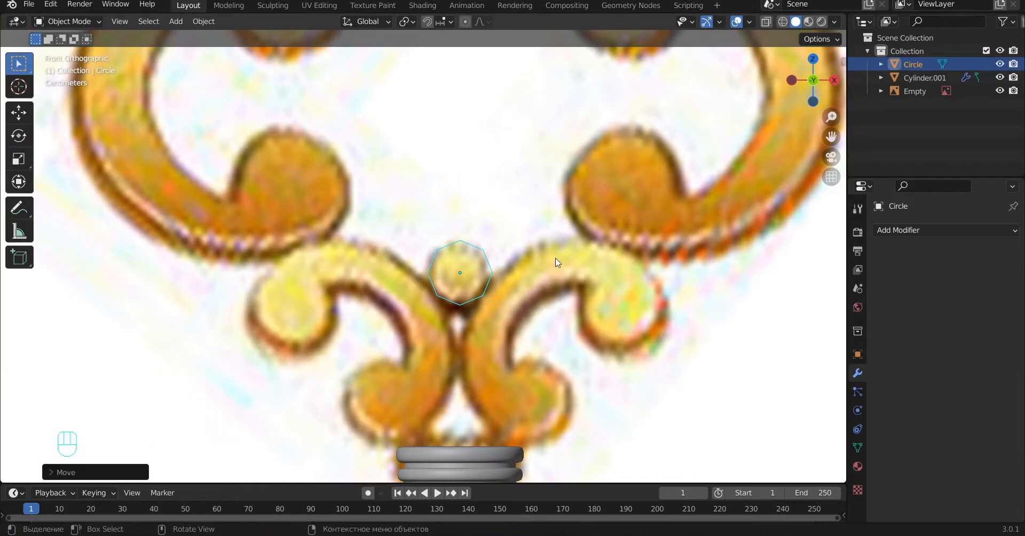
Step: Add a Subdivision Surface modifier to the small circle with a viewport level of 2
click(945, 229)
click(787, 481)
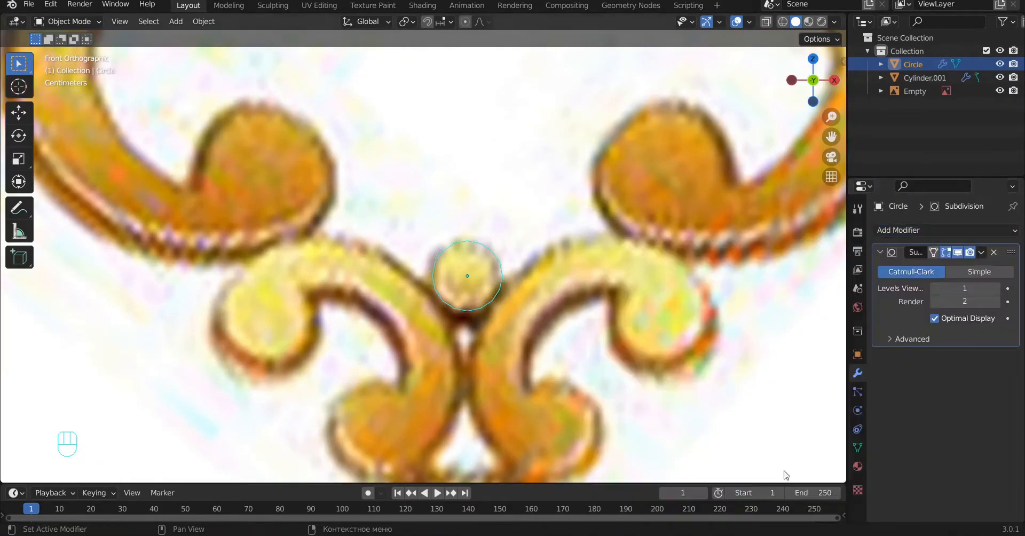
scroll(597, 281, up, 3)
key(Tab)
key(Tab)
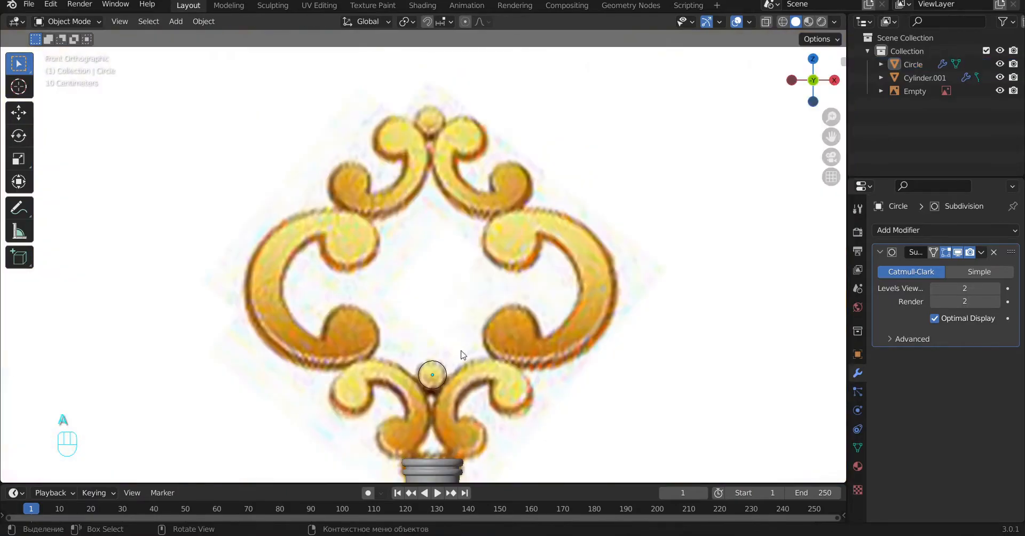
Step: Duplicate the small circle, move the copy up along Z onto the ball at the key's top, and deselect it
click(443, 367)
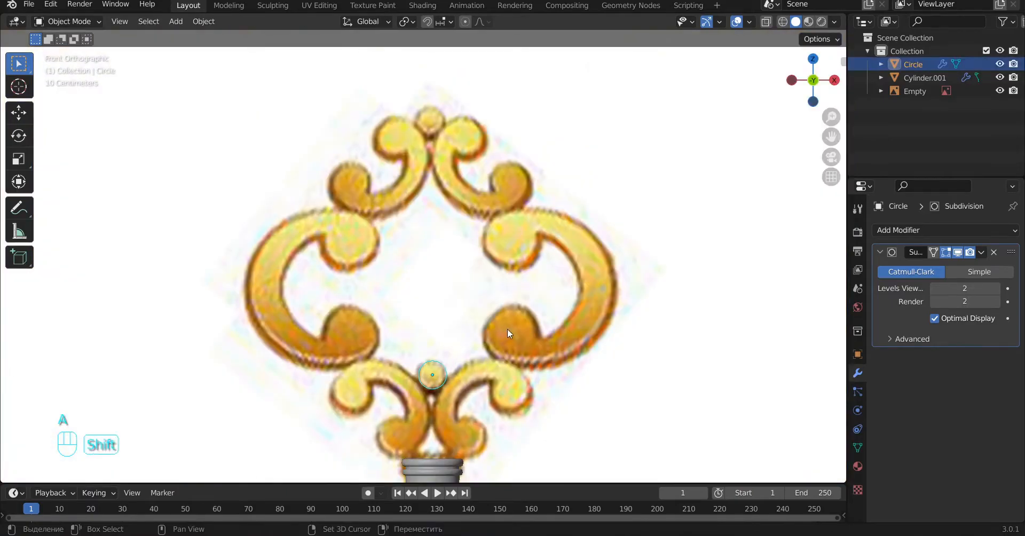
key(shift+d)
key(g)
key(z)
click(495, 55)
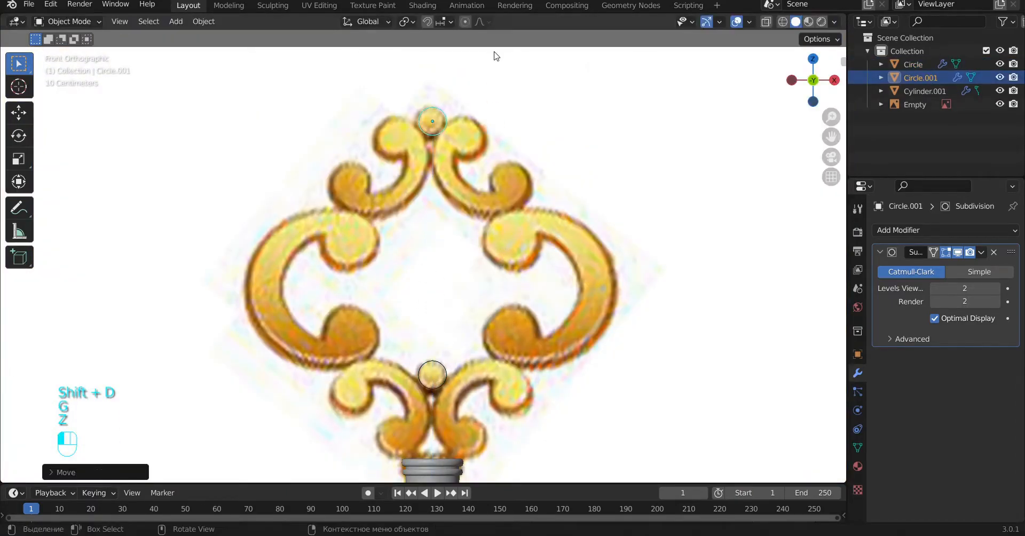
key(a)
Step: Add another mesh circle and set it to 6 vertices
alt+shift+drag(600, 282, 612, 195)
key(shift+a)
mouse_move(299, 266)
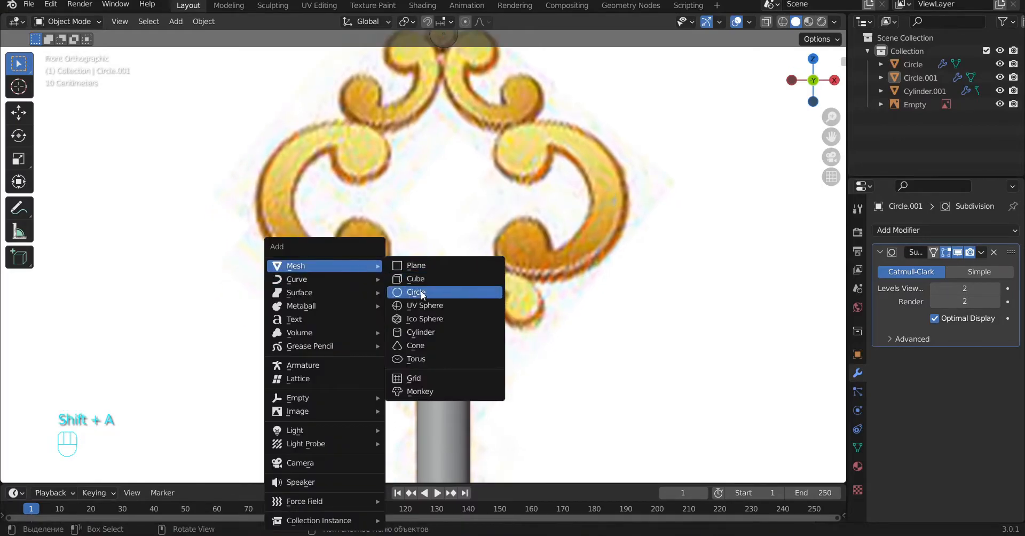
click(420, 291)
click(57, 473)
click(189, 327)
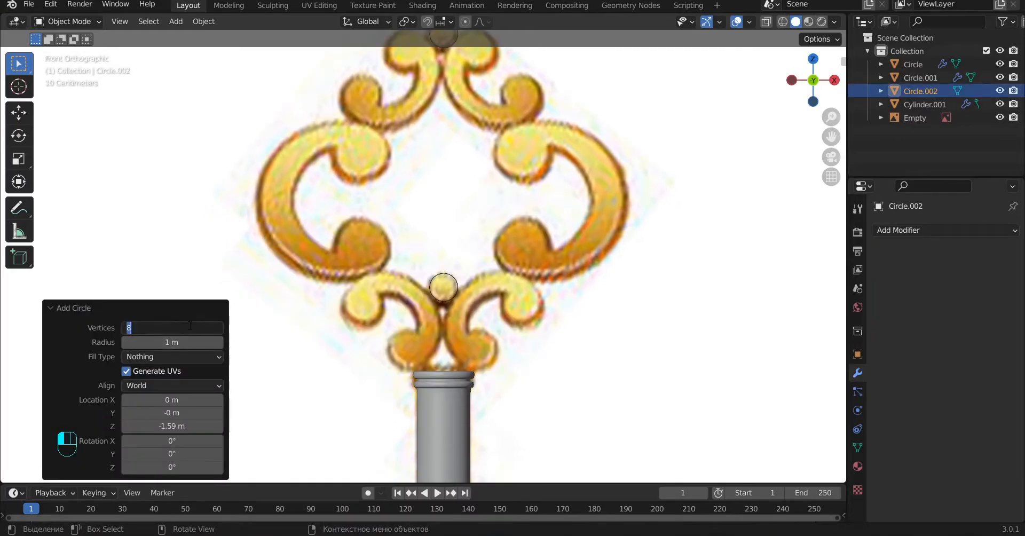
text(6)
key(Return)
Step: Rotate the six-sided circle 90° about Z and 90° about X so it faces the front view
scroll(529, 305, down, 6)
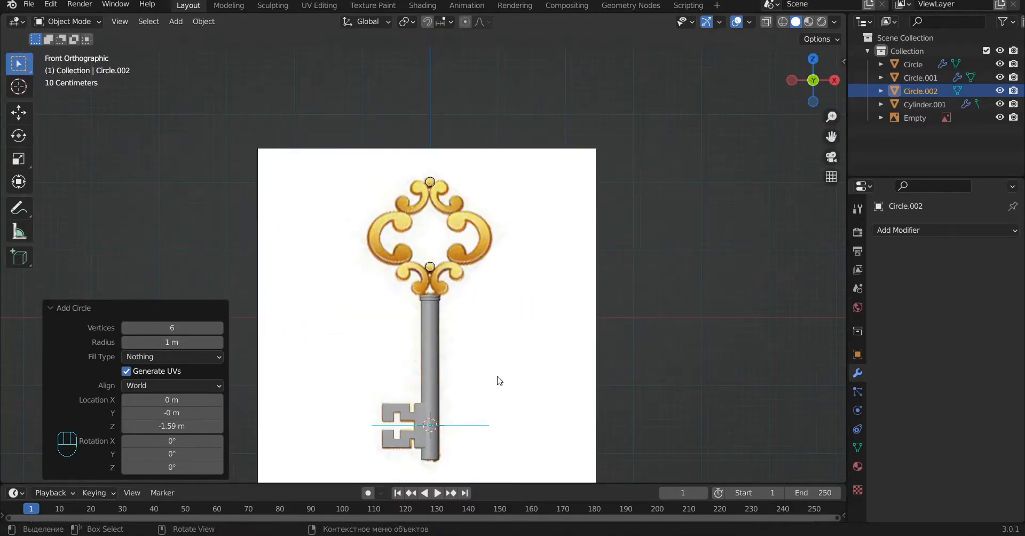
key(r)
key(z)
key(KP_9)
key(KP_0)
key(Return)
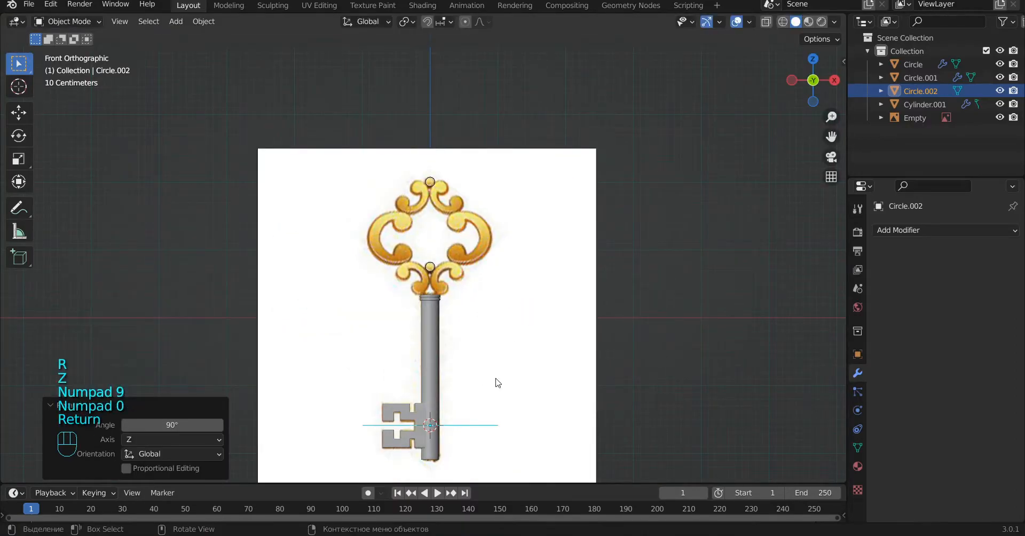
key(r)
key(x)
key(KP_9)
key(KP_0)
key(Return)
Step: Move the hexagon onto the lower curl of the large left scroll and scale it to about 0.153
key(g)
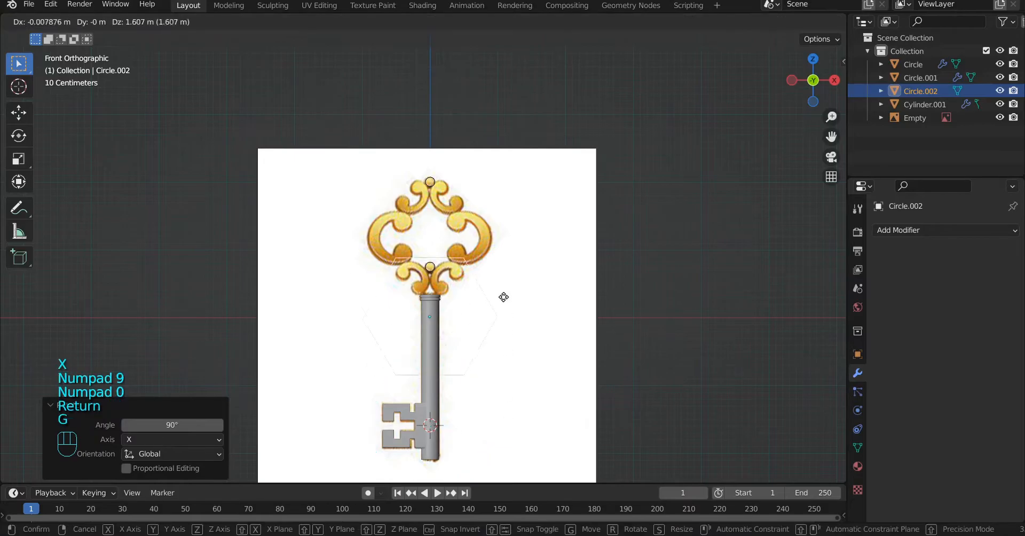
click(478, 236)
scroll(523, 223, up, 4)
key(s)
click(414, 251)
scroll(414, 252, up, 4)
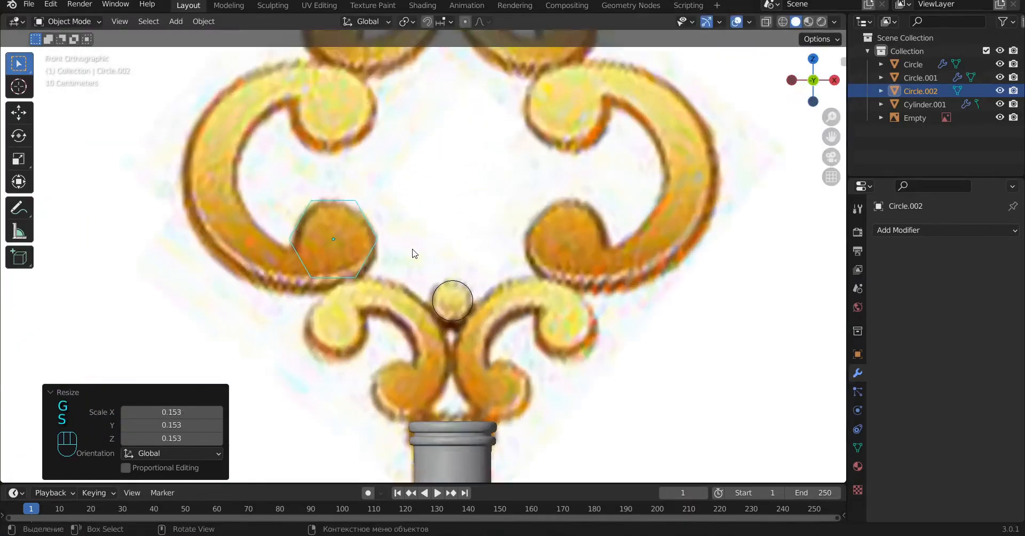
key(g)
click(393, 293)
Step: Rotate the hexagon about -10.9° in the view and nudge it into place over the curl
key(r)
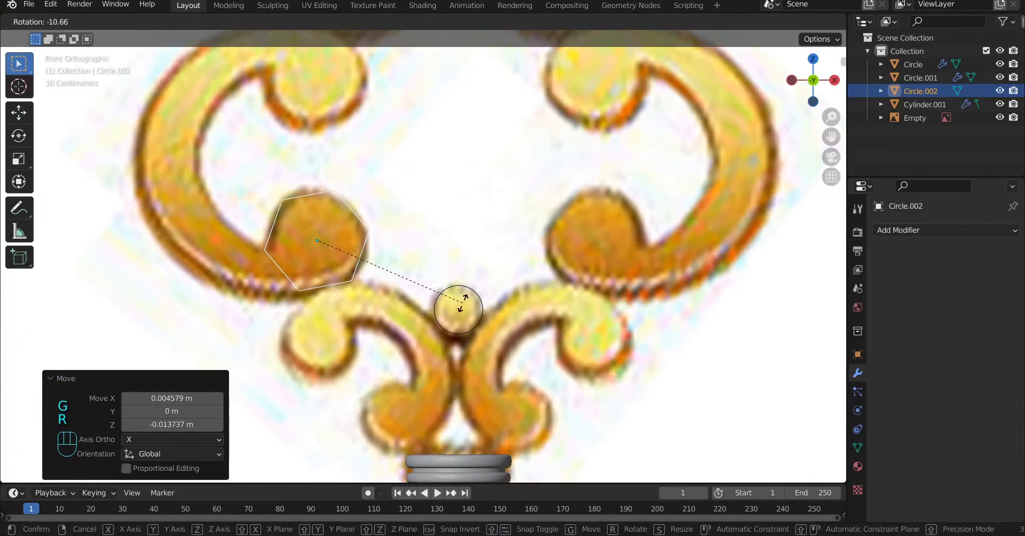
right_click(463, 306)
key(g)
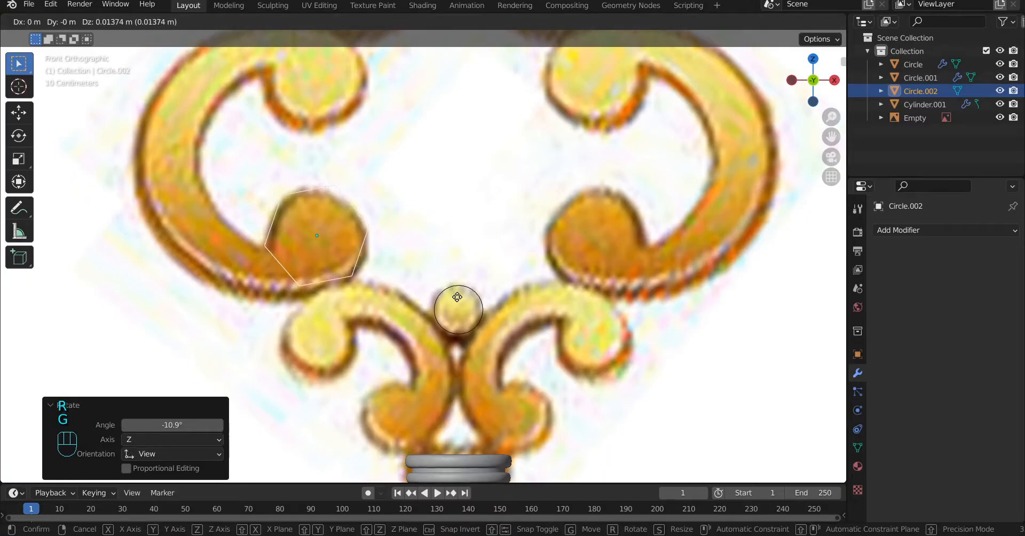
click(459, 295)
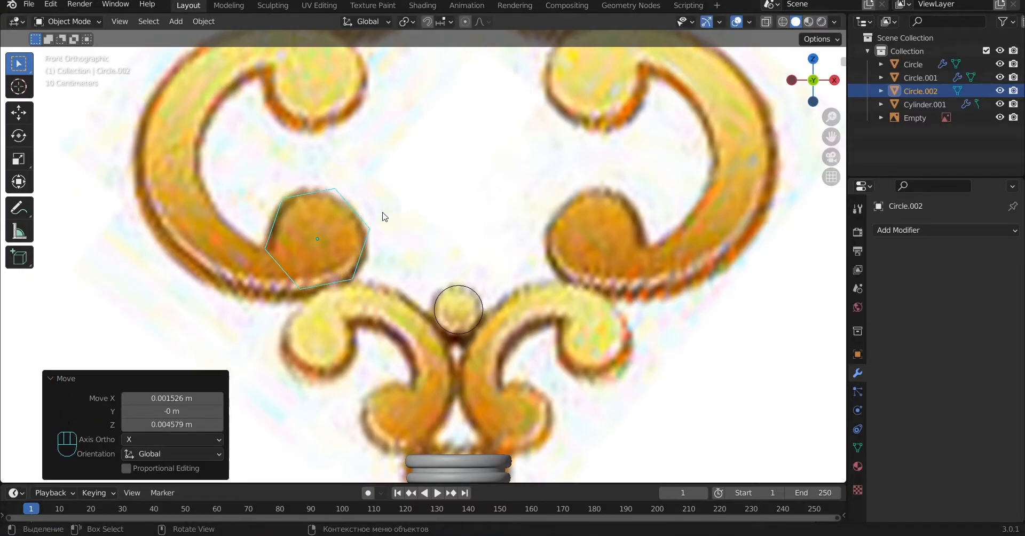
Step: In edit mode, move the hexagon's lowest vertex down about 0.021 m onto the scroll's outer outline
key(Tab)
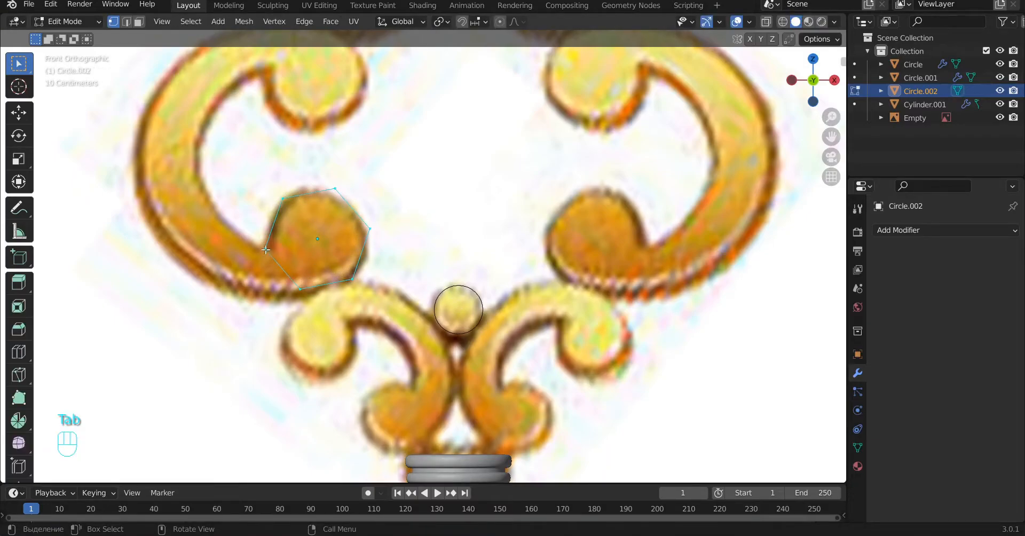
key(g)
click(320, 284)
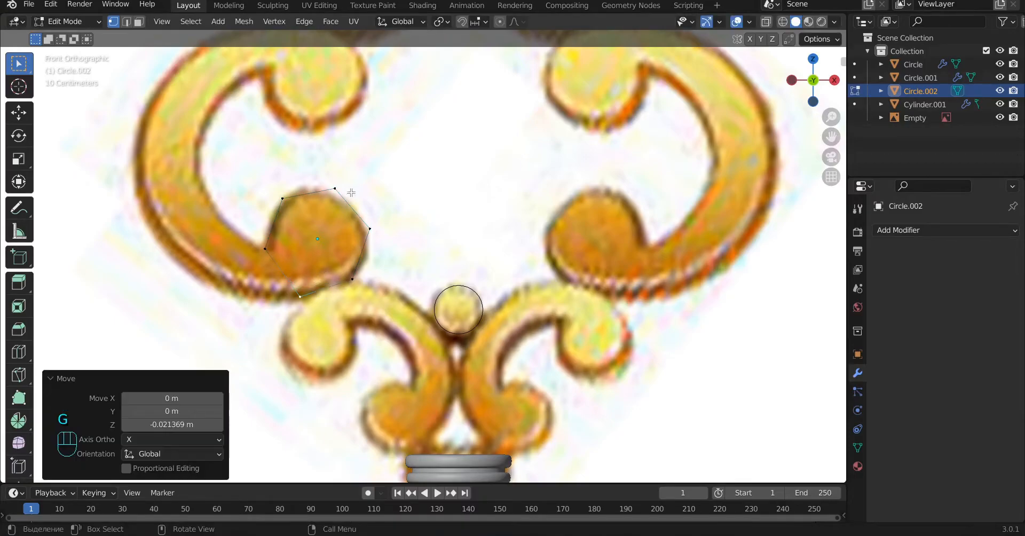
right_click(335, 185)
key(Escape)
click(336, 185)
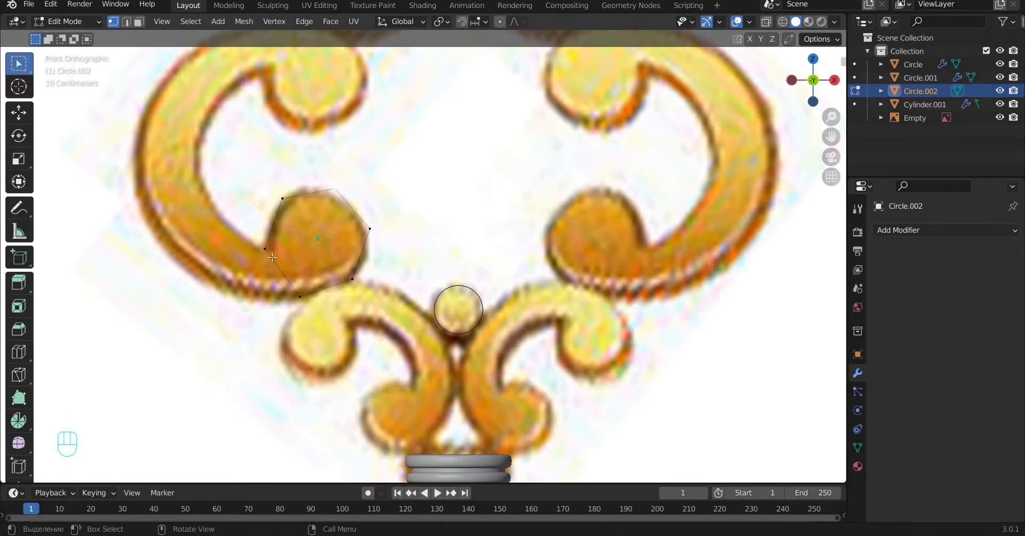
Step: Extrude the hexagon's lower-left edge, move the outer vertex left along the scroll's outline, and display the mesh as wireframe
click(271, 257)
key(e)
click(163, 265)
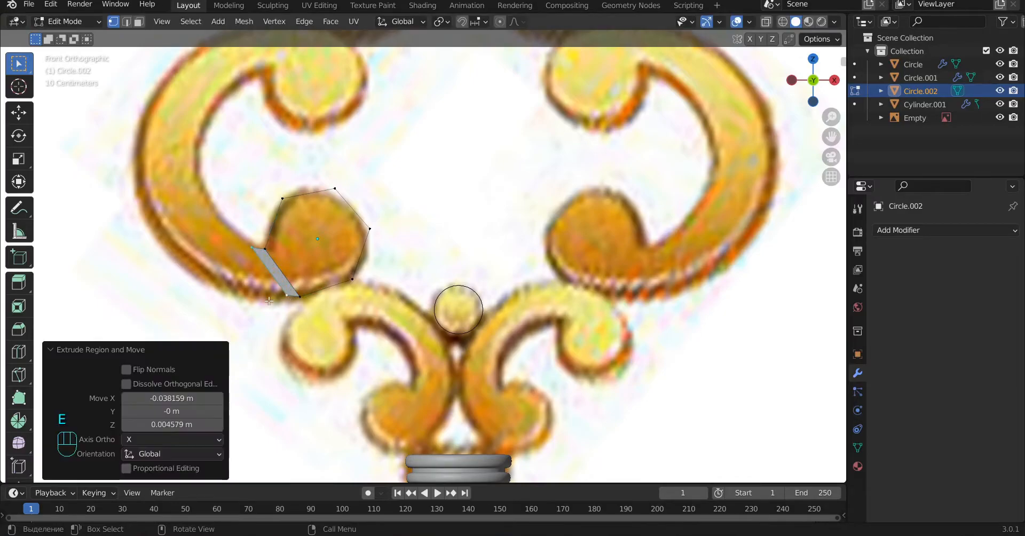
click(284, 295)
key(g)
click(236, 295)
key(z)
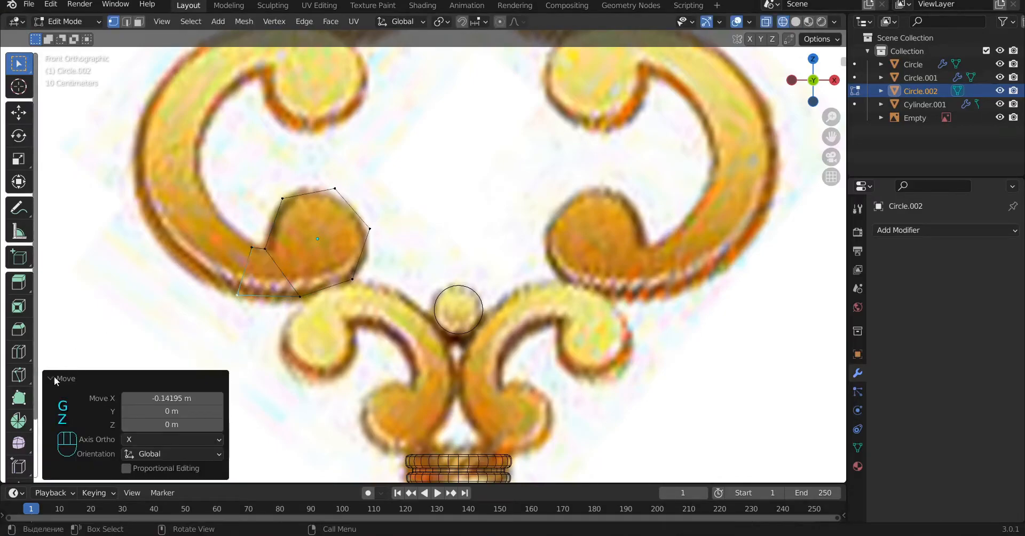
Step: Extrude the end edge twice up the scroll's lower-left bend, moving each inner vertex onto the inner outline
key(e)
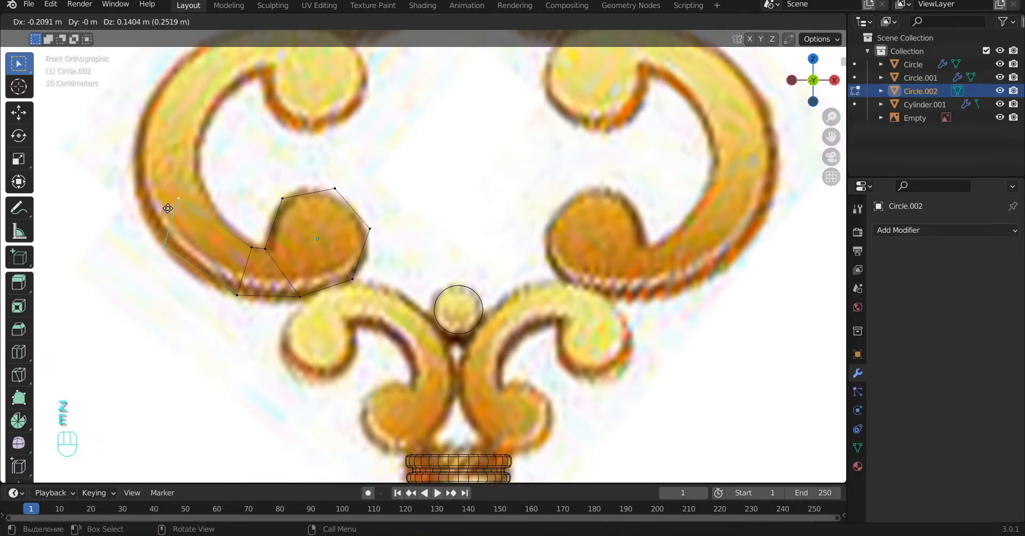
click(188, 202)
key(g)
click(222, 225)
shift+middle_drag(222, 225, 255, 285)
key(e)
click(224, 261)
key(g)
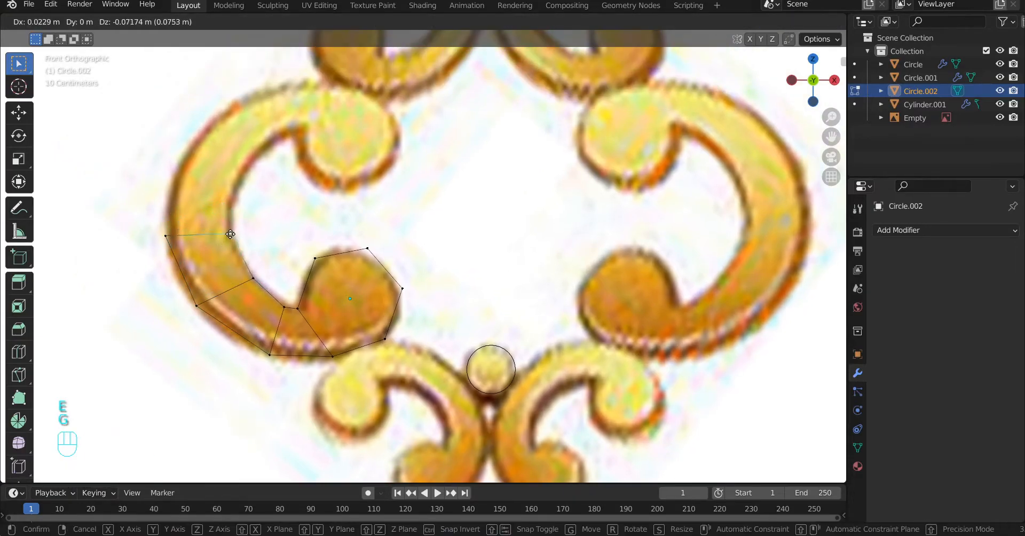
click(230, 236)
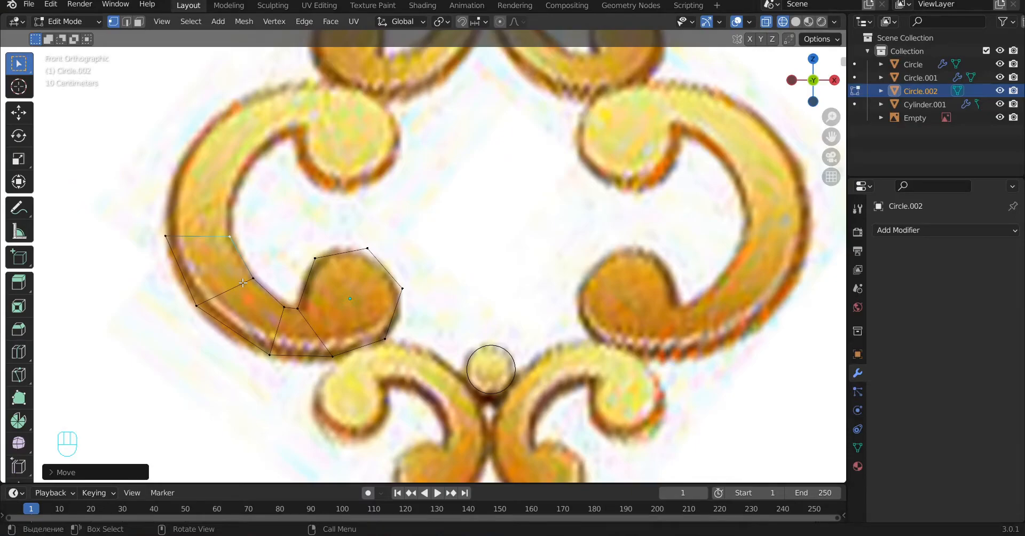
Step: Extrude the end edge up the scroll's outer side and lower its inner vertex onto the inner outline
key(e)
click(234, 130)
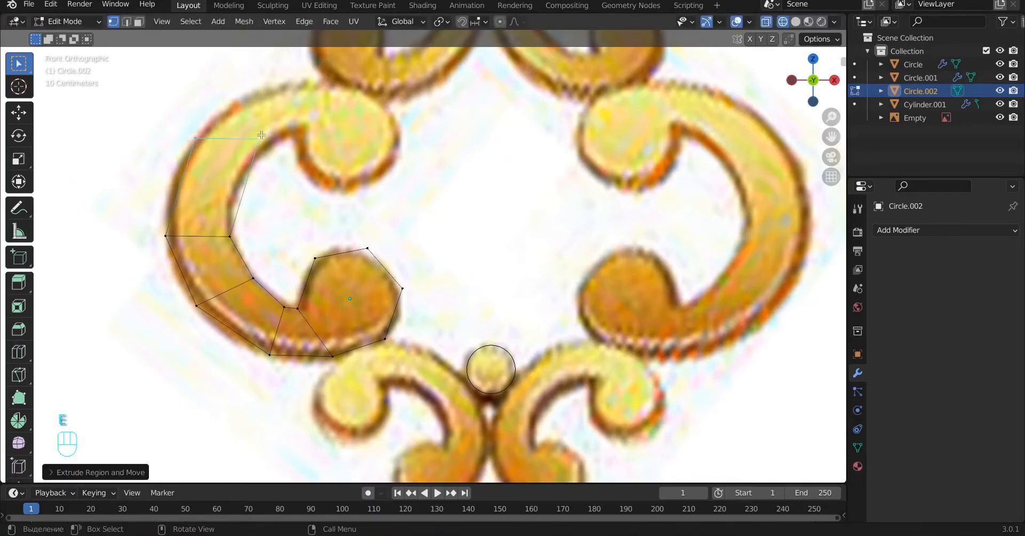
key(g)
click(239, 181)
Step: Extrude the end edge around the scroll's upper-left bend and shift its inner vertex left onto the inner outline
shift+click(199, 145)
key(e)
click(288, 112)
click(307, 133)
key(g)
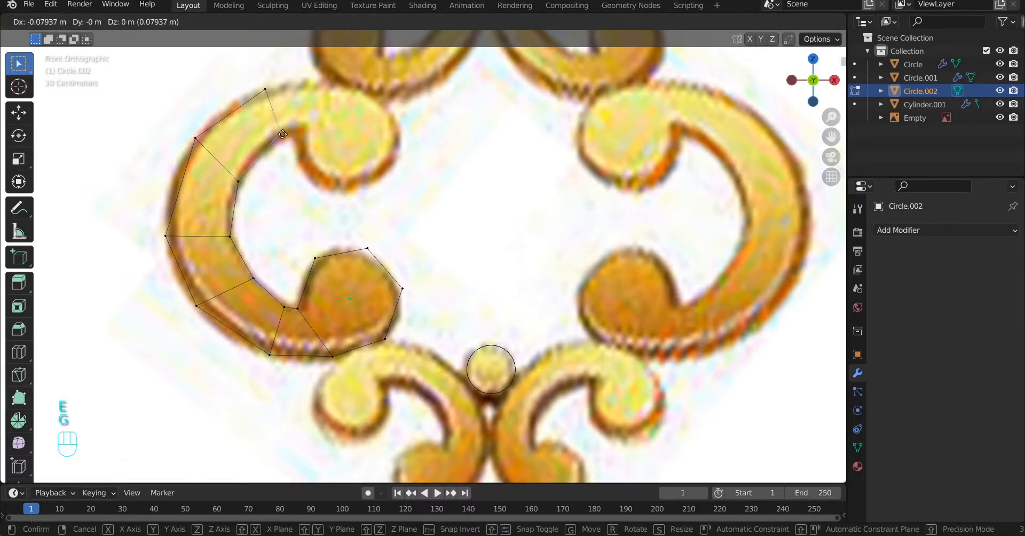
click(280, 132)
Step: Extrude a short segment toward the scroll's upper curl and move its outer vertex right along the top outline
shift+click(266, 90)
key(e)
click(305, 105)
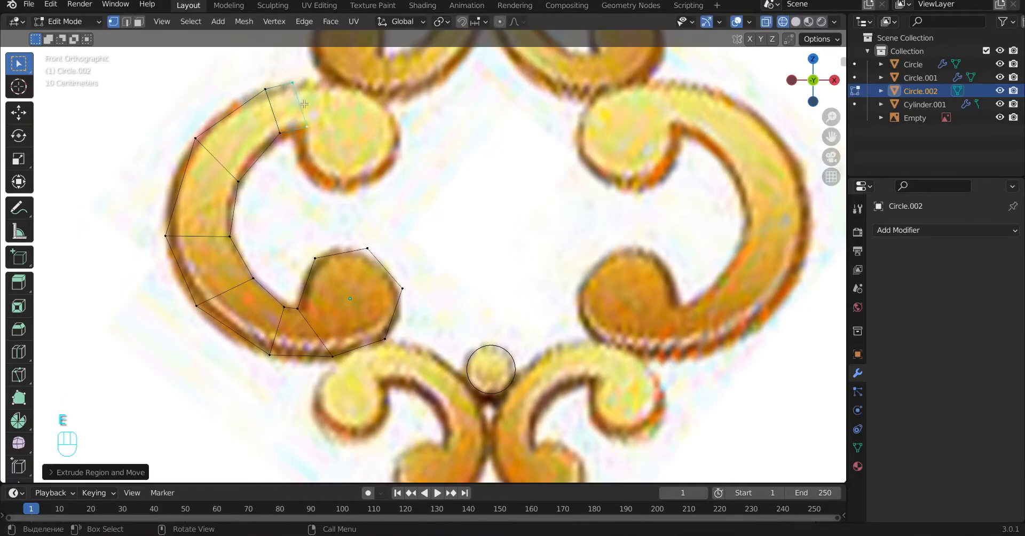
click(293, 84)
key(g)
click(311, 85)
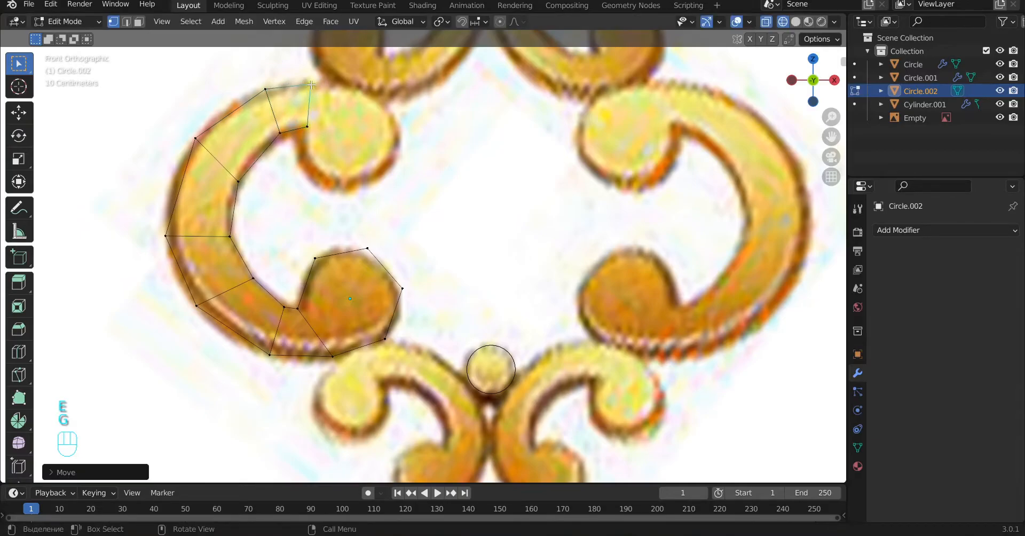
Step: Duplicate the lower curl's hexagonal outline onto the scroll's upper curl, rotating and moving it to fit the ball
click(403, 288)
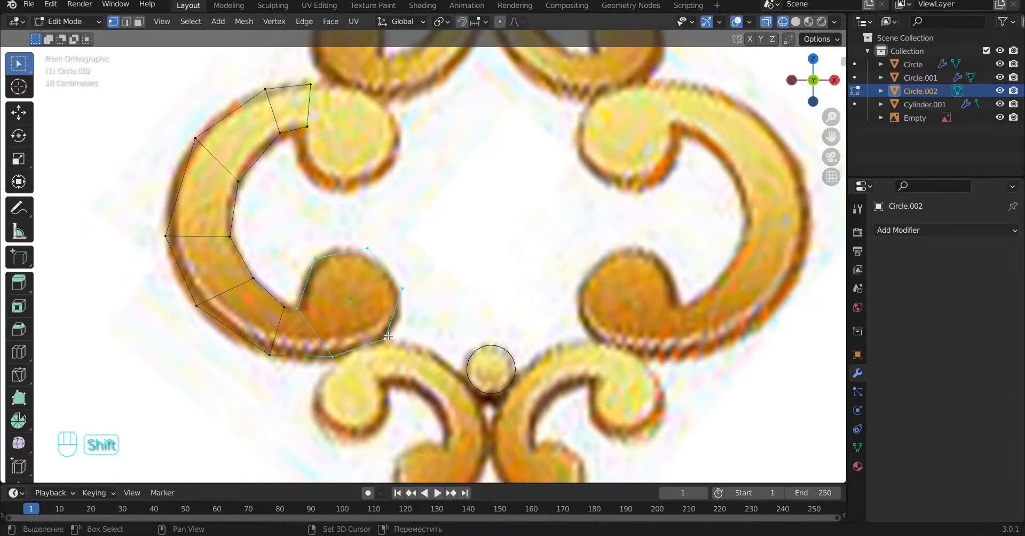
key(shift+d)
click(398, 176)
key(r)
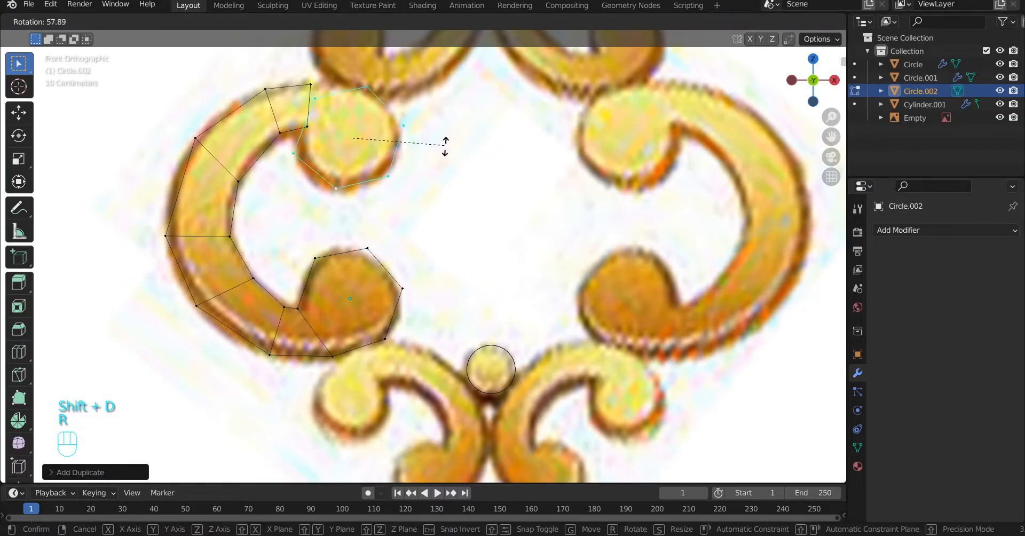
key(g)
click(445, 166)
Step: Shift the duplicated outline's left vertex inward and delete the two overlapping end vertices of the scroll's upper arm
click(289, 142)
key(g)
click(309, 128)
shift+click(316, 93)
key(x)
click(284, 56)
Step: Try to move the upper outline's two left vertices onto the scroll's top and inner outlines, and undo those moves
click(320, 89)
key(g)
click(312, 80)
click(315, 132)
key(g)
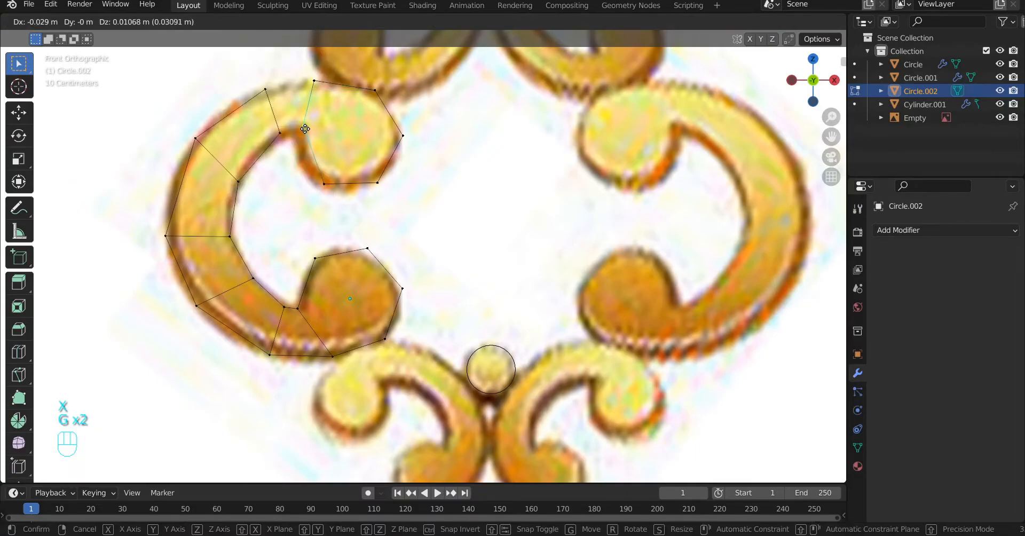
click(309, 127)
key(g)
click(323, 180)
key(ctrl+z)
key(ctrl+z)
key(ctrl+z)
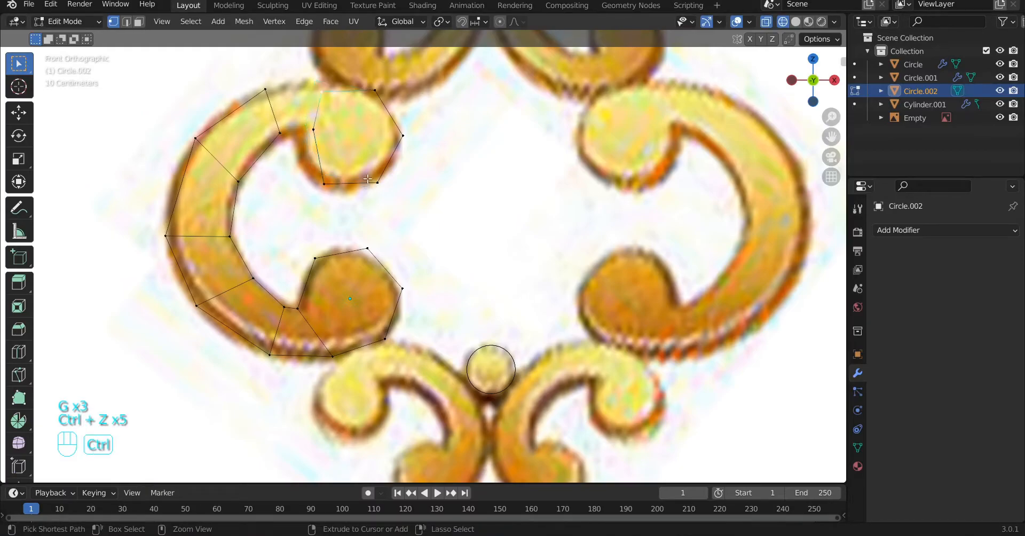
key(ctrl+shift+z)
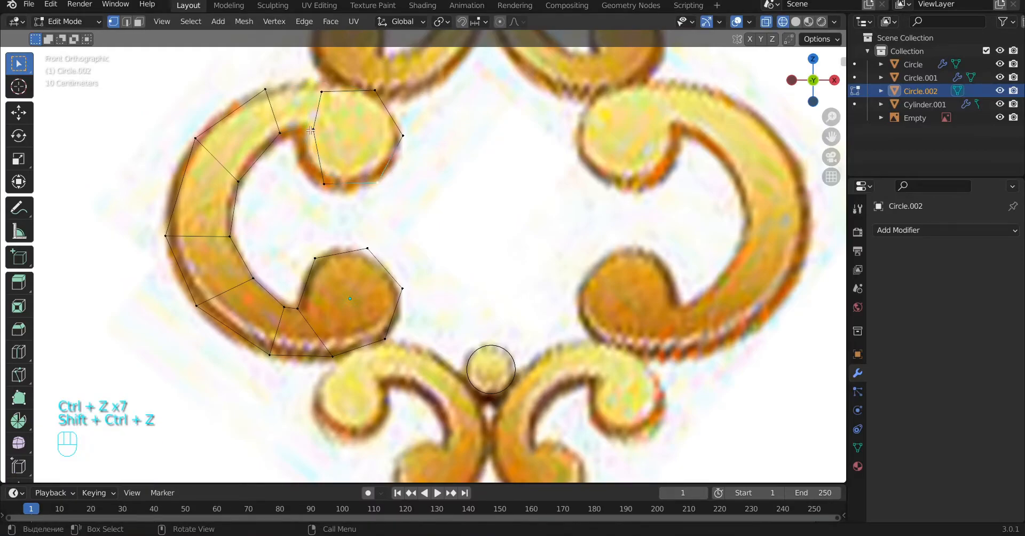
Step: Rotate the whole upper ball outline slightly clockwise and move its two left vertices onto the scroll's top and inner outlines
key(l)
key(r)
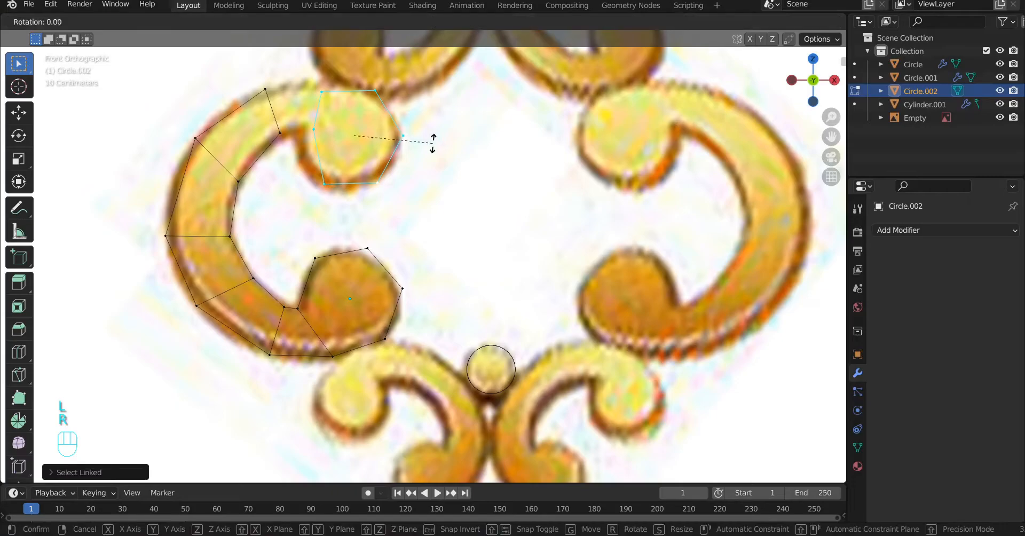
key(r)
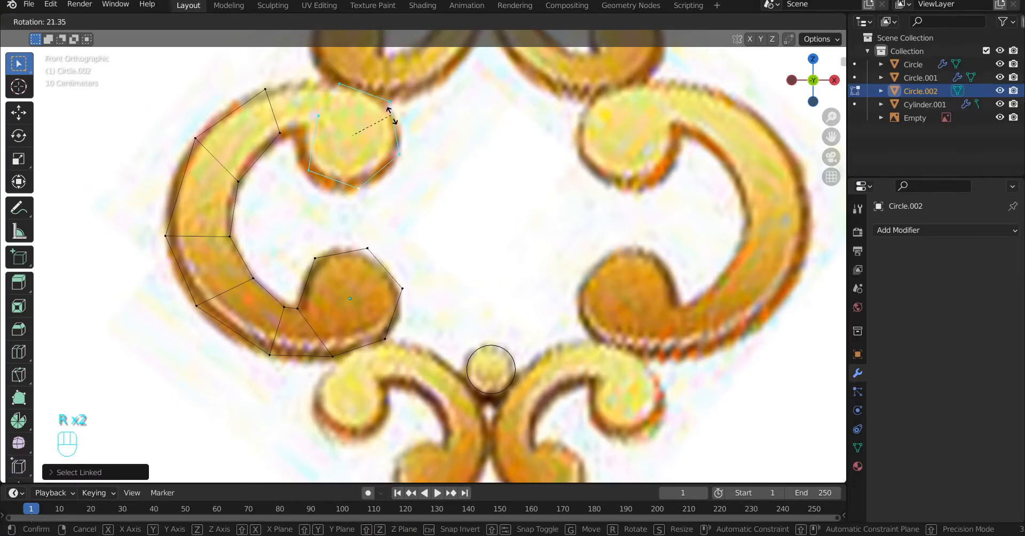
click(388, 104)
click(314, 127)
key(g)
click(299, 135)
click(329, 89)
key(g)
click(326, 83)
Step: Fill the gap between the scroll's upper arm and the upper ball outline with a face, and switch to solid shading
shift+click(263, 86)
shift+click(280, 131)
shift+click(302, 132)
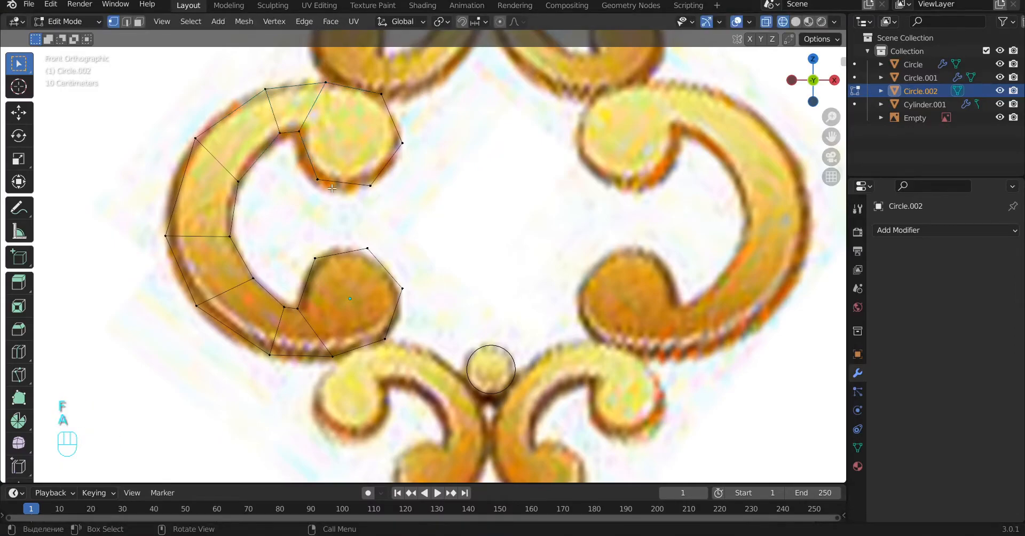
key(Tab)
key(z)
key(Tab)
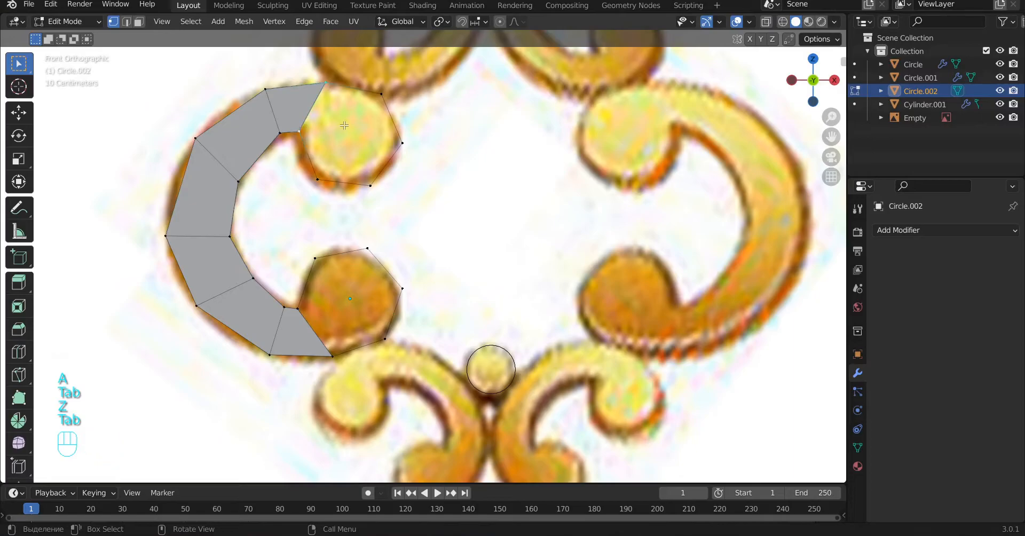
Step: Fill the scroll's upper and lower ball outlines with two faces each
key(f)
key(f)
shift+click(298, 308)
key(f)
key(f)
key(a)
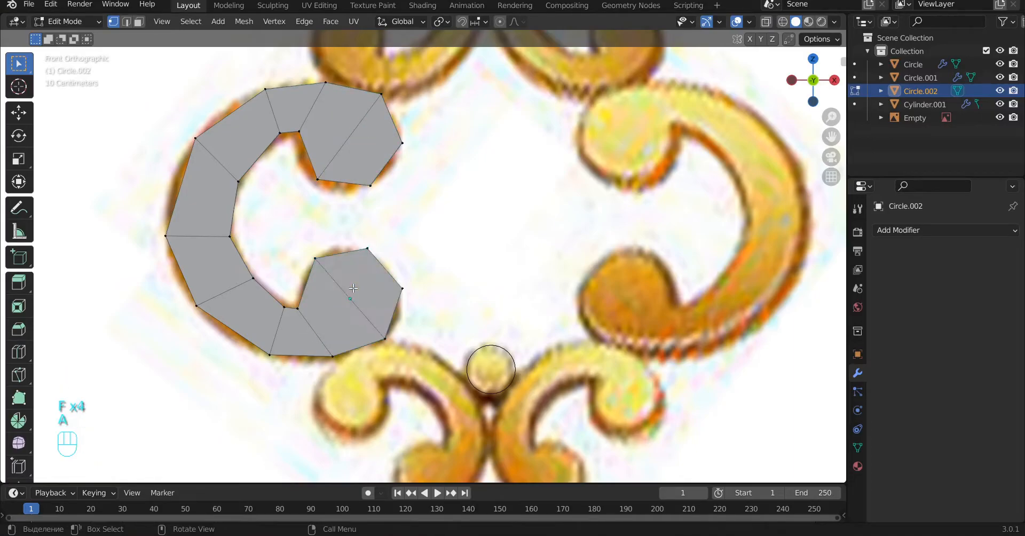
Step: Add a Subdivision Surface modifier with a viewport level of 2 to the scroll and shade it smooth
key(Tab)
click(918, 230)
click(739, 456)
click(995, 288)
right_click(363, 127)
click(363, 126)
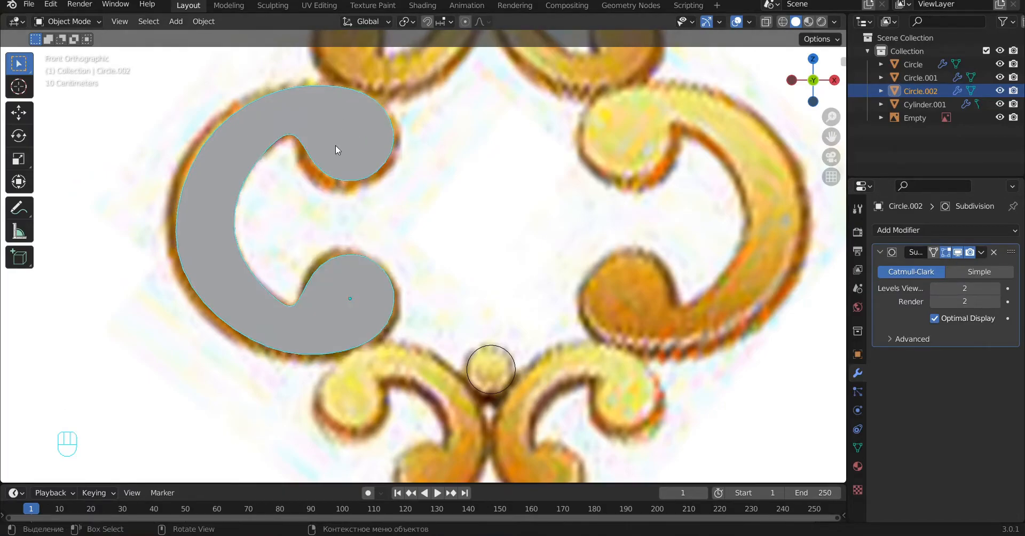
Step: In wireframe shading, move the vertices of the scroll's upper half so the subdivided shape follows the reference outline
key(Tab)
click(206, 144)
key(g)
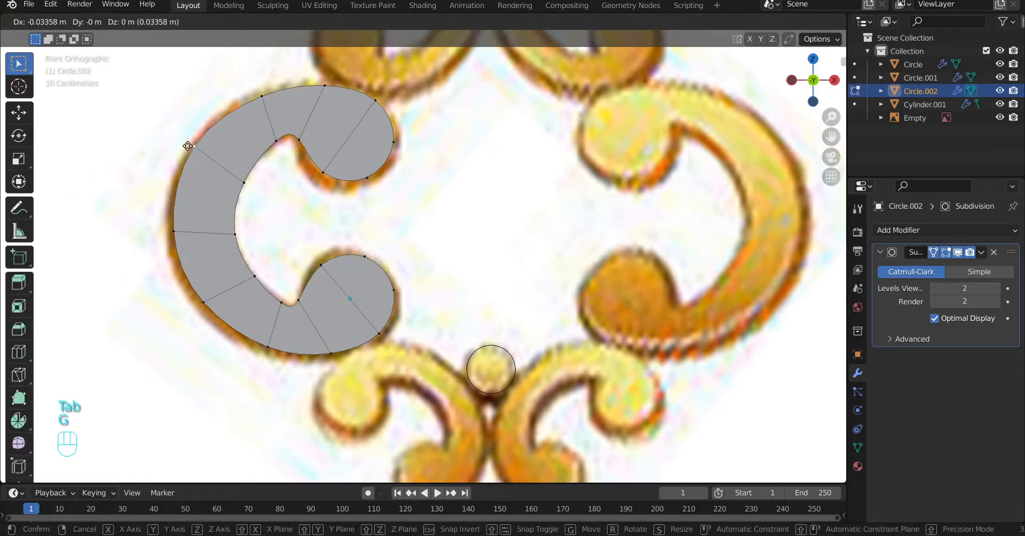
click(199, 145)
key(z)
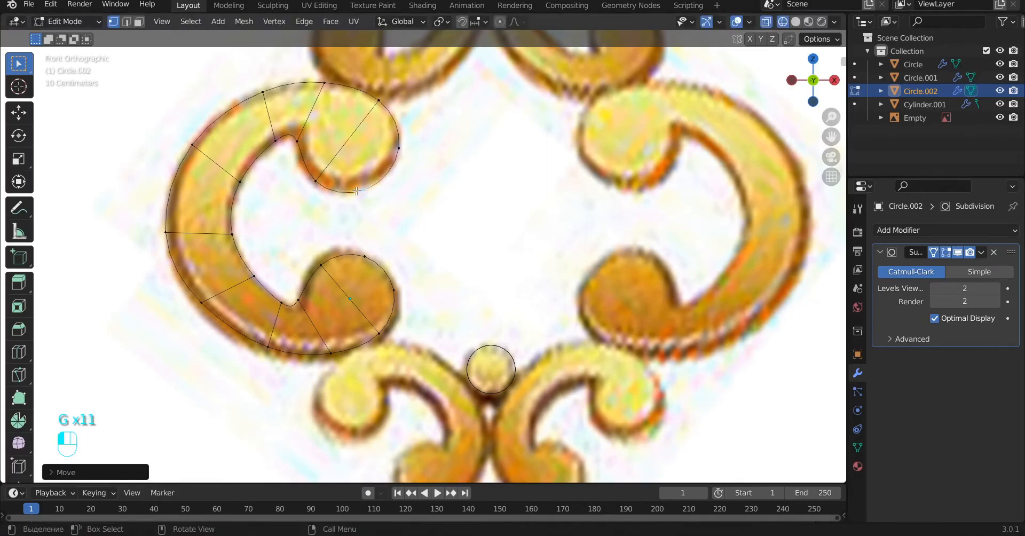
click(300, 136)
click(315, 175)
key(g)
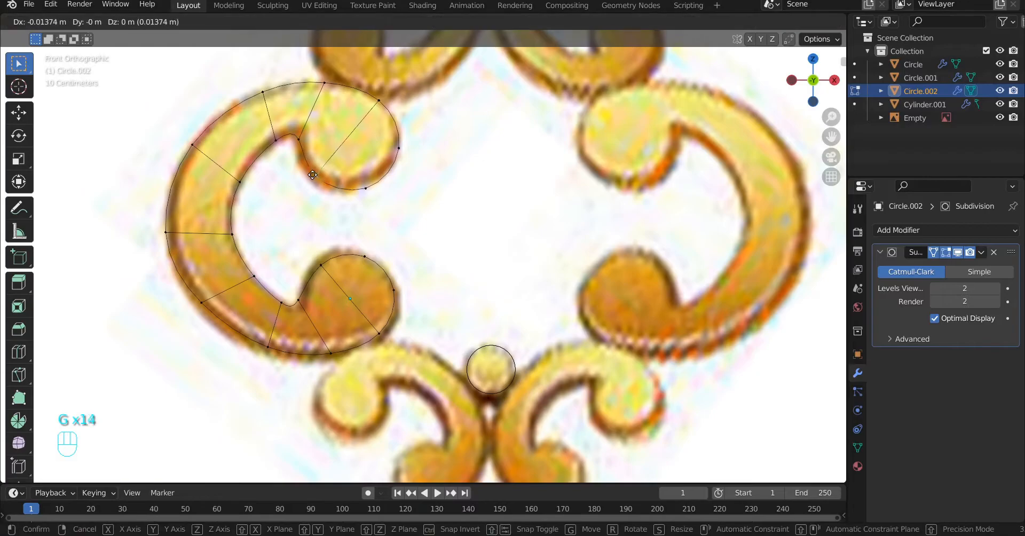
click(312, 177)
Step: Move the vertices along the scroll's lower-left bend and bottom edge onto the reference outline
click(206, 302)
key(g)
click(206, 312)
click(254, 276)
key(g)
click(251, 276)
click(268, 349)
key(g)
click(269, 355)
click(331, 353)
key(g)
click(332, 358)
Step: Move the four vertices around the scroll's lower ball outward onto the ball's reference outline
click(380, 335)
key(g)
click(392, 335)
click(320, 265)
key(g)
click(318, 262)
click(368, 257)
key(g)
click(373, 254)
click(395, 291)
key(g)
click(400, 291)
Step: Adjust the vertices at the lower ball's neck and along the scroll's inner curve to match the inner reference outline
click(299, 300)
key(g)
click(302, 308)
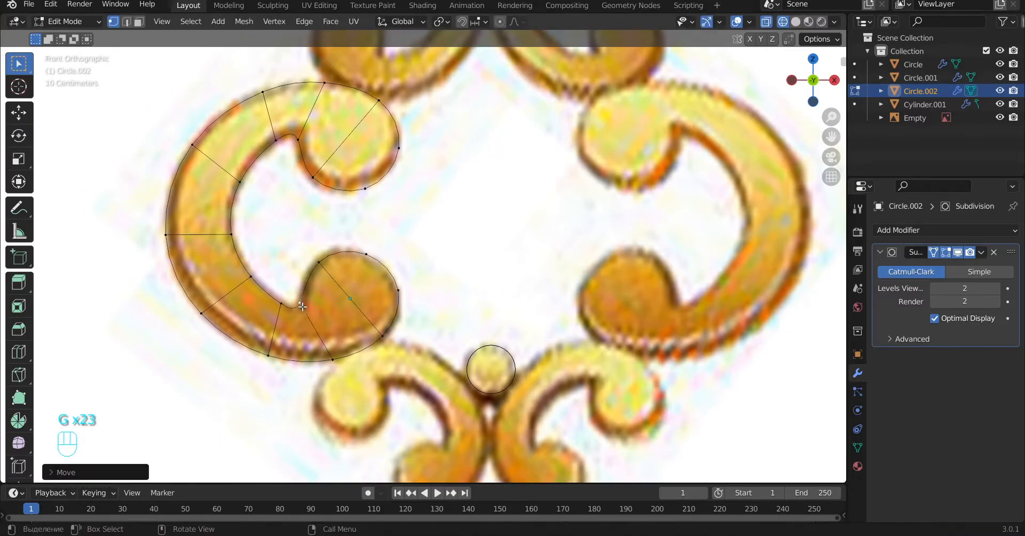
click(249, 277)
key(g)
click(247, 272)
key(g)
click(247, 272)
key(g)
click(234, 244)
key(a)
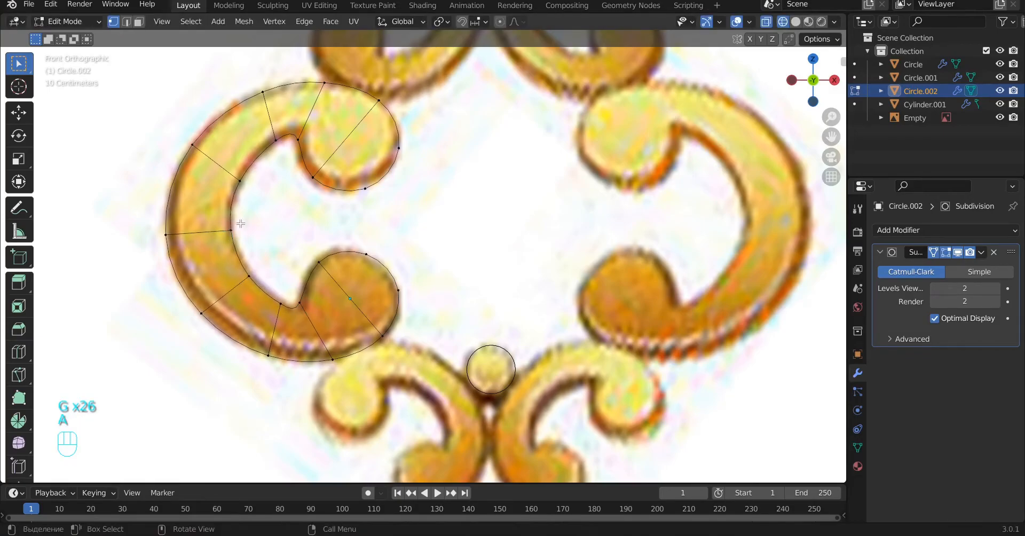
Step: Return to Object Mode with solid shading and deselect the scroll
key(Tab)
key(z)
key(alt+a)
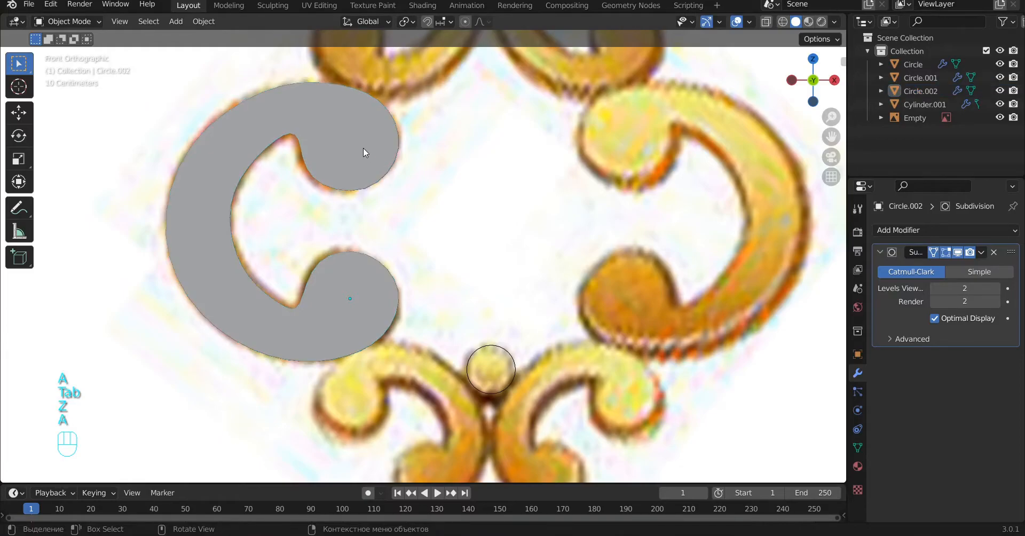
Step: Snap the 3D cursor to the small center ball between the lower scrolls
scroll(364, 149, down, 6)
scroll(430, 233, up, 5)
click(475, 313)
key(shift+s)
click(476, 345)
Step: Set the large left scroll's origin to the 3D cursor
click(394, 219)
shift+middle_drag(517, 254, 442, 239)
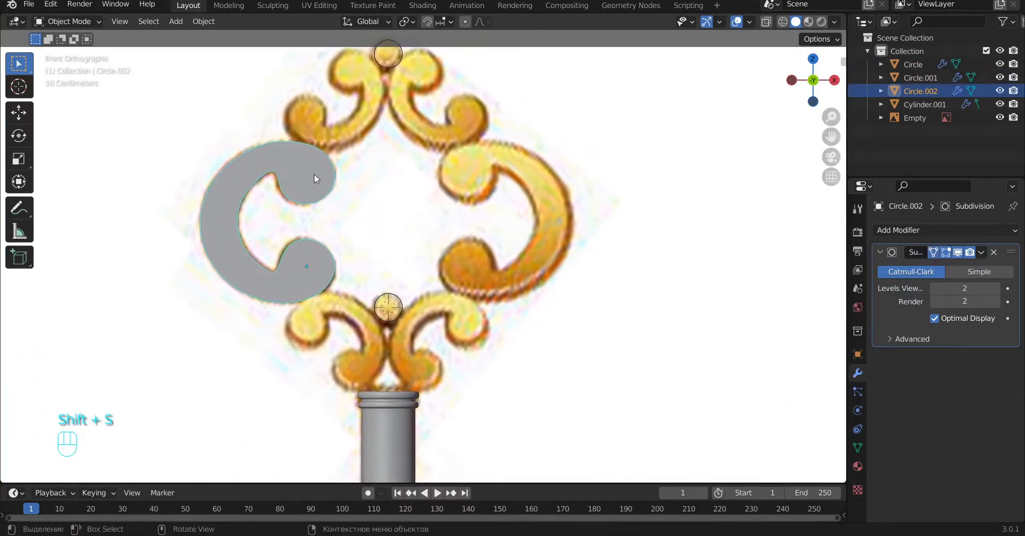
right_click(300, 166)
mouse_move(283, 212)
click(389, 241)
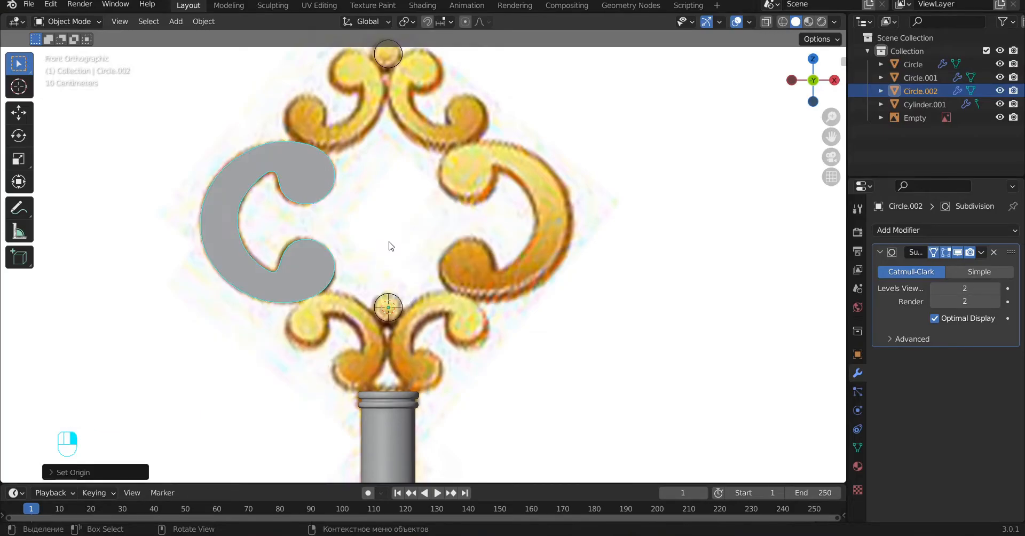
Step: Add a Mirror modifier on the X axis to the scroll and apply its location, rotation and scale
click(912, 230)
click(764, 383)
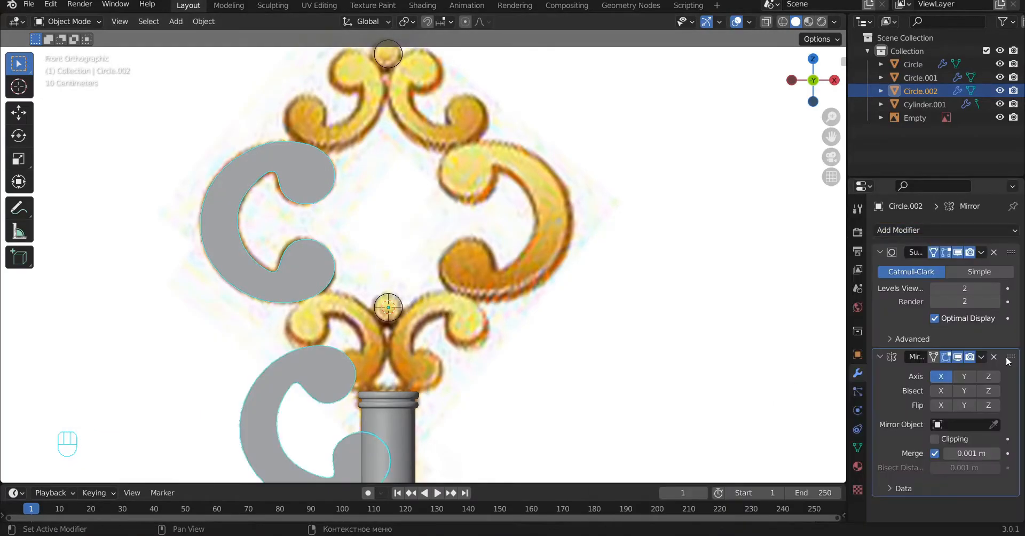
key(ctrl+a)
click(259, 183)
key(ctrl+a)
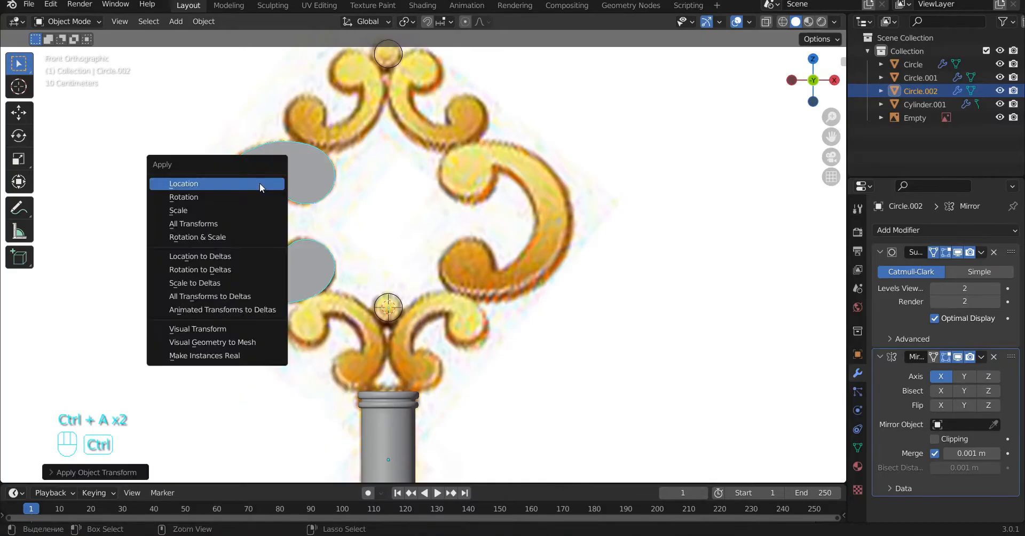
click(246, 195)
key(ctrl+a)
click(192, 210)
alt+shift+drag(497, 268, 487, 317)
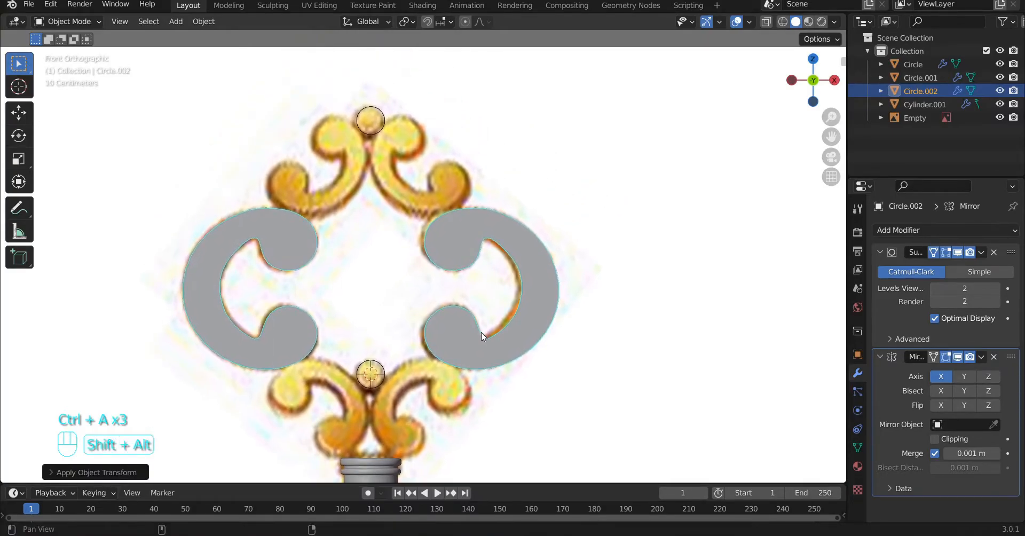
Step: Add a six-sided mesh circle at the 3D cursor in the front view
alt+middle_drag(476, 240, 402, 351)
key(KP_1)
scroll(451, 237, up, 2)
alt+shift+middle_drag(451, 237, 446, 132)
scroll(444, 139, down, 7)
key(shift+a)
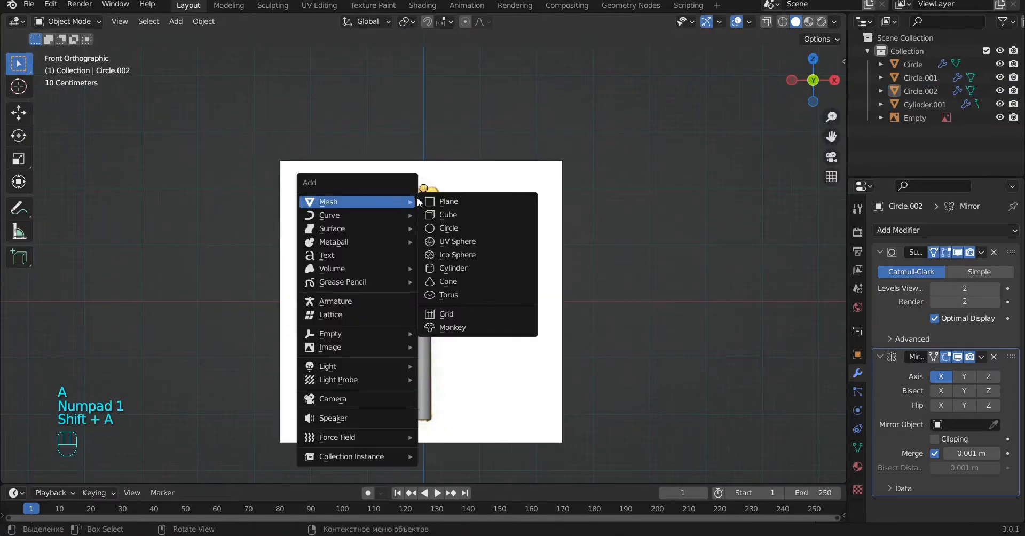
click(454, 228)
scroll(471, 280, up, 8)
scroll(498, 269, down, 2)
Step: Rotate the new circle 90 degrees about the X axis
key(r)
key(x)
key(KP_9)
key(KP_0)
key(Return)
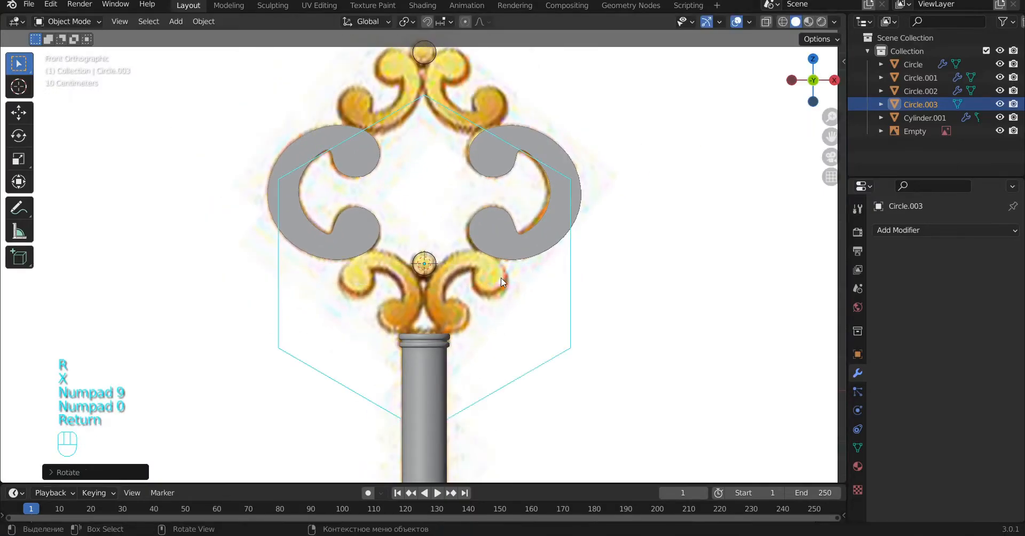
Step: In Edit Mode, scale the circle down and move it over the lower ball of the small left scroll above the shaft
key(Tab)
key(s)
click(460, 243)
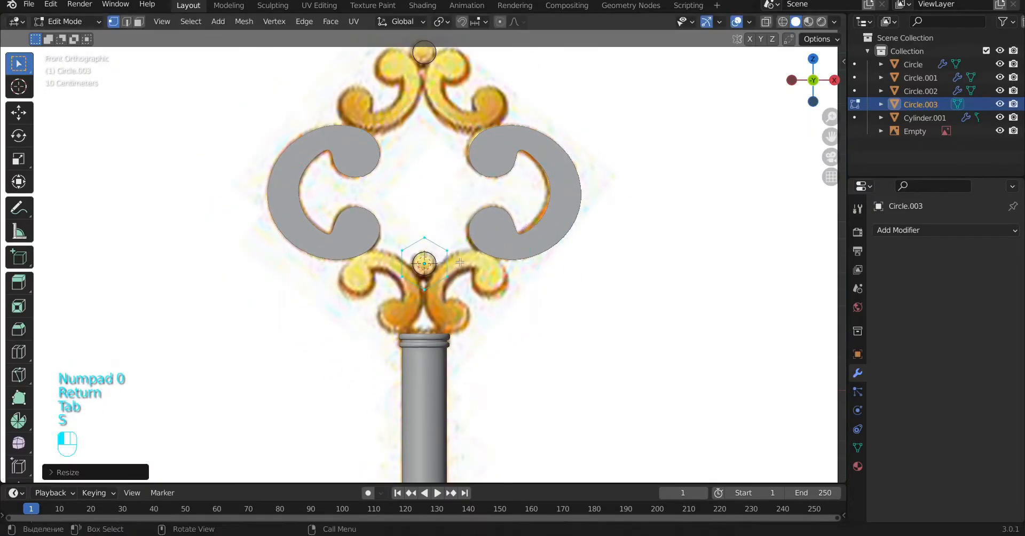
scroll(427, 251, up, 3)
key(g)
click(404, 360)
key(s)
click(483, 335)
key(g)
click(426, 360)
Step: Rotate the hexagonal outline and nudge it to fit the small scroll's lower ball
scroll(426, 361, up, 2)
key(r)
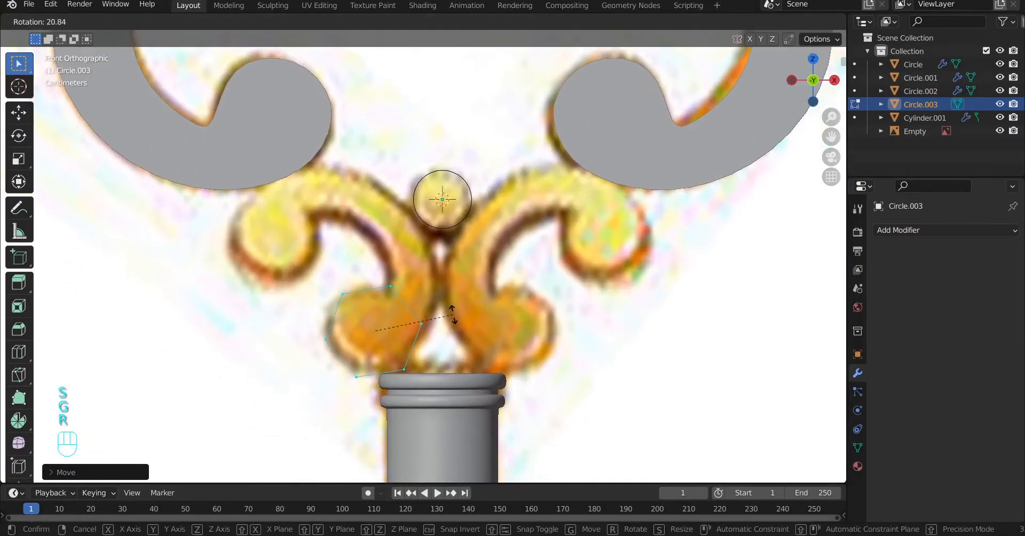
click(441, 317)
key(r)
click(414, 335)
key(g)
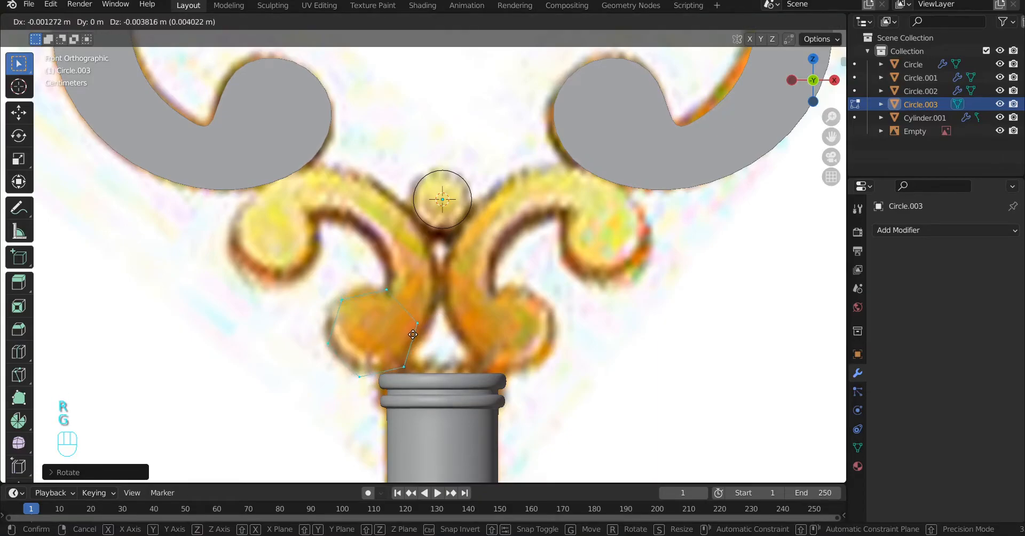
click(411, 334)
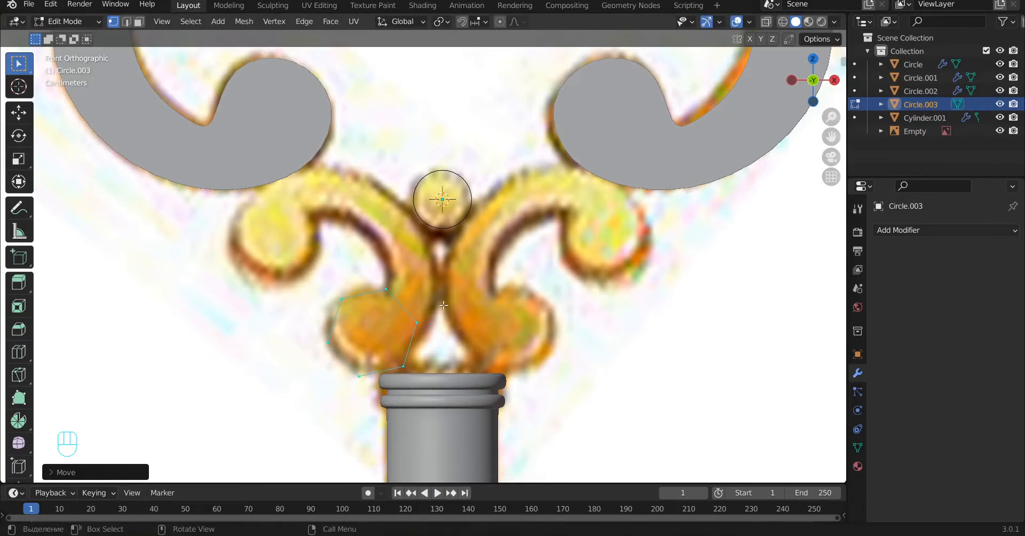
Step: Duplicate the hexagonal outline over the left scroll's upper ball, rotating and nudging the copy to fit the reference
key(shift+d)
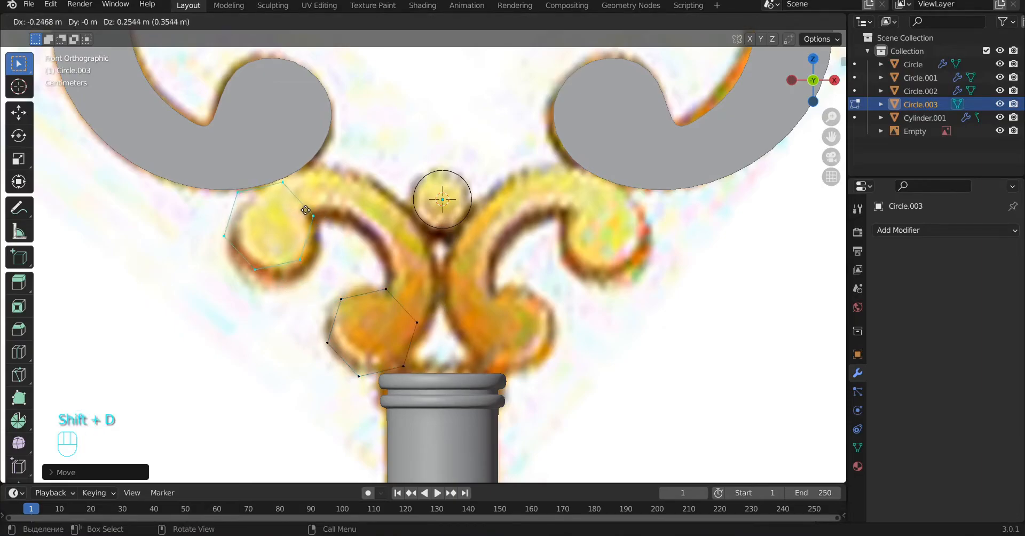
click(307, 210)
key(r)
click(293, 273)
key(g)
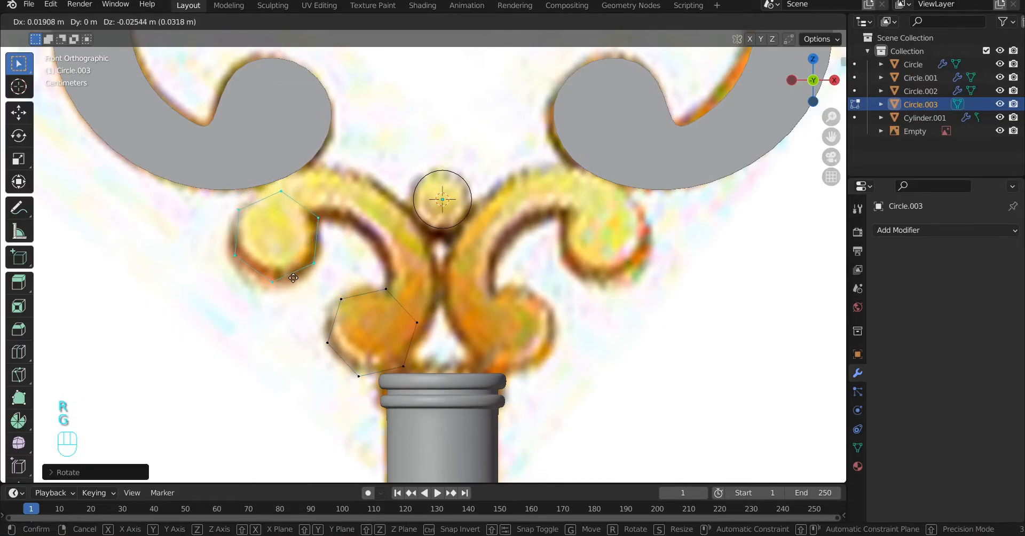
click(290, 276)
Step: Move the lower outline's two inner vertices to the points where the scroll's curved band meets the lower ball
click(387, 289)
key(g)
click(426, 328)
click(386, 290)
key(g)
click(387, 295)
Step: Extrude the lower outline's inner edge along the band, fit the new section's vertices to the reference, and switch to wireframe shading
shift+click(426, 327)
key(e)
click(435, 298)
click(433, 307)
key(g)
click(443, 271)
click(392, 271)
key(g)
click(389, 278)
key(z)
key(z)
Step: Extrude two more sections around the band's bend, placing their outer vertices on the scroll's outer contour
shift+click(442, 272)
shift+middle_drag(442, 272, 447, 299)
key(e)
click(439, 274)
key(g)
click(425, 247)
key(e)
click(410, 226)
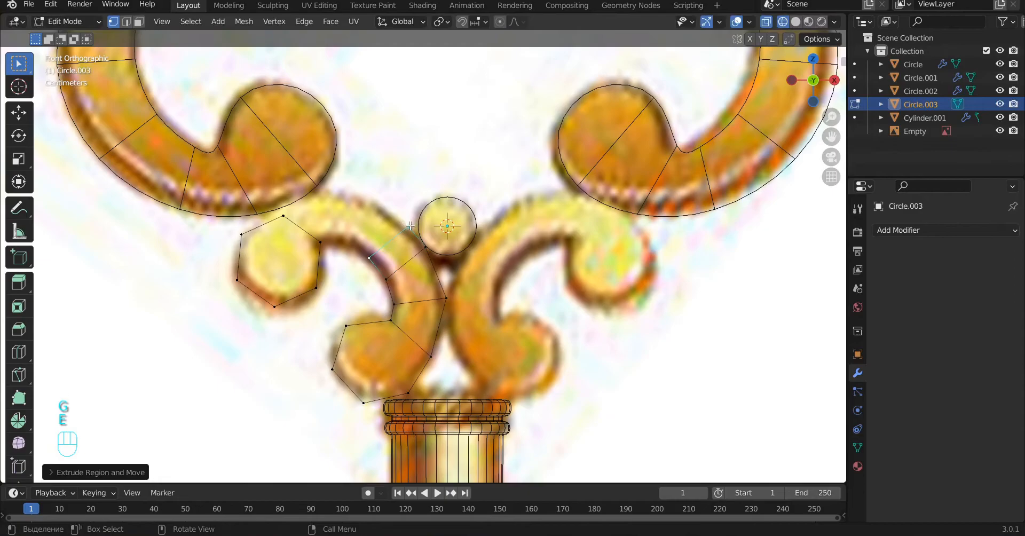
key(g)
click(376, 205)
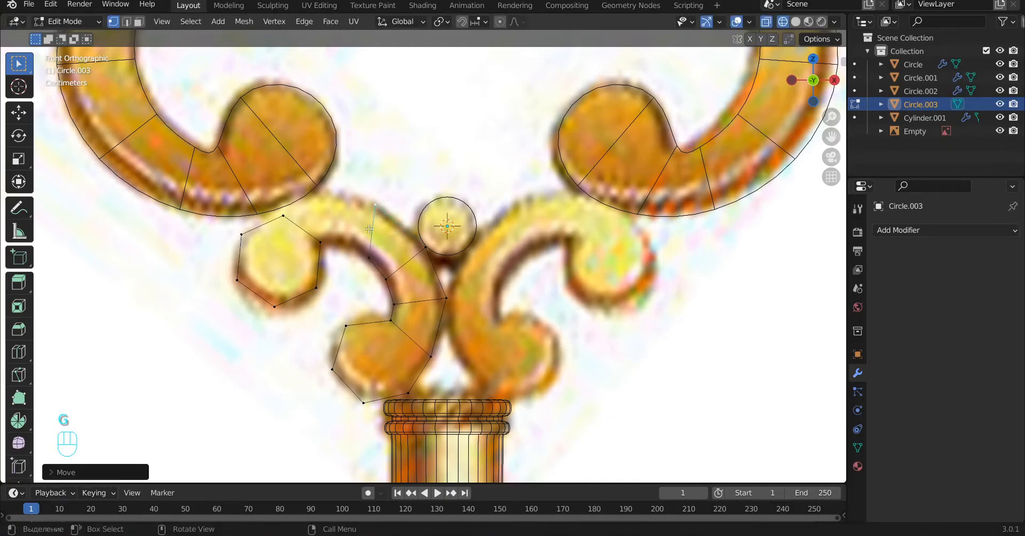
Step: Extrude one more band section toward the upper ball and move its outer vertex onto the scroll's top edge
shift+click(372, 258)
key(e)
click(344, 215)
click(348, 192)
key(g)
click(319, 195)
Step: Adjust the upper outline's vertices facing the band and fill a face joining the band's end to that outline
click(322, 243)
key(g)
click(321, 249)
click(283, 214)
key(g)
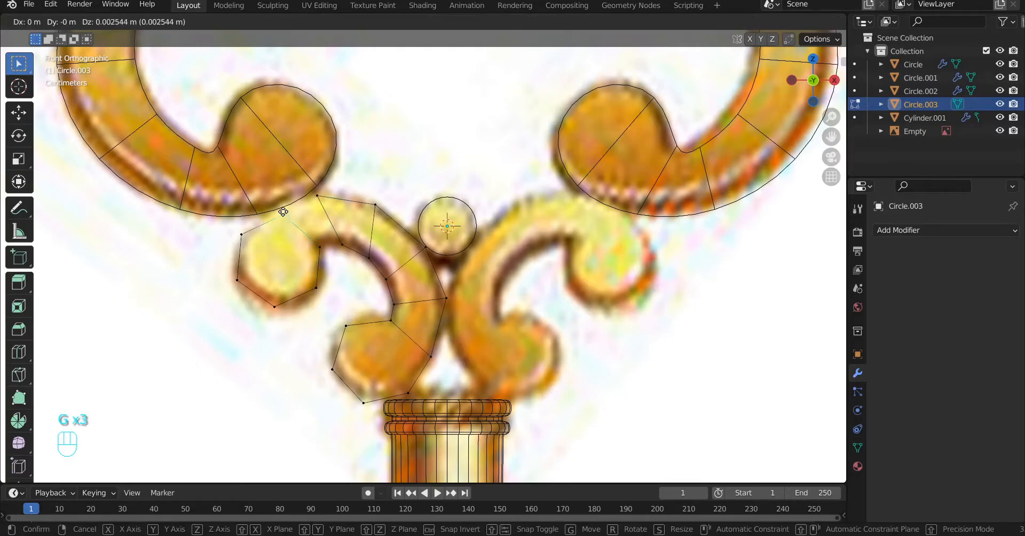
click(280, 207)
shift+click(318, 196)
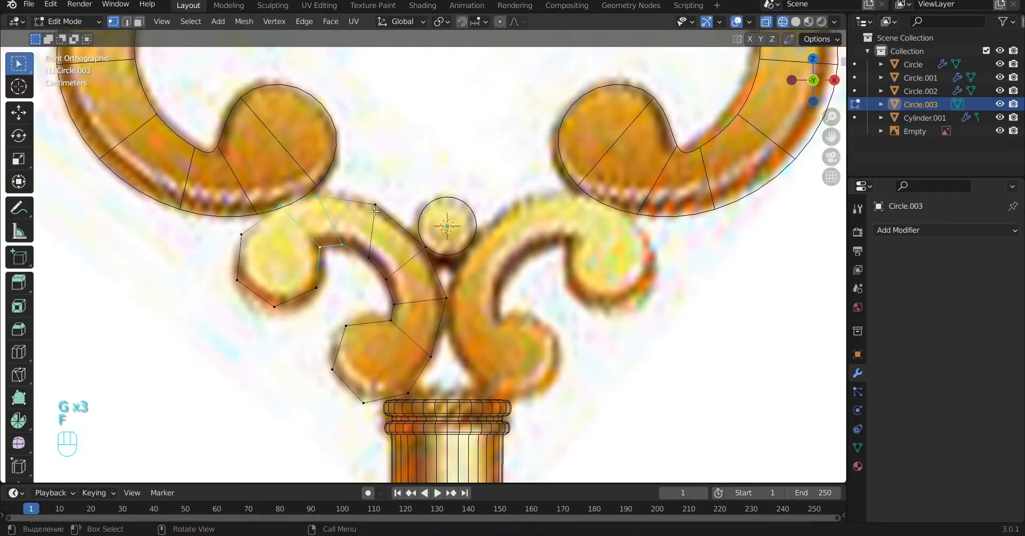
Step: Shift the band's upper outer vertices to follow the scroll's curve, and return to solid shading
key(g)
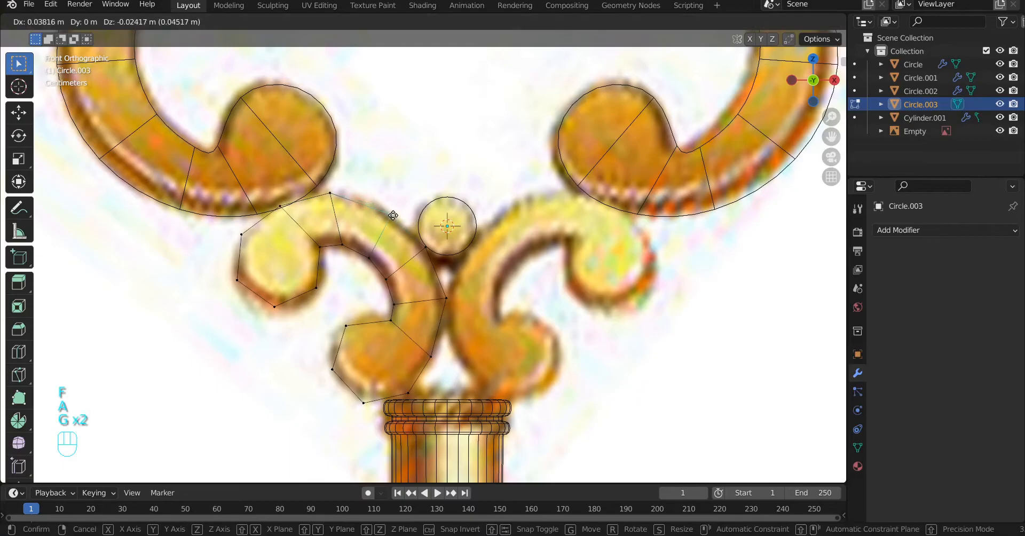
click(385, 210)
key(a)
key(Tab)
key(z)
key(Tab)
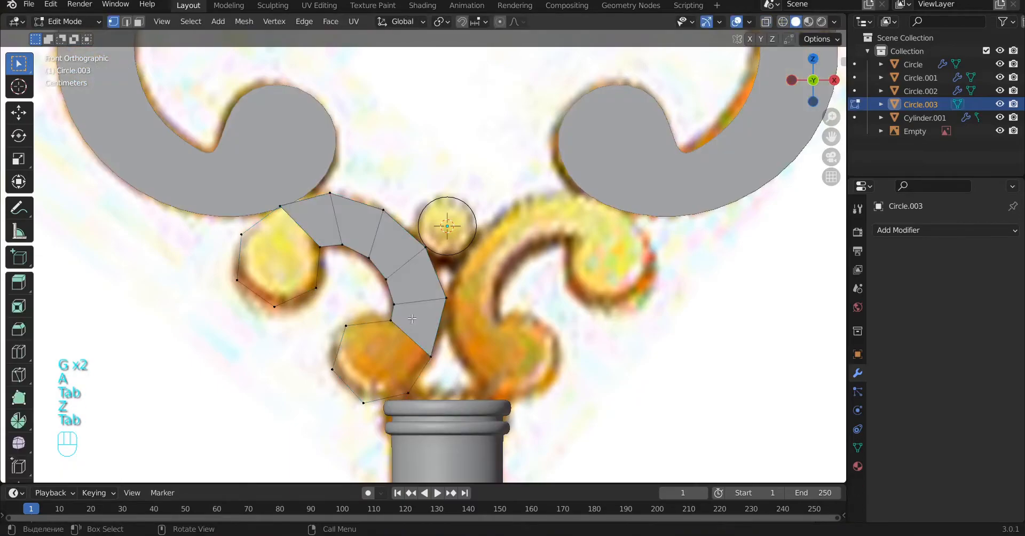
Step: Fill the lower and upper ball outlines with two faces each
key(f)
key(f)
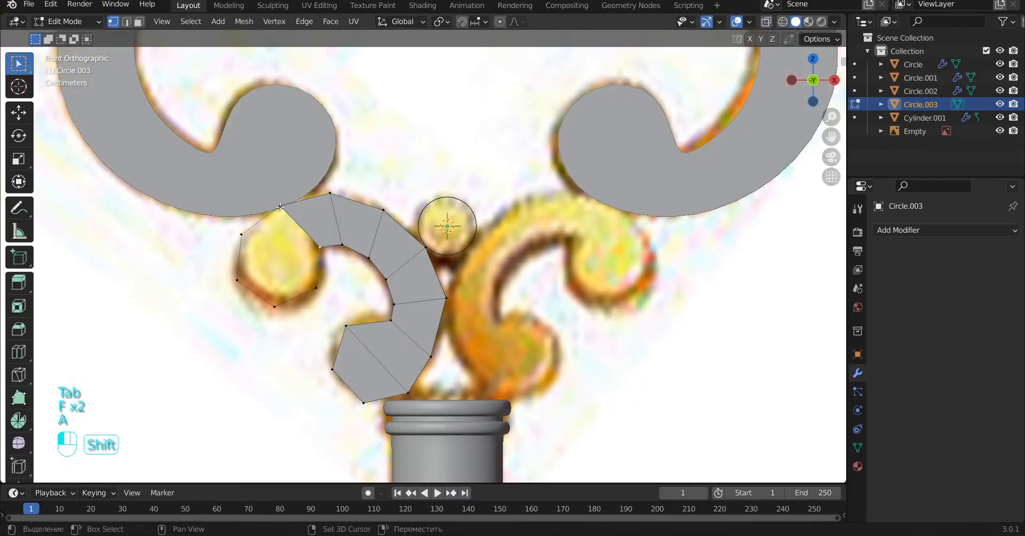
key(f)
key(f)
Step: Return to Object Mode and add a Subdivision Surface modifier to the left scroll
key(a)
key(Tab)
click(940, 235)
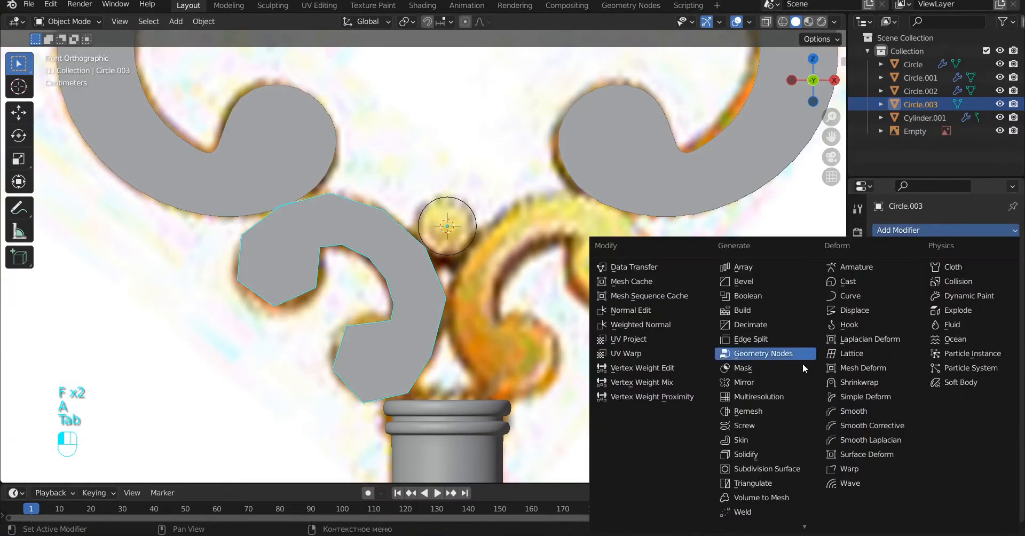
click(758, 469)
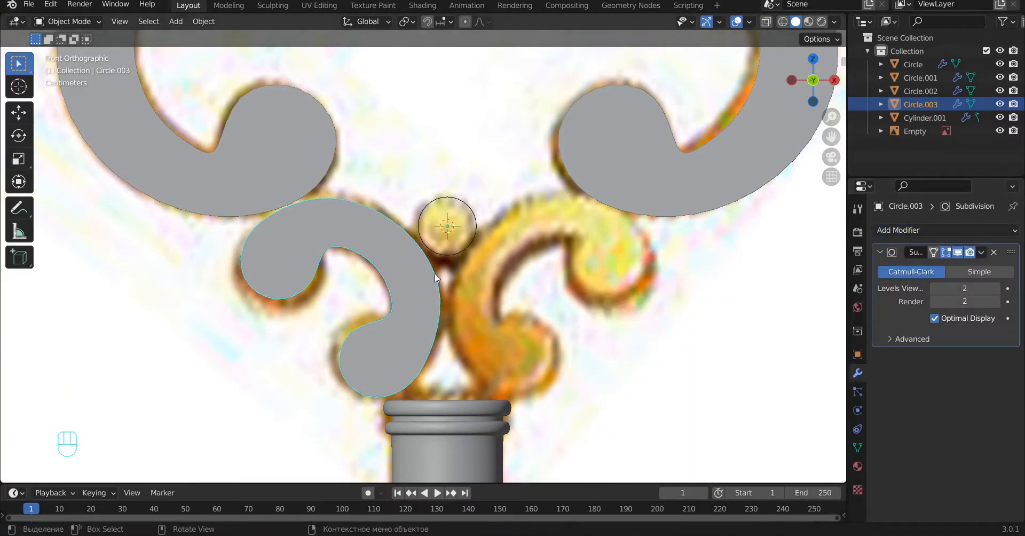
Step: In wireframe Edit Mode, move the upper ball's rim vertices outward so the smoothed outline matches the reference
key(Tab)
scroll(296, 267, up, 1)
key(z)
click(289, 292)
key(g)
click(293, 300)
click(247, 311)
key(g)
click(247, 321)
click(207, 282)
key(g)
click(194, 284)
click(209, 231)
key(g)
click(206, 228)
click(254, 197)
key(g)
click(253, 196)
Step: Move the vertices along the band's outer edge so the smoothed curve follows the reference contour
click(311, 183)
key(g)
click(310, 179)
click(373, 206)
key(g)
click(375, 204)
click(422, 247)
key(g)
click(424, 248)
click(443, 308)
key(g)
click(446, 308)
Step: Move the lower ball's outer rim vertices outward to match the ball's contour in the reference
click(431, 372)
key(g)
click(436, 374)
click(400, 416)
key(g)
click(398, 416)
click(322, 390)
key(g)
Step: Adjust the inner corner vertices where the band joins the lower ball to fit the reference
click(376, 330)
key(g)
click(381, 333)
click(385, 311)
key(g)
click(388, 312)
key(g)
click(389, 307)
click(381, 331)
key(g)
click(378, 329)
Step: Refine the upper and bottom rim vertices of the lower ball to round its contour
click(335, 342)
key(g)
click(336, 340)
click(354, 421)
key(g)
click(350, 424)
Step: Move the vertices along the band's inner edge so the smoothed curve follows the reference
click(392, 309)
key(g)
click(394, 309)
click(378, 276)
key(g)
click(380, 270)
click(357, 259)
key(g)
click(357, 251)
click(326, 243)
key(g)
click(326, 239)
Step: Fit the upper ball's two inner-side vertices to the reference, and return to Object Mode in solid shading
key(g)
click(303, 252)
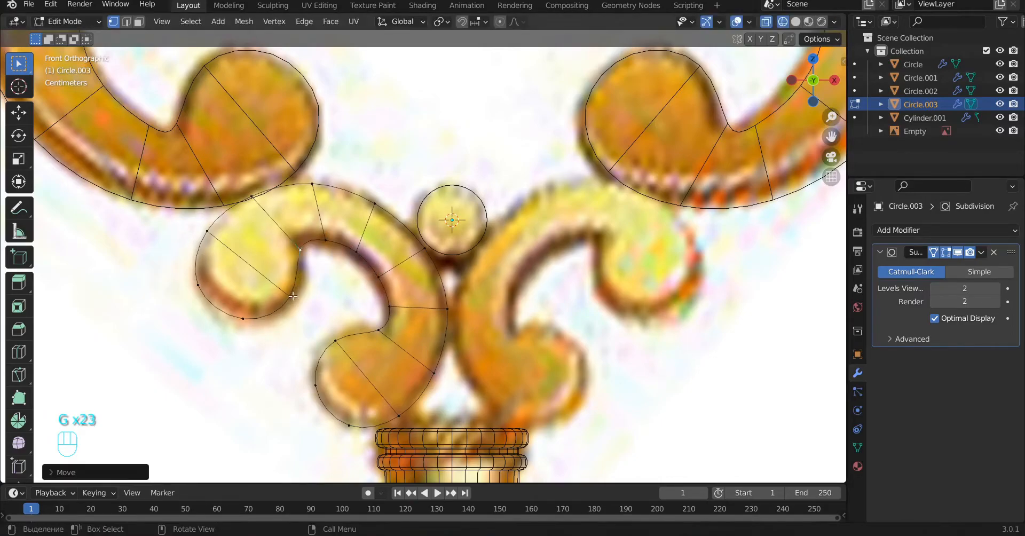
click(292, 297)
key(g)
click(301, 299)
key(a)
key(z)
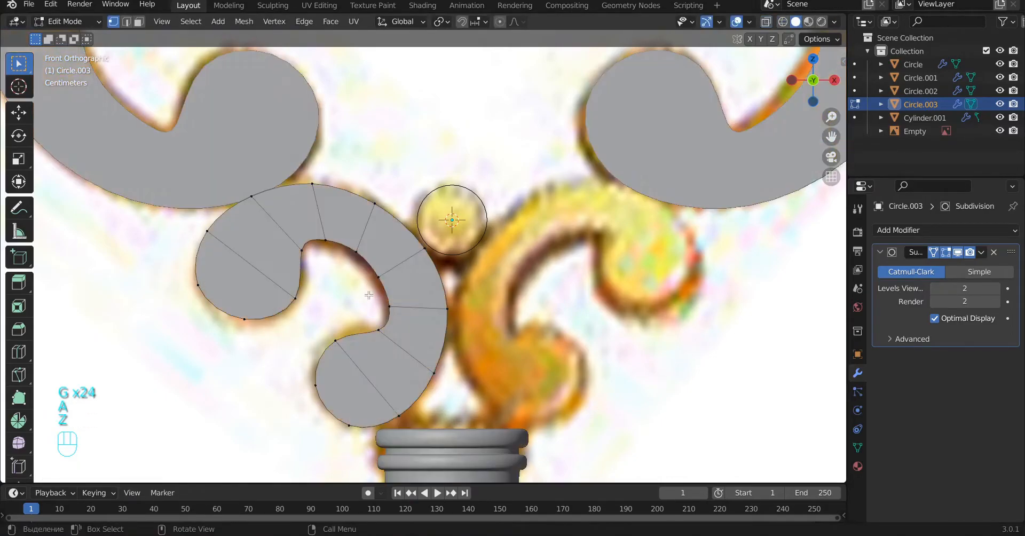
key(Tab)
key(a)
Step: Add a Mirror modifier on the X axis to the left scroll
click(416, 274)
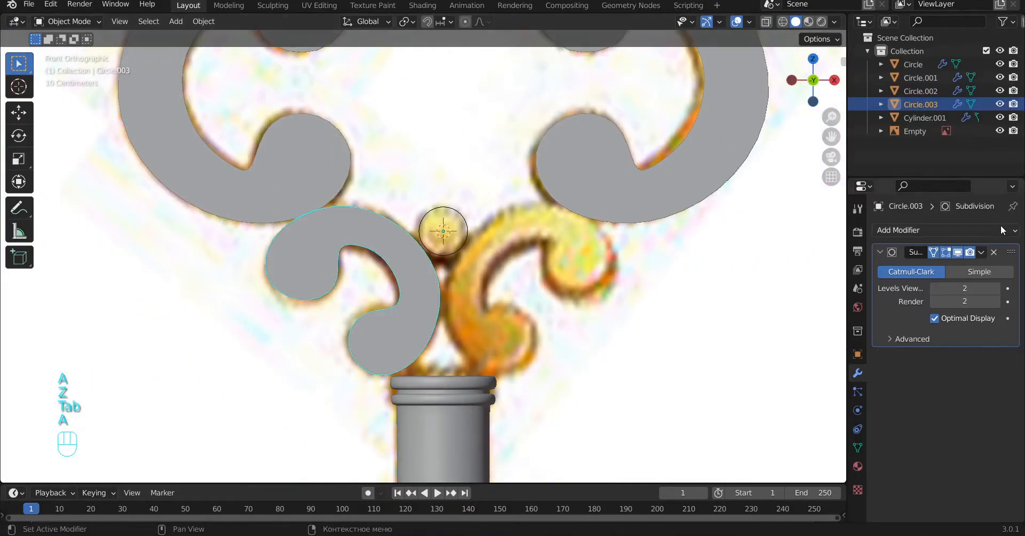
click(927, 234)
click(744, 383)
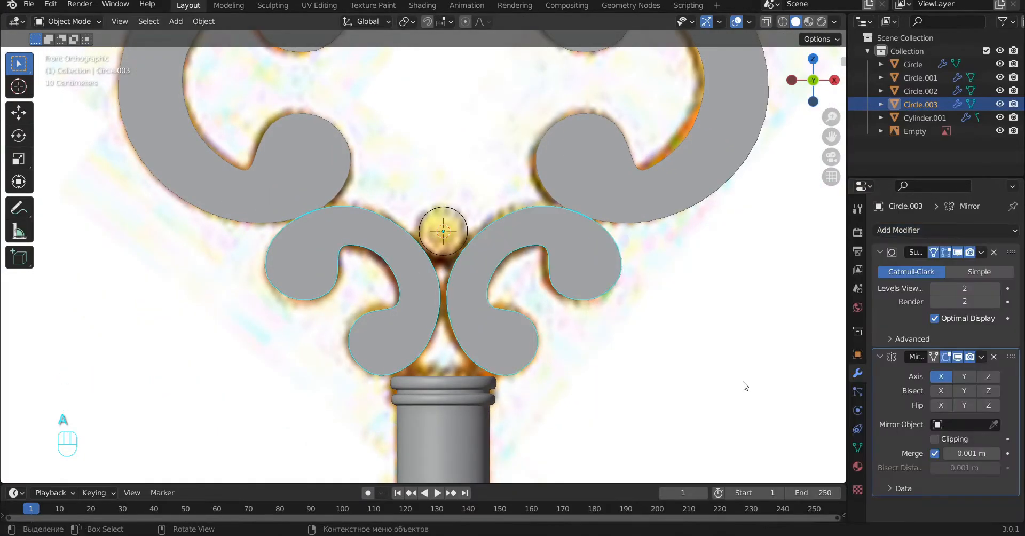
Step: Try mirroring the scroll on the Y axis as well, and switch that axis off again
scroll(710, 339, down, 7)
scroll(511, 248, up, 5)
scroll(510, 248, down, 3)
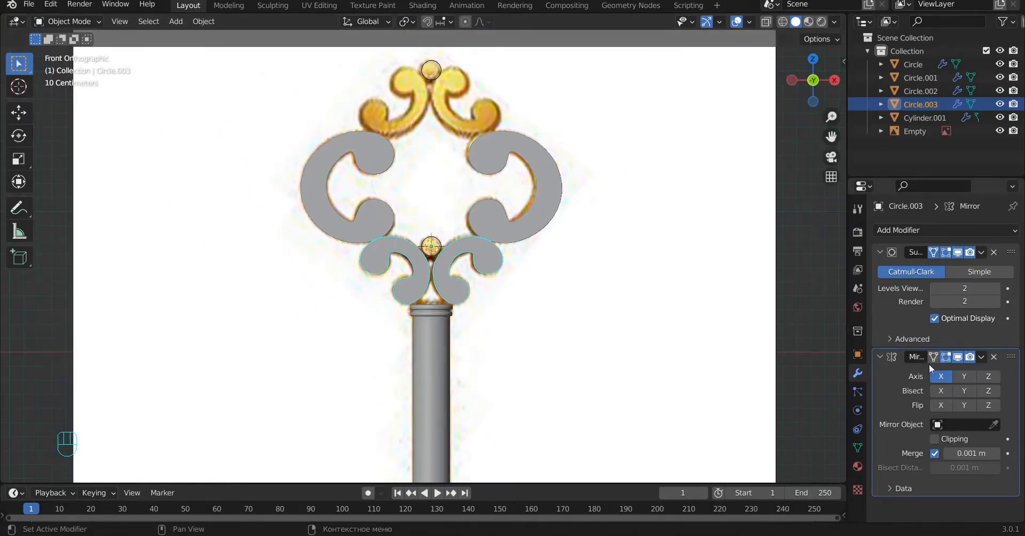
click(964, 377)
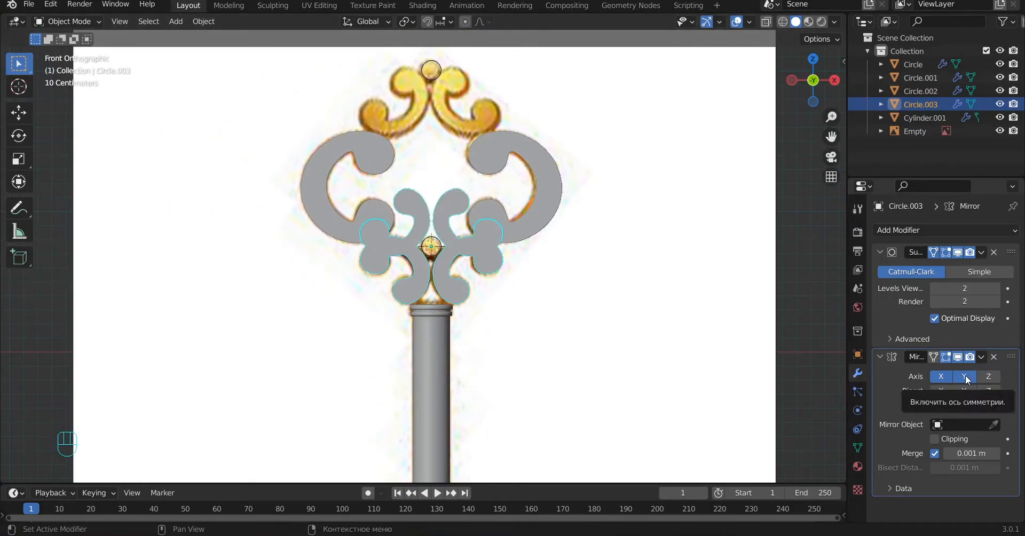
click(963, 377)
Step: Duplicate the mirrored scroll pair and move the copy up along the Z axis to the scrolls at the key's top
scroll(553, 251, up, 4)
shift+middle_drag(499, 260, 482, 375)
key(alt+a)
click(494, 298)
scroll(505, 295, down, 4)
key(shift+d)
key(g)
key(z)
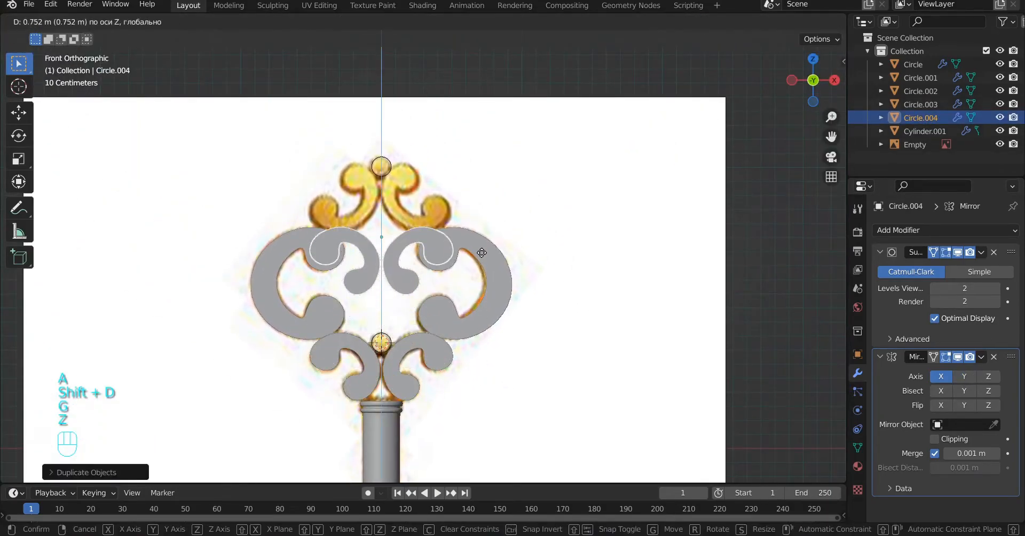
click(476, 192)
Step: Rotate the copied top scroll's whole mesh in Edit Mode and move it onto the reference's uppermost scroll
key(Tab)
key(a)
scroll(382, 192, up, 3)
key(r)
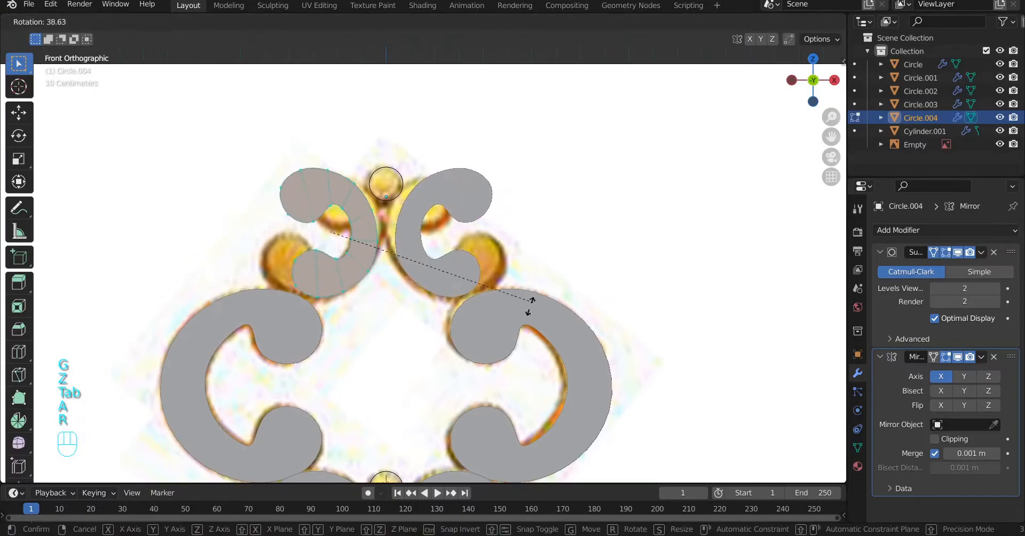
click(367, 264)
key(g)
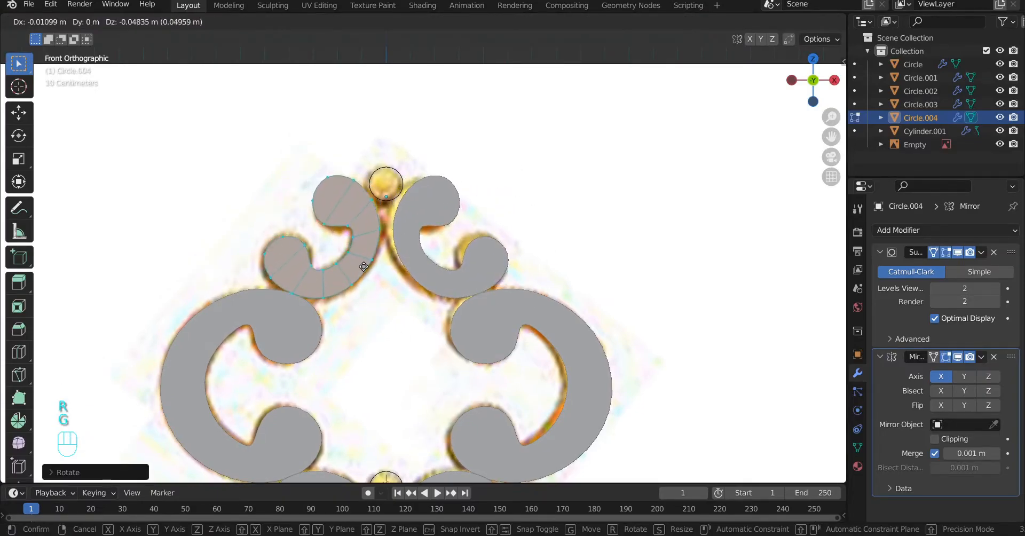
click(363, 265)
Step: Fine-tune the top scroll's rotation and position so its mirrored halves meet on the centreline, and return to Object Mode
key(r)
click(378, 189)
key(g)
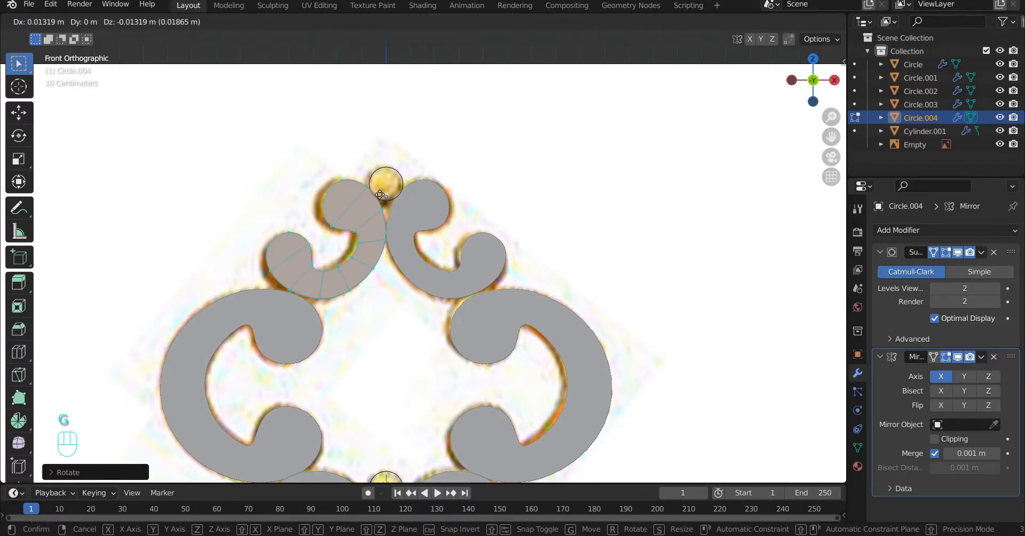
click(378, 195)
scroll(393, 296, up, 5)
key(g)
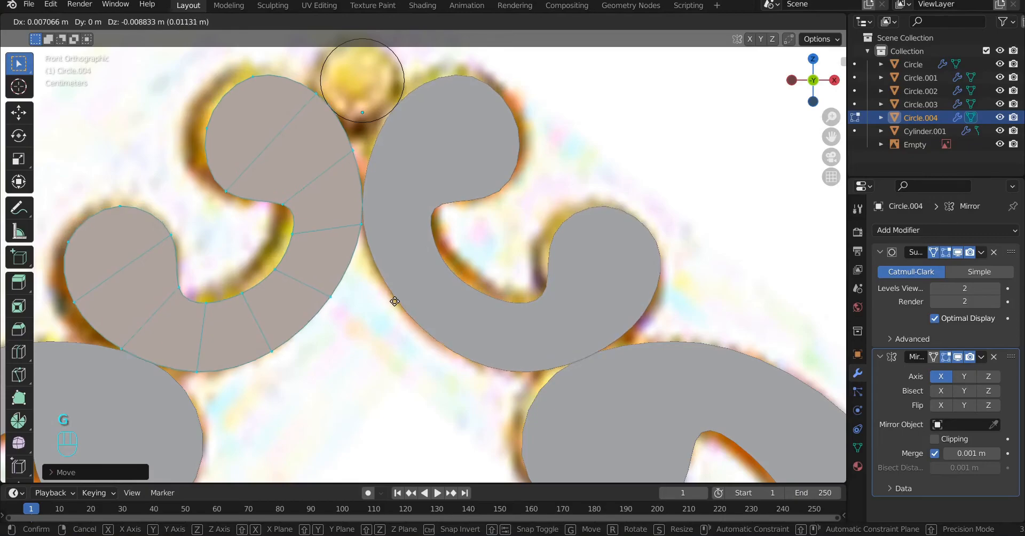
click(394, 300)
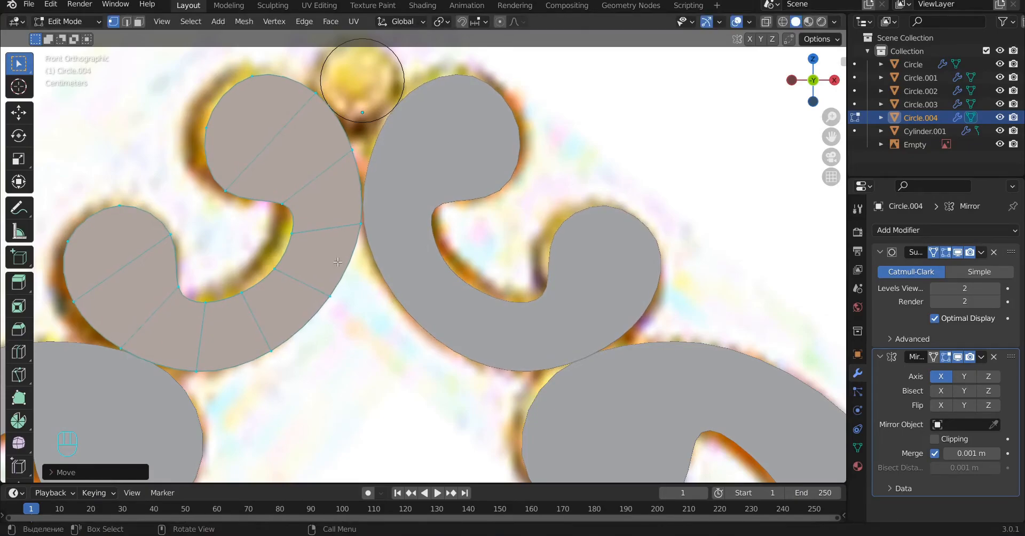
key(a)
key(Tab)
Step: Rotate and shift the lower scroll's mesh so its mirrored halves meet beneath the lower ball, and return to Object Mode
scroll(337, 262, down, 6)
scroll(389, 336, up, 5)
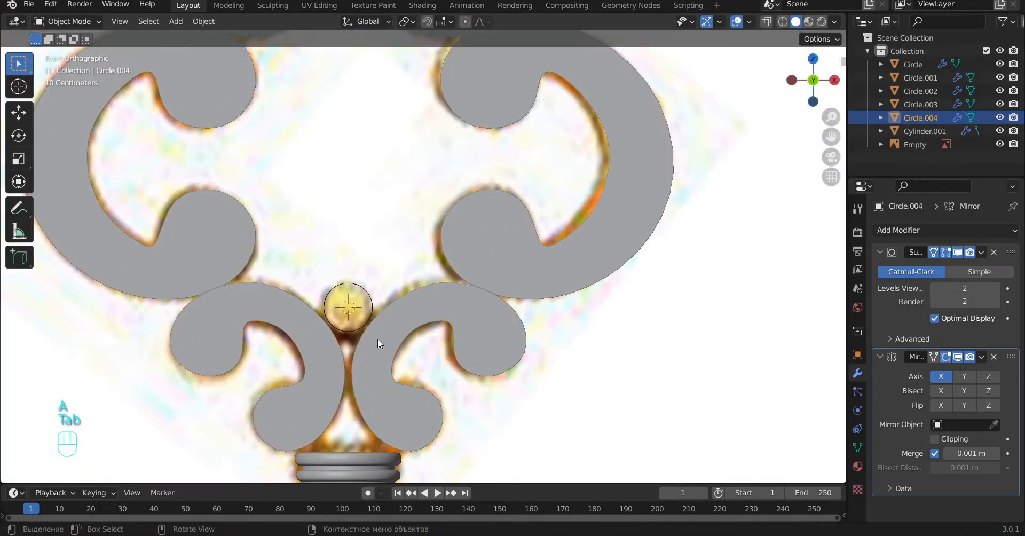
click(334, 359)
key(Tab)
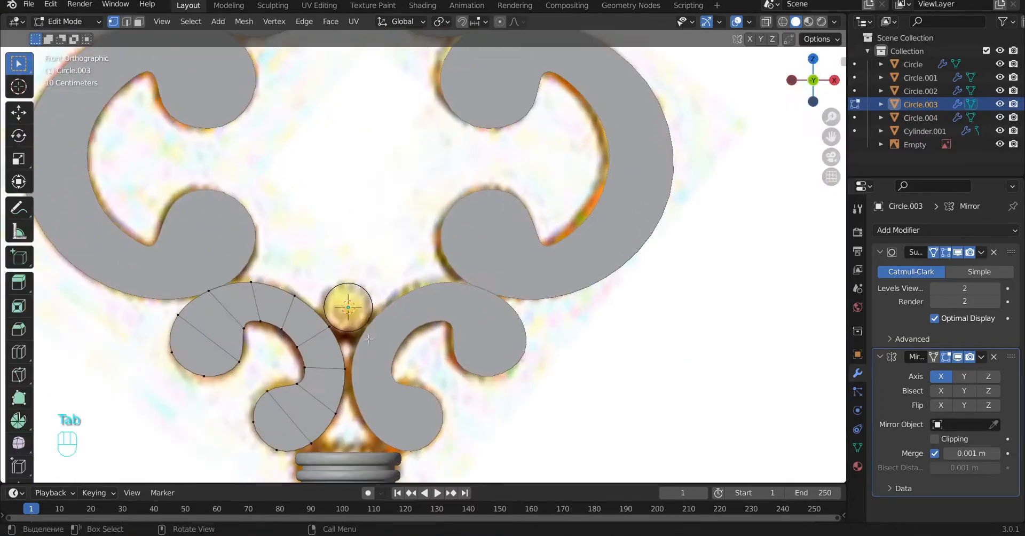
key(l)
scroll(341, 371, up, 1)
alt+shift+drag(341, 370, 445, 279)
key(r)
click(476, 374)
key(g)
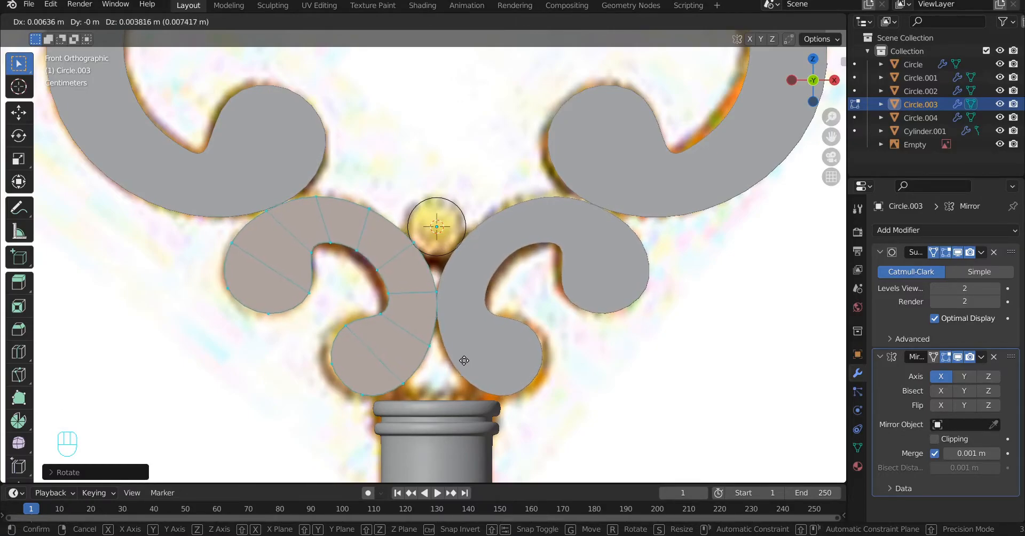
click(464, 360)
key(a)
key(Tab)
scroll(477, 223, up, 2)
key(a)
Step: Move the vertices of the collar at the shaft's top slightly up along Z to meet the lower scrolls
scroll(477, 223, down, 5)
alt+shift+middle_drag(517, 148, 486, 188)
alt+shift+middle_drag(441, 405, 449, 289)
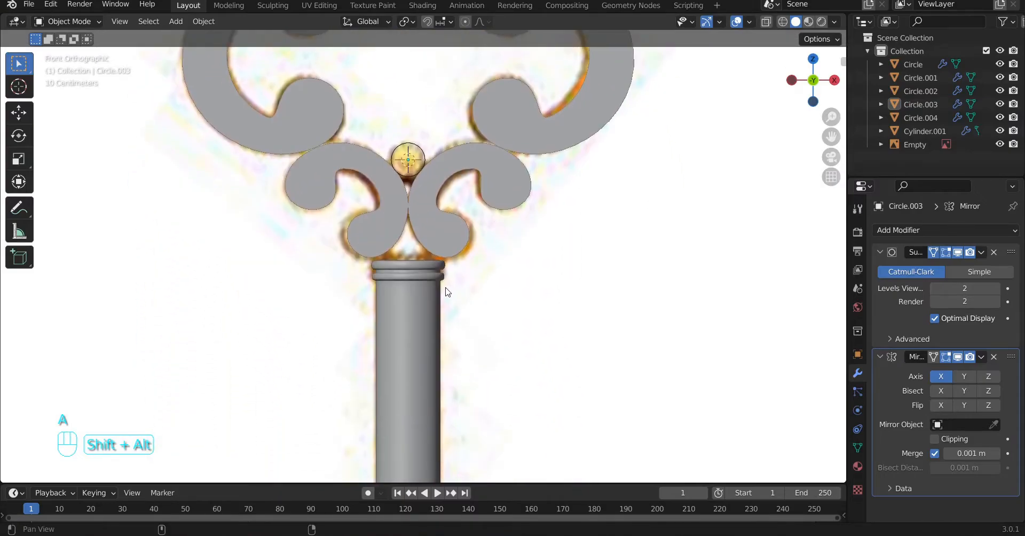
click(419, 296)
key(Tab)
scroll(427, 300, up, 4)
key(z)
key(b)
drag(511, 369, 298, 248)
scroll(320, 250, up, 3)
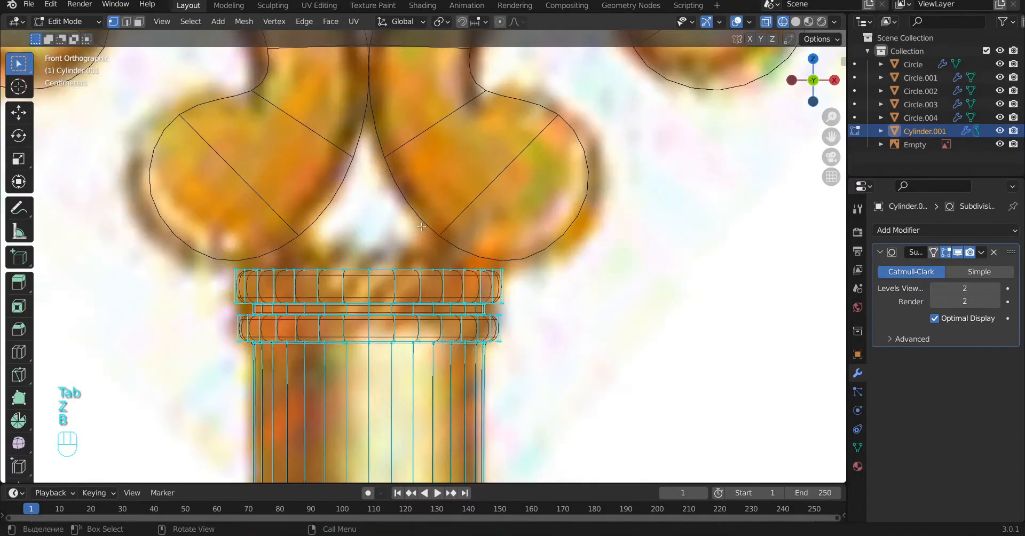
shift+middle_drag(478, 277, 483, 286)
key(g)
key(z)
click(486, 271)
key(a)
key(z)
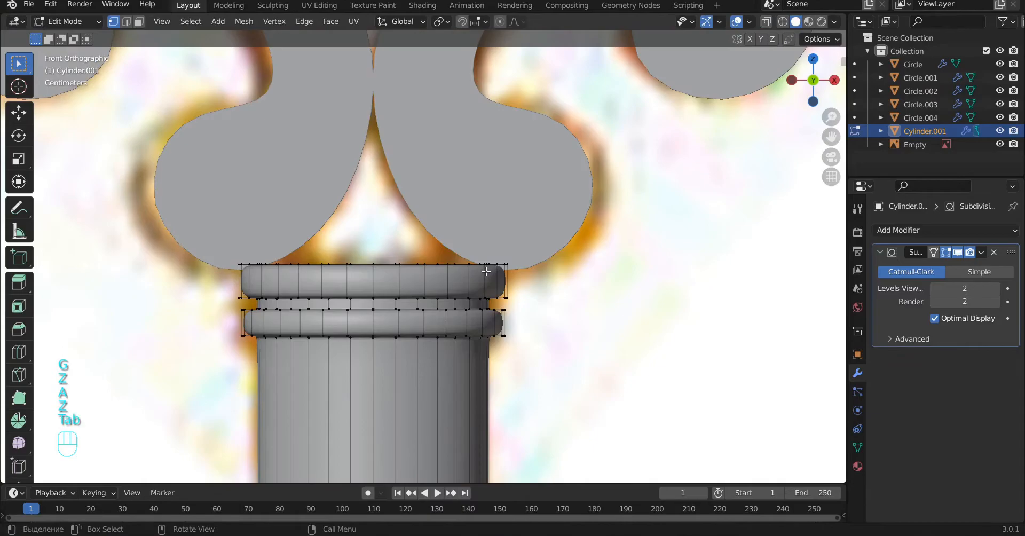
key(Tab)
key(a)
Step: Select all the handle's scroll pairs together with the upper and lower balls
scroll(486, 274, down, 13)
mouse_move(478, 286)
alt+middle_down()
mouse_move(687, 307)
mouse_move(516, 313)
alt+middle_up()
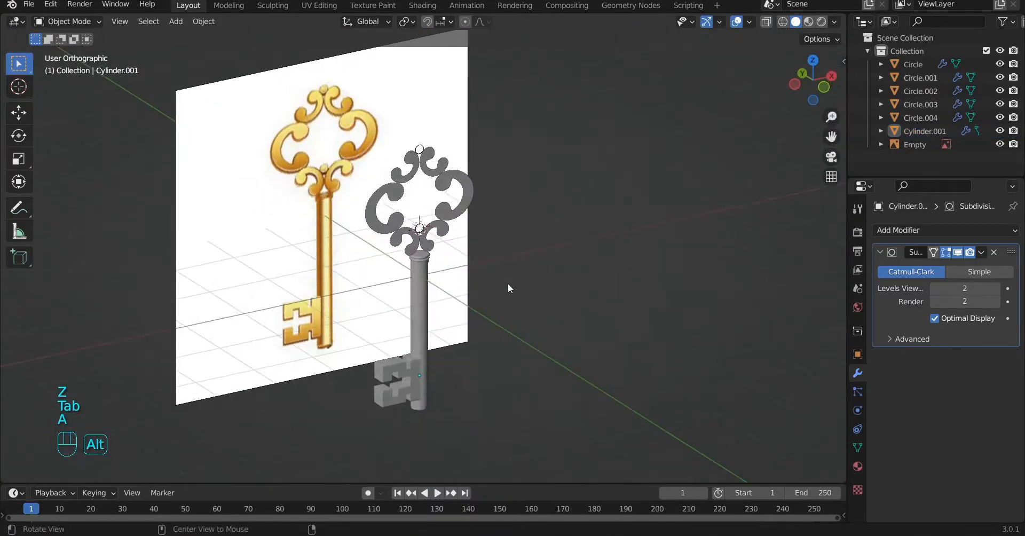
scroll(515, 299, up, 4)
click(507, 100)
alt+shift+middle_drag(510, 114, 567, 253)
alt+middle_drag(603, 393, 571, 371)
click(530, 353)
alt+middle_drag(500, 380, 556, 393)
shift+click(446, 261)
shift+click(470, 184)
shift+click(470, 176)
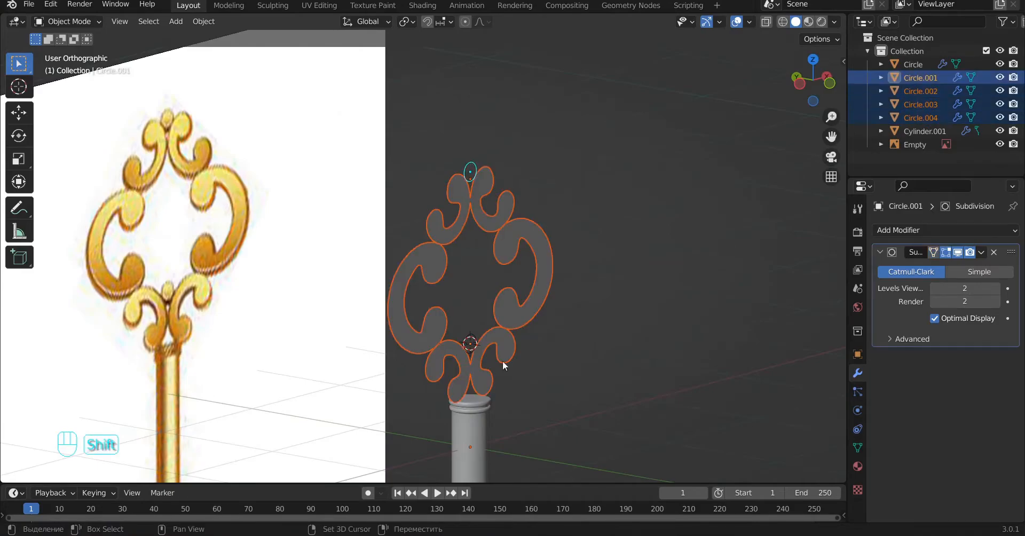
shift+click(472, 336)
Step: Move the selected handle pieces about 0.154 m along the Y axis to the shaft collar's outer edge
key(KP_3)
key(alt+z)
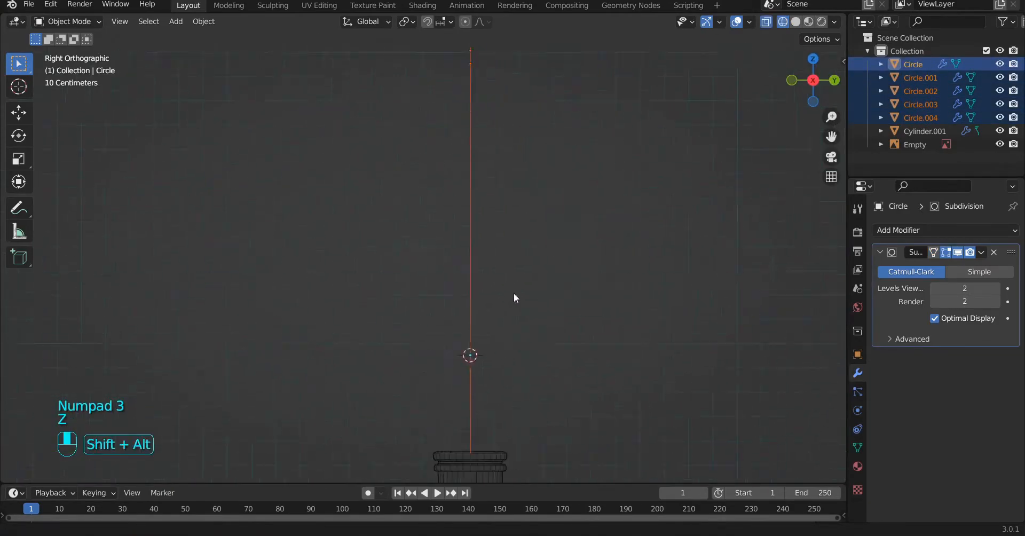
alt+middle_drag(484, 263, 524, 278)
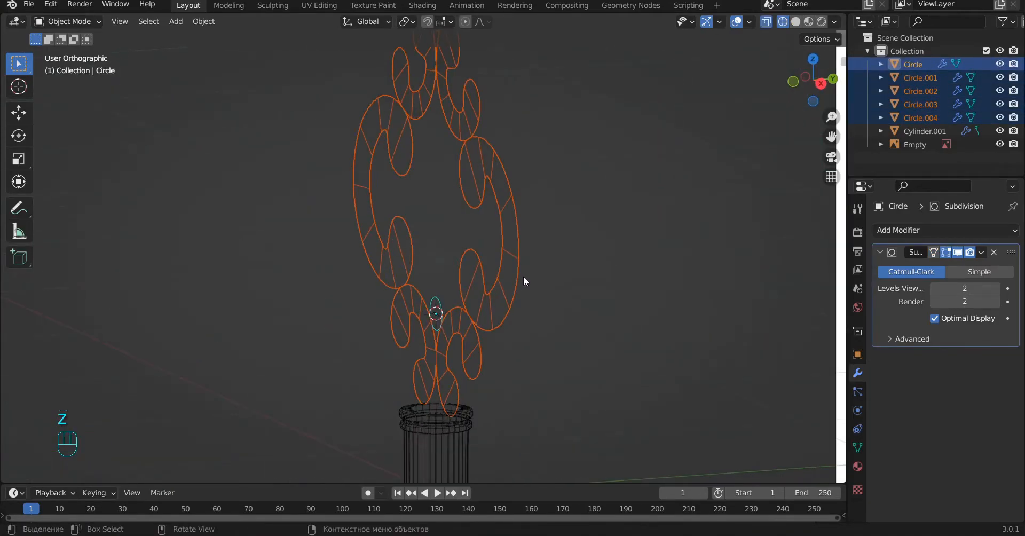
key(KP_3)
key(z)
key(z)
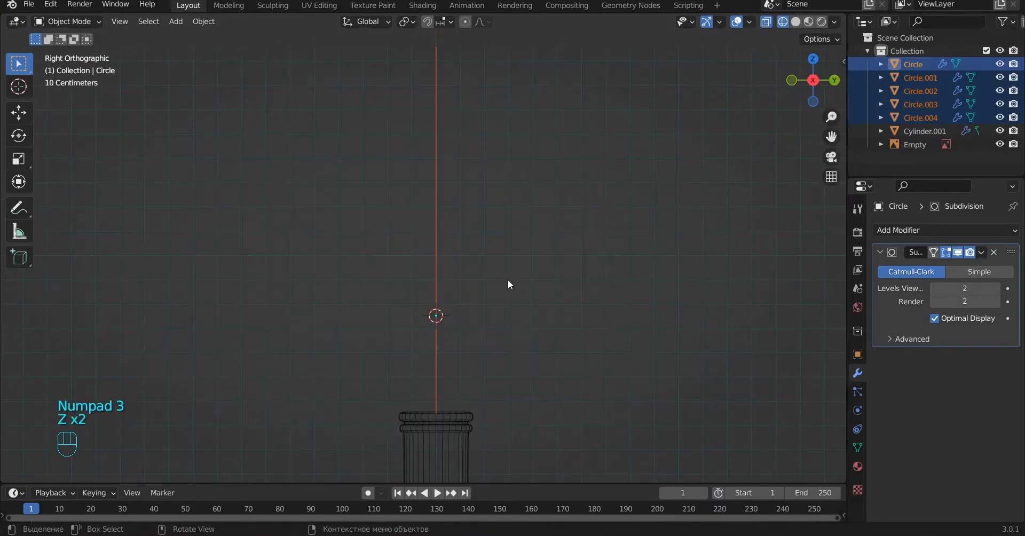
key(g)
key(y)
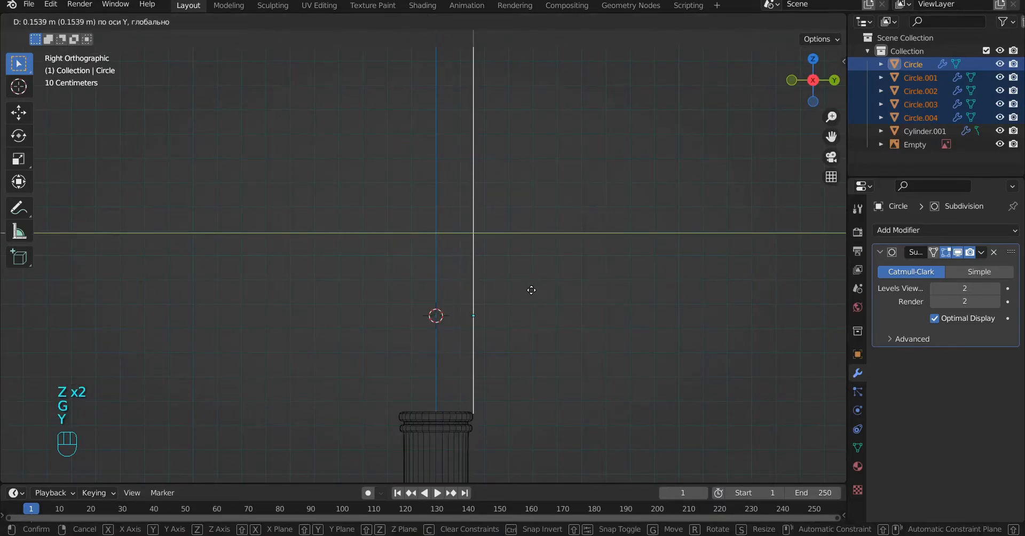
click(531, 290)
middle_drag(531, 291, 482, 326)
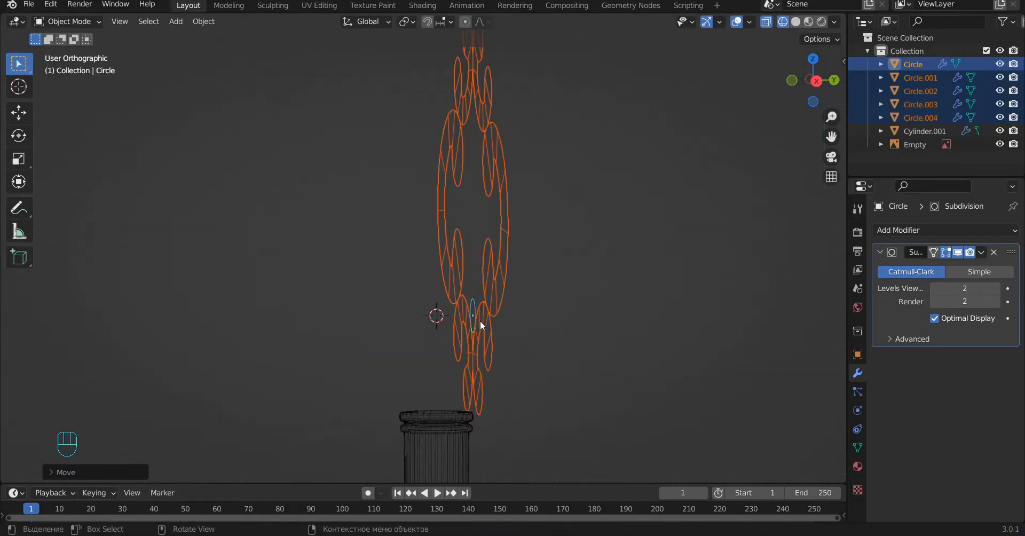
mouse_move(504, 284)
middle_down()
mouse_move(544, 252)
mouse_move(538, 273)
middle_up()
key(z)
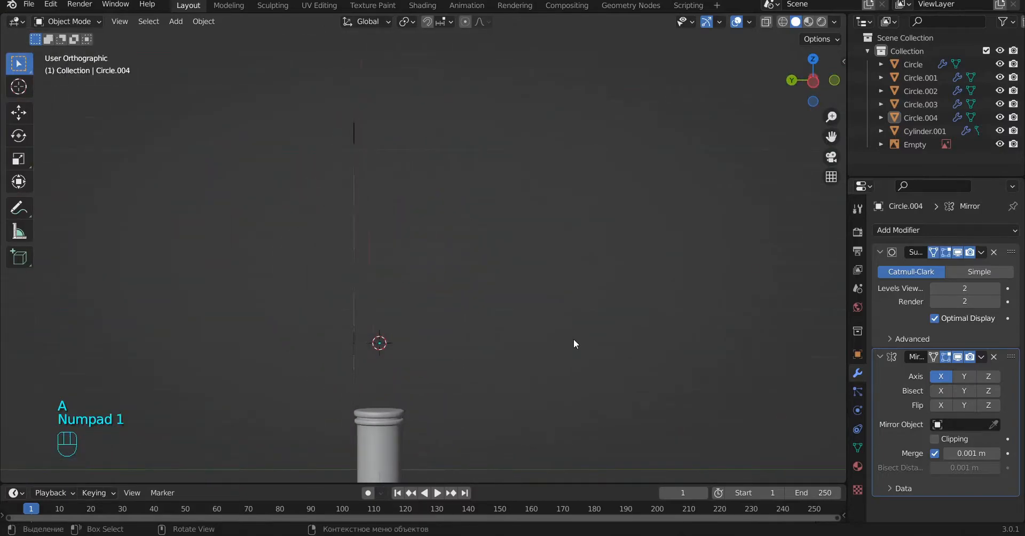
Step: Examine the lower scroll's mesh from the side in wireframe and compare its offset with the shaft collar
key(KP_3)
key(z)
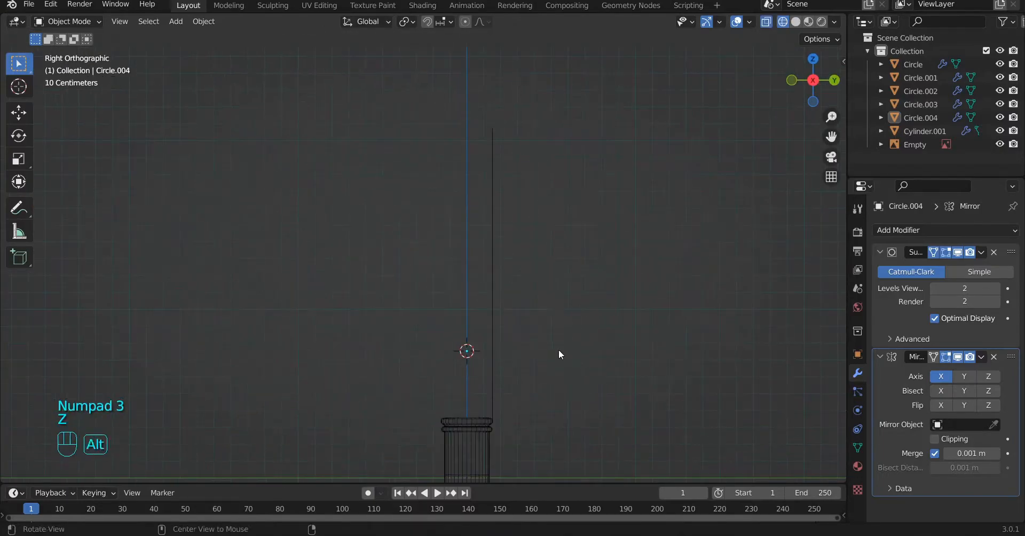
middle_drag(556, 348, 527, 369)
click(518, 368)
key(Tab)
key(a)
key(KP_3)
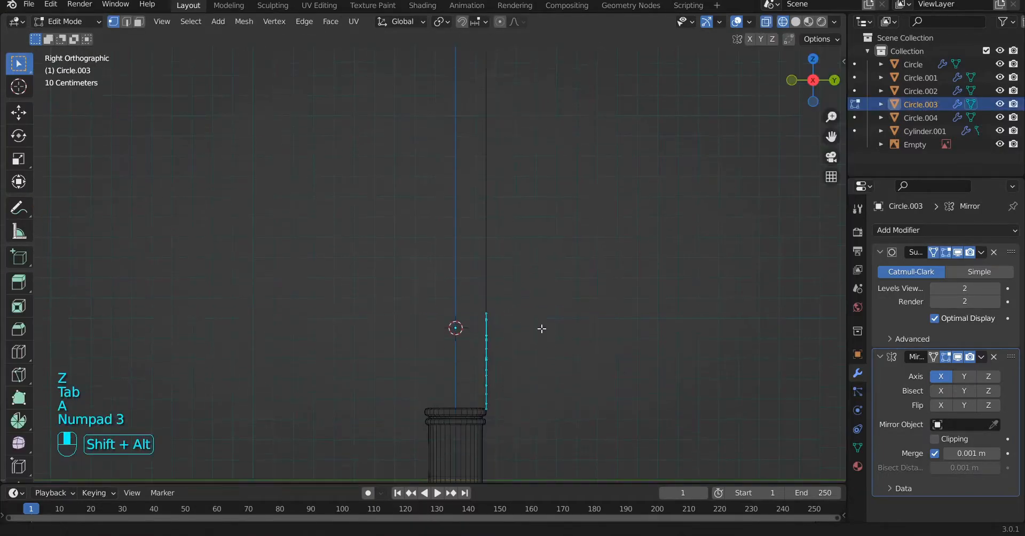
middle_drag(552, 313, 587, 334)
key(Tab)
key(z)
key(a)
Step: Apply the lower scroll pair's location, rotation and scale, and set its origin to the 3D cursor
key(ctrl+a)
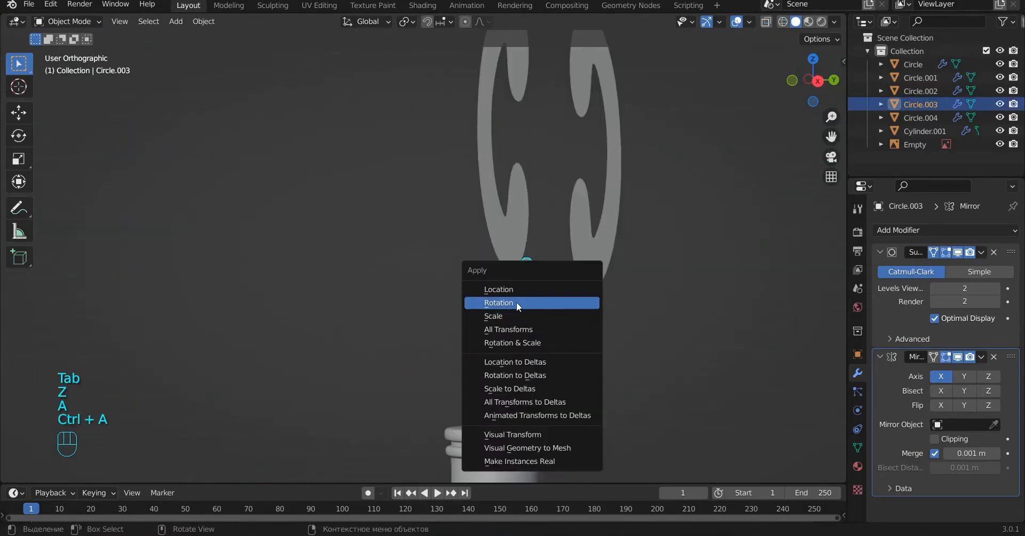
click(522, 288)
key(ctrl+a)
click(501, 303)
key(ctrl+a)
click(475, 316)
right_click(534, 320)
mouse_move(575, 293)
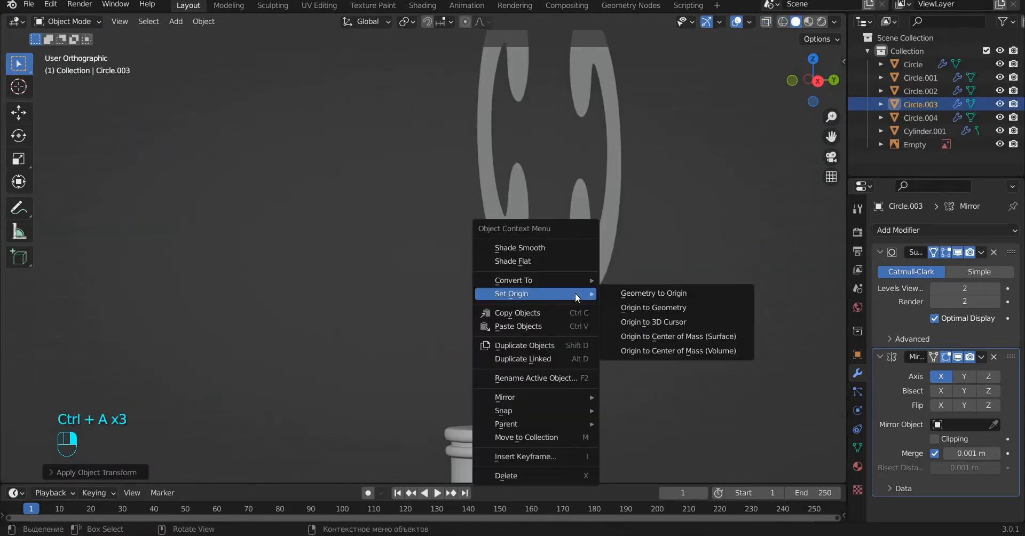
click(668, 323)
Step: Try Z-axis mirroring on the lower scroll pair, and use the Y axis in addition to X instead
click(989, 380)
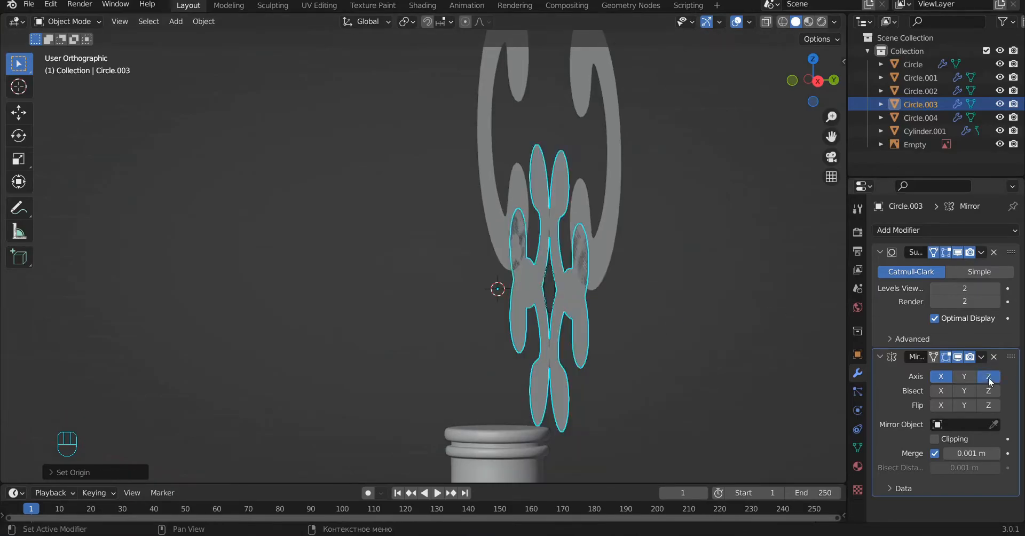
click(989, 380)
click(966, 379)
middle_drag(721, 428, 708, 425)
Step: Apply the lower ball's location, rotation and scale, and set its origin to the 3D cursor
click(555, 272)
key(ctrl+a)
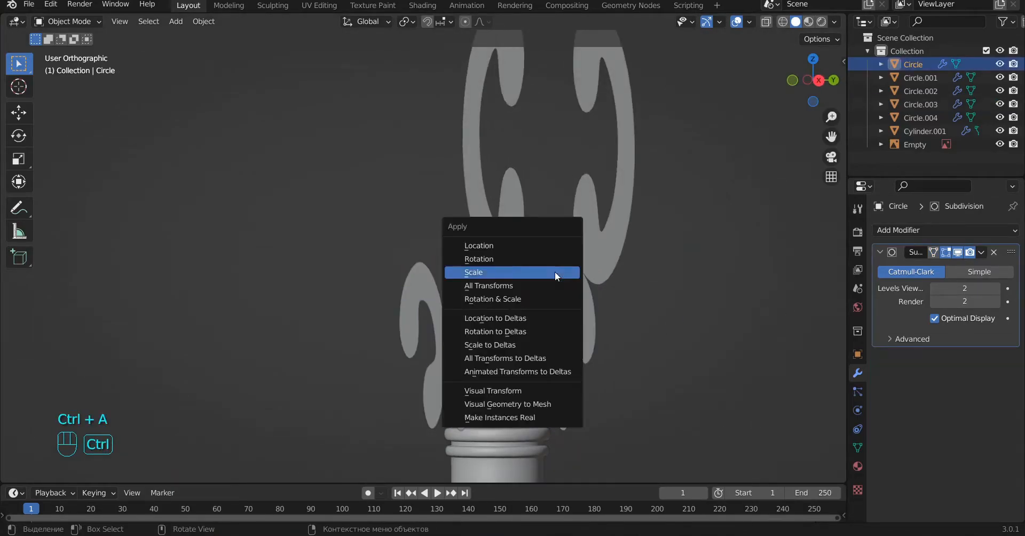
click(524, 247)
key(ctrl+a)
click(493, 262)
key(ctrl+a)
click(462, 272)
right_click(554, 273)
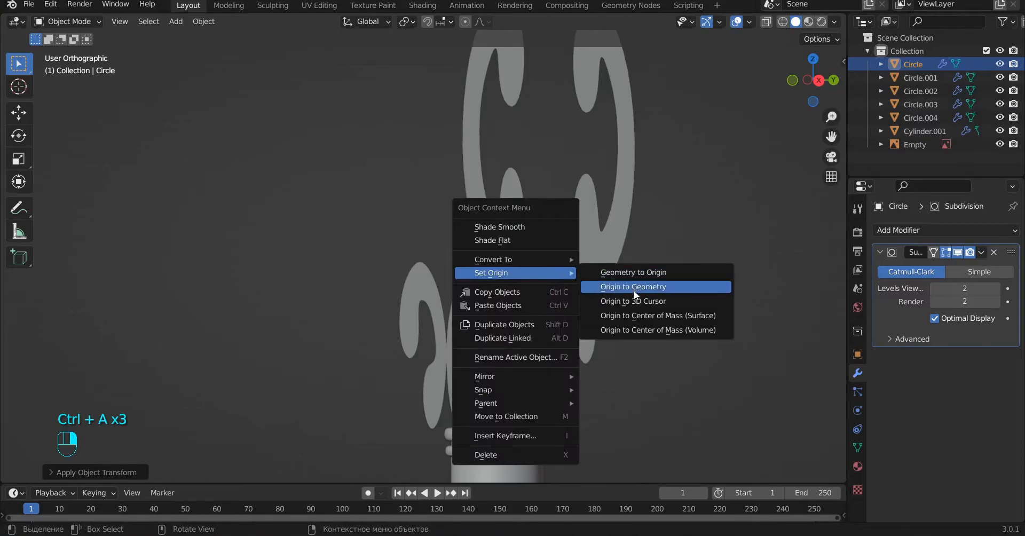
click(646, 302)
Step: Add a Mirror modifier to the lower ball with only the Y axis enabled
click(920, 228)
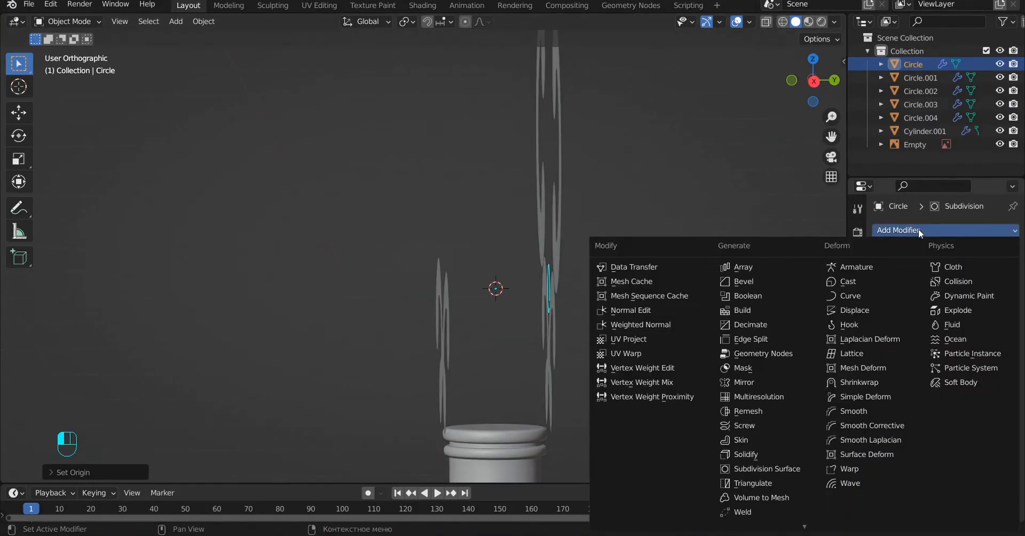
click(747, 385)
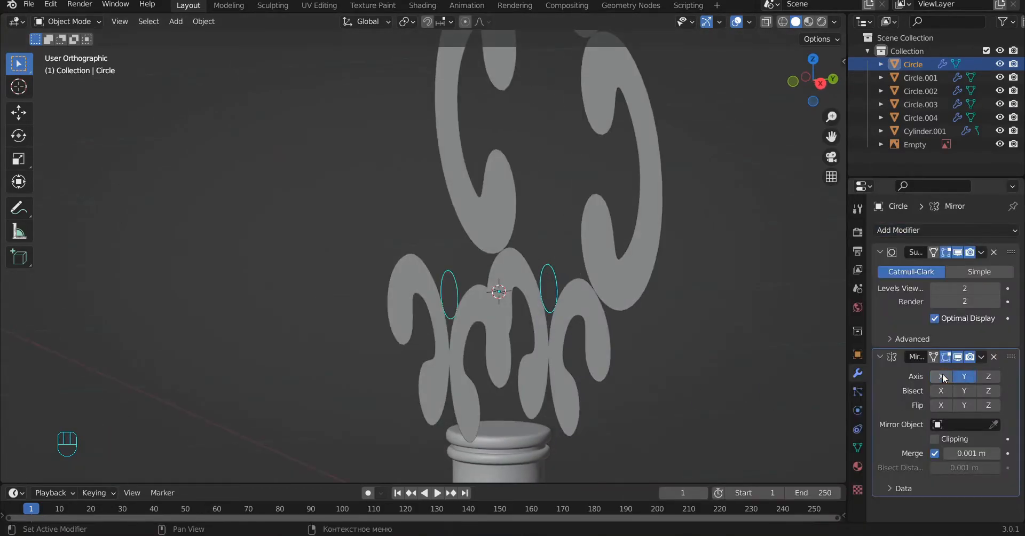
click(610, 329)
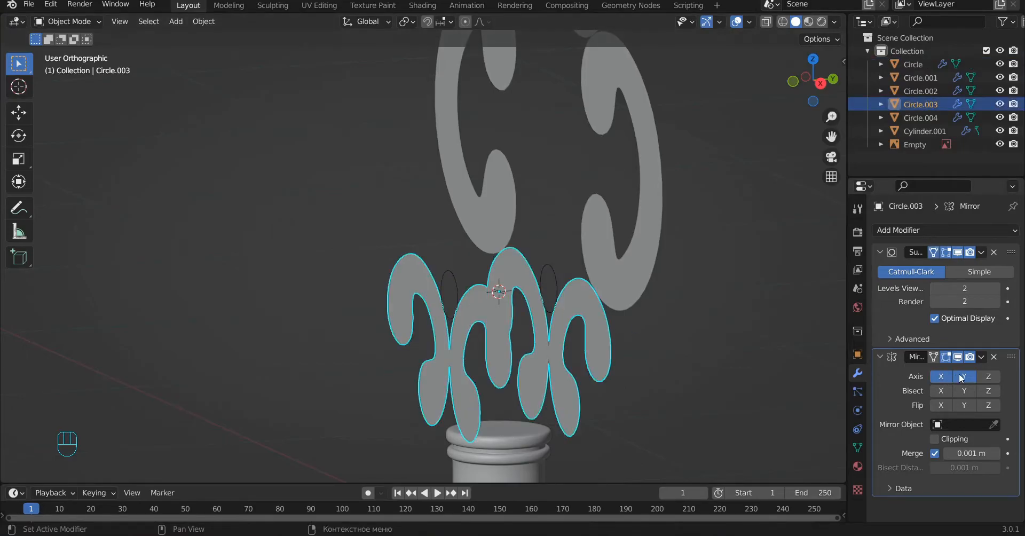
Step: Apply the large side scrolls' location, rotation and scale, and set their origin to the 3D cursor
click(622, 265)
alt+shift+drag(672, 293, 647, 352)
alt+drag(647, 352, 643, 353)
key(ctrl+a)
click(583, 239)
key(ctrl+a)
click(557, 253)
key(ctrl+a)
click(528, 264)
right_click(528, 263)
mouse_move(615, 254)
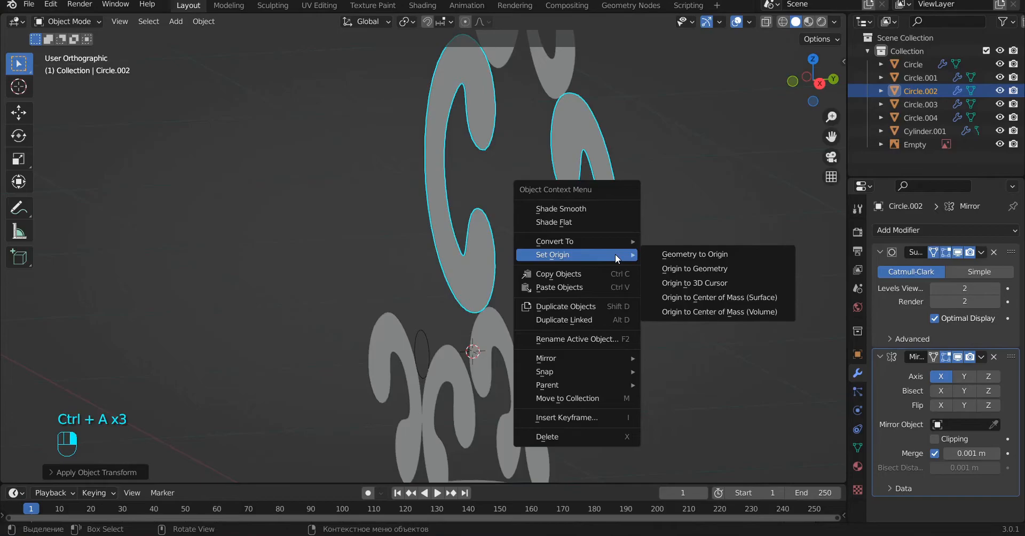
click(697, 268)
Step: Enable Y-axis mirroring for the large side scrolls and check both layers from the side and front
alt+drag(662, 304, 954, 308)
click(958, 376)
alt+drag(519, 352, 553, 331)
key(KP_3)
key(z)
key(z)
alt+shift+drag(582, 207, 572, 233)
key(KP_1)
scroll(574, 238, down, 3)
alt+drag(572, 286, 492, 303)
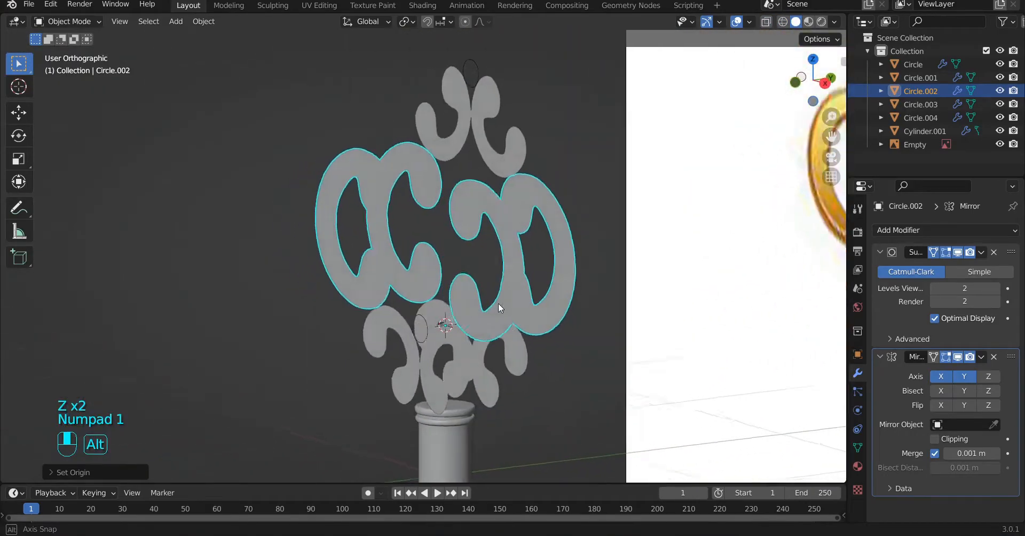
Step: Apply the top scroll pair's location, rotation and scale, and set its origin to the 3D cursor
click(485, 133)
key(ctrl+a)
key(ctrl+a)
key(ctrl+a)
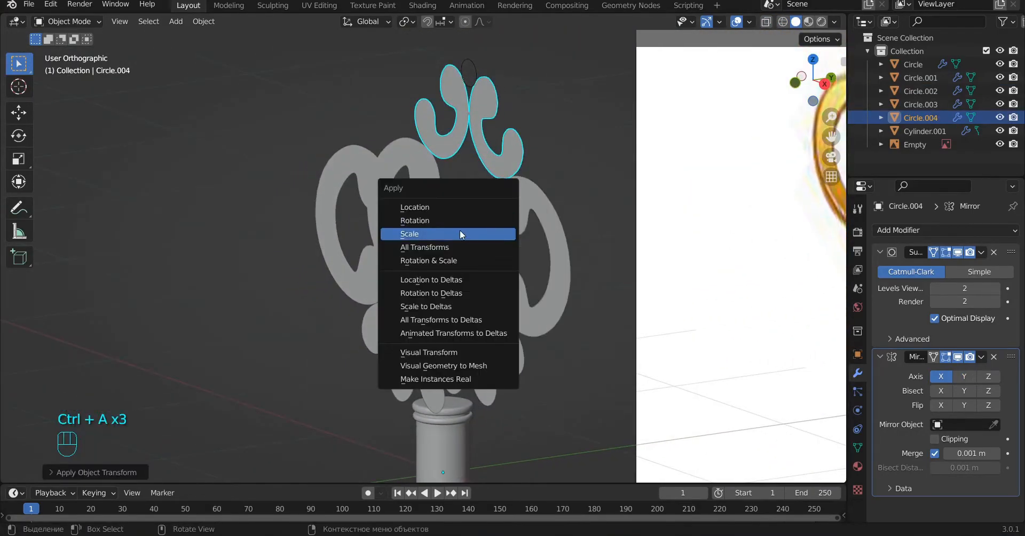
click(462, 233)
right_click(508, 150)
mouse_move(510, 148)
click(614, 178)
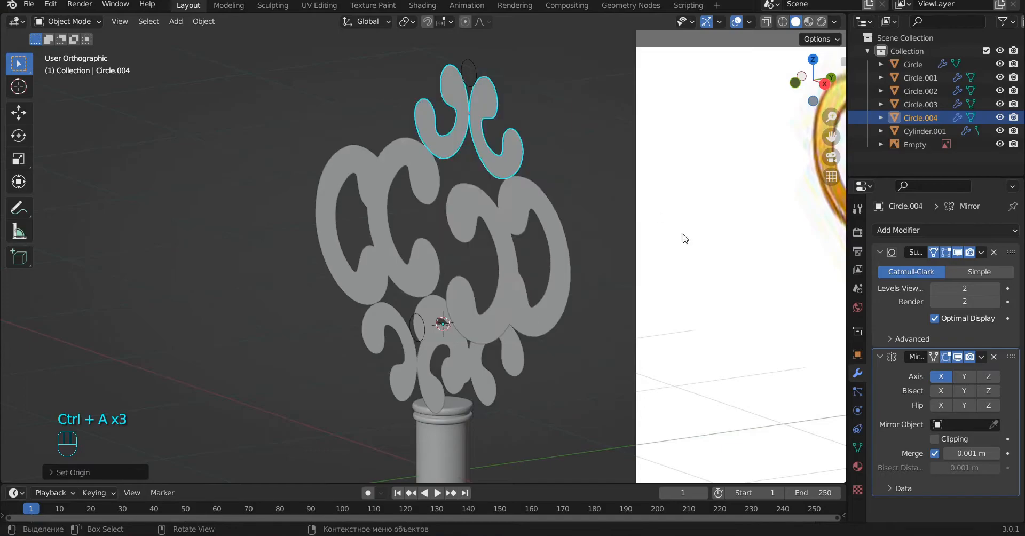
Step: Enable Y-axis mirroring for the top scroll pair
alt+drag(639, 256, 617, 269)
alt+shift+drag(614, 281, 628, 344)
alt+drag(507, 134, 527, 129)
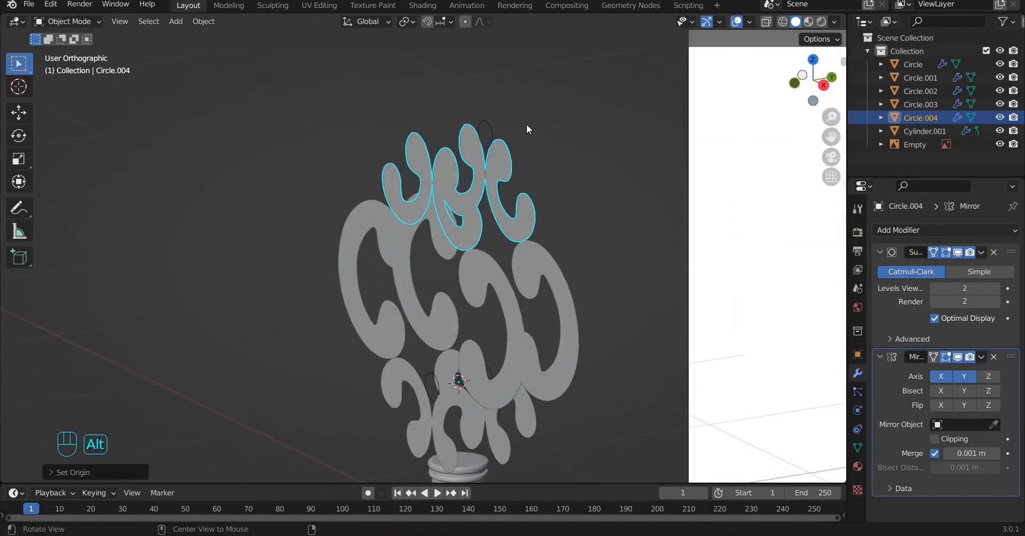
Step: Apply the location, rotation and scale of the small circle at the top of the handle
click(488, 126)
alt+shift+drag(570, 188, 569, 250)
key(ctrl+a)
click(491, 125)
key(ctrl+a)
click(450, 141)
key(ctrl+a)
click(449, 141)
Step: Add a Mirror modifier on the Y axis with clipping to the small top circle
click(913, 231)
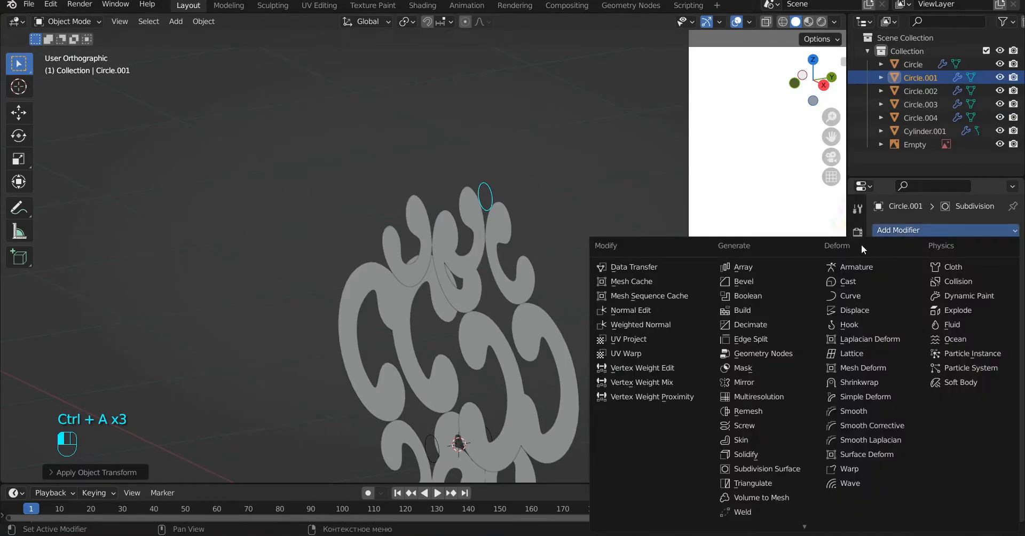
click(747, 383)
key(alt+a)
middle_drag(496, 233, 517, 279)
click(495, 188)
shift+middle_drag(517, 279, 507, 264)
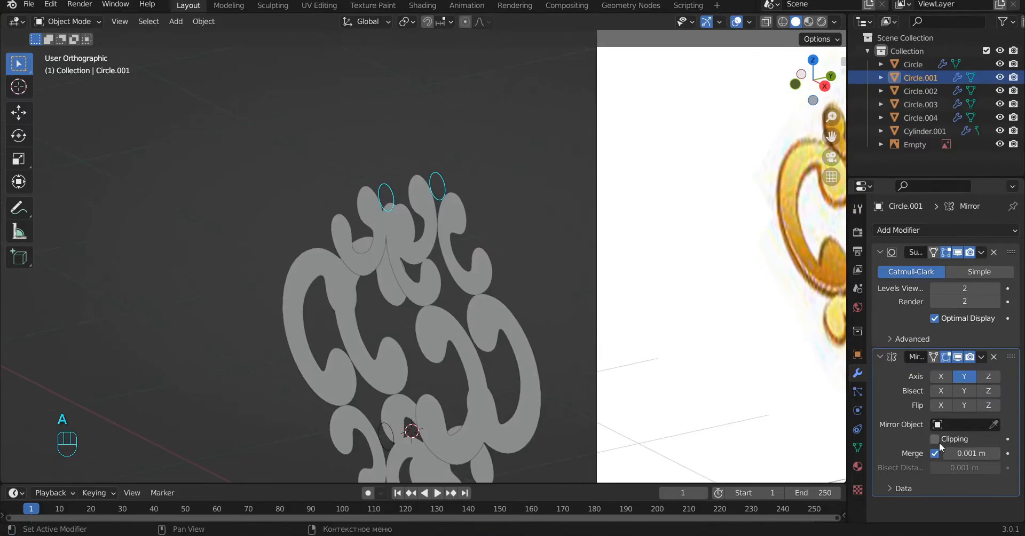
click(937, 440)
Step: Extrude the small top circle's outline along Y to form an open cylinder through both layers
scroll(448, 195, up, 3)
key(Tab)
shift+middle_drag(510, 137, 526, 202)
middle_drag(526, 202, 571, 226)
scroll(552, 192, up, 2)
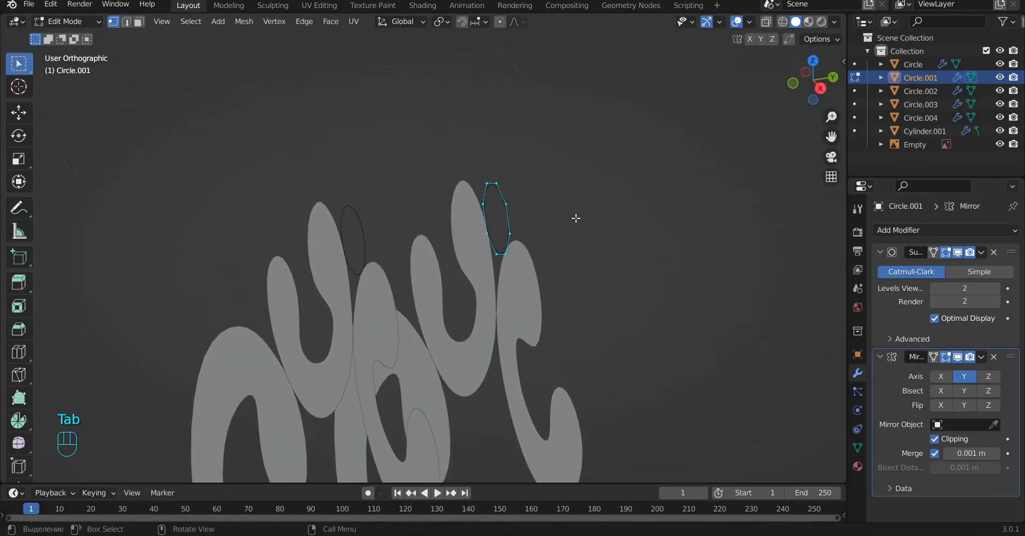
middle_drag(423, 253, 355, 251)
alt+click(472, 244)
scroll(620, 289, up, 4)
shift+middle_drag(622, 290, 554, 309)
Step: Cap the top cylinder's open end by extruding its rim inward and closing the remaining hole
key(e)
key(s)
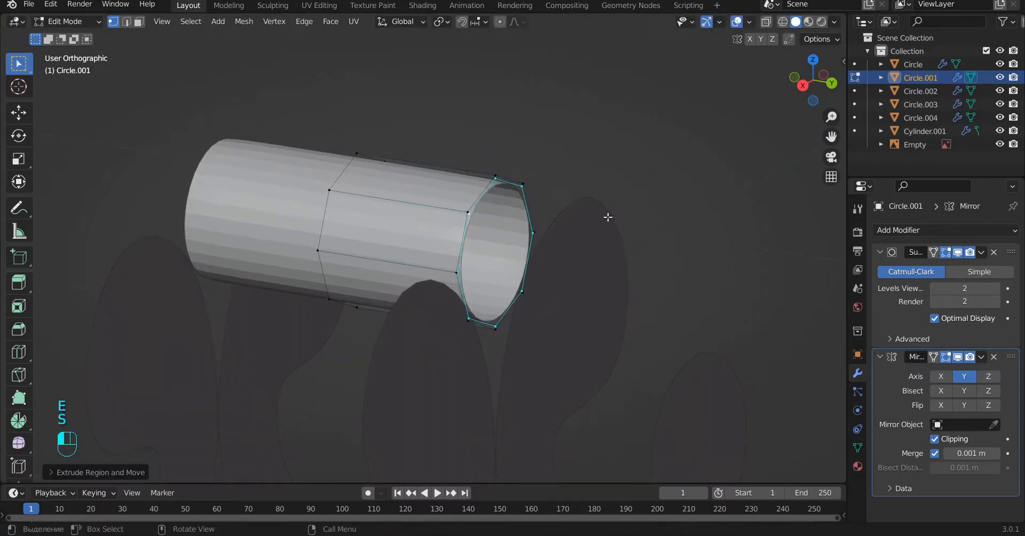
click(547, 246)
key(space)
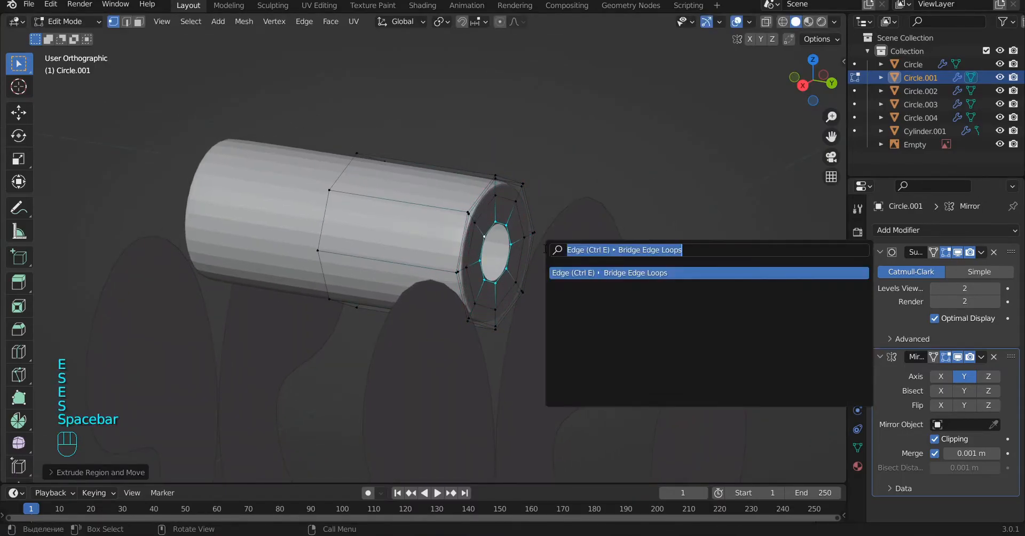
key(Return)
key(a)
key(Tab)
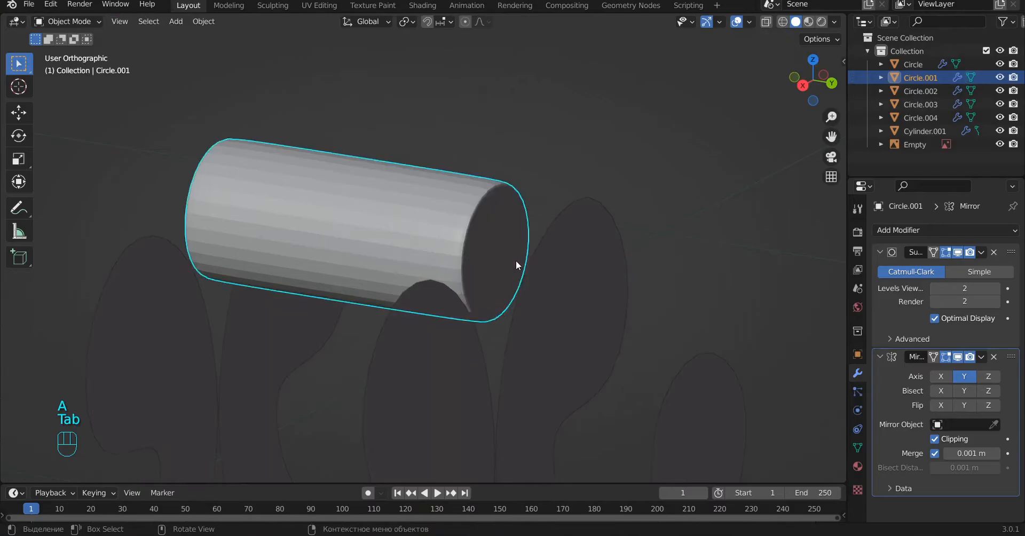
Step: Shade the top cylinder smooth and deselect it
alt+drag(534, 261, 527, 273)
right_click(431, 210)
click(397, 159)
key(alt+a)
Step: Extrude the top scroll's faces along Y toward its mirrored copy
alt+drag(405, 230, 418, 293)
scroll(502, 277, up, 2)
click(501, 277)
key(Tab)
alt+drag(529, 286, 450, 315)
key(l)
alt+drag(533, 290, 440, 333)
key(e)
key(y)
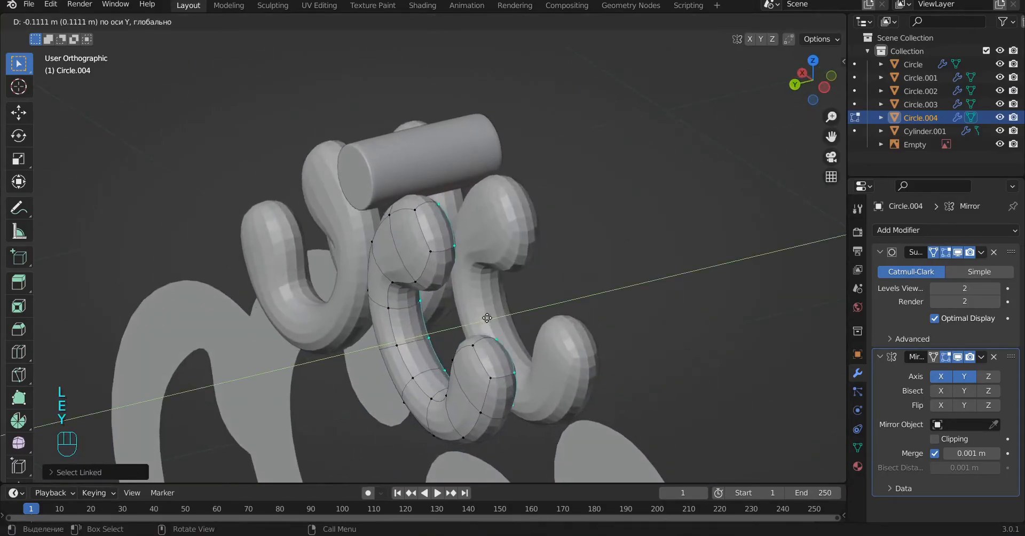
click(499, 324)
Step: Delete the faces at the inner end of the top scroll's extrusion
alt+drag(500, 324, 428, 330)
key(x)
click(411, 360)
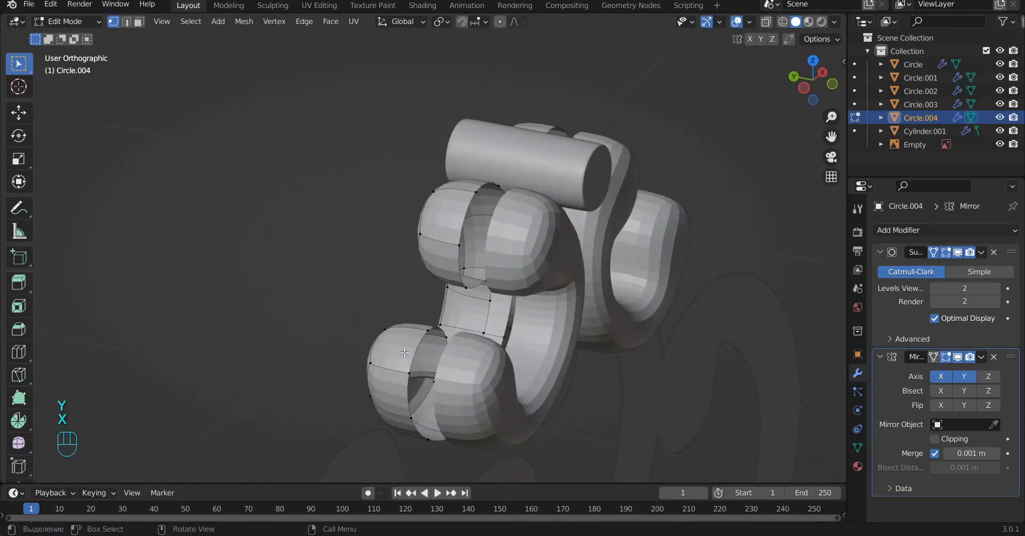
Step: Enable Mirror clipping for the top scroll and move its open inner edges along Y to the mirror plane
double_click(462, 221)
alt+drag(463, 222, 536, 279)
key(g)
key(y)
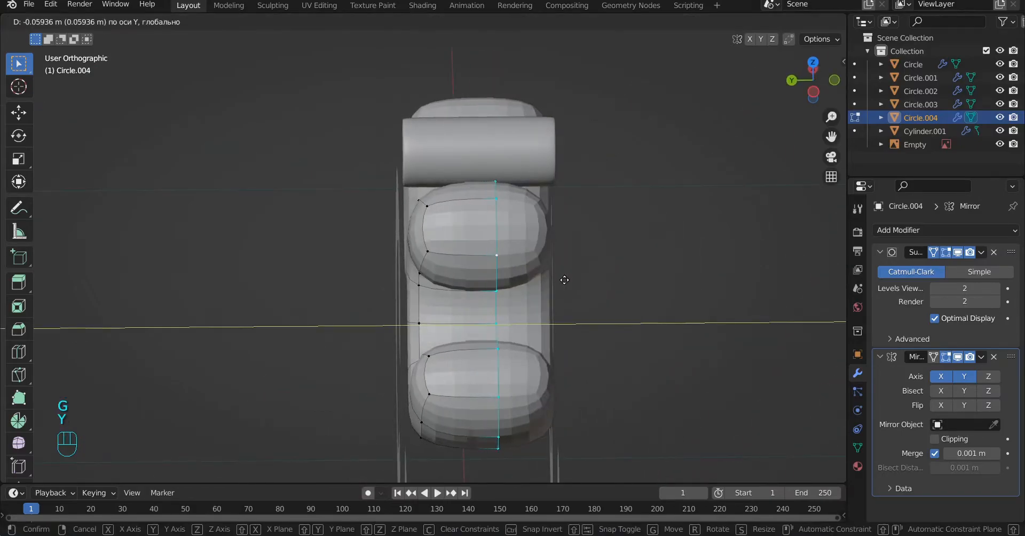
click(542, 280)
click(936, 439)
key(g)
key(y)
click(539, 300)
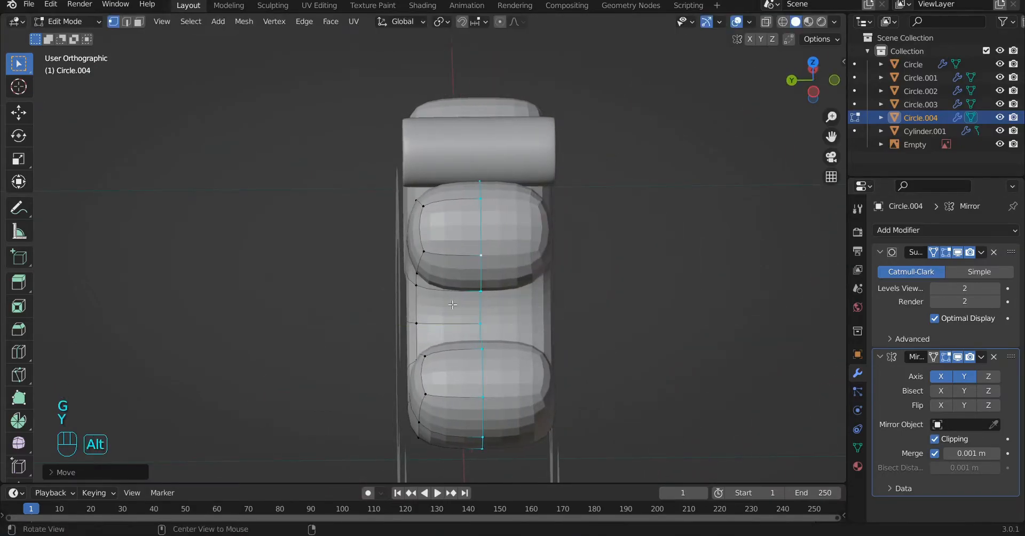
Step: Shade the top scroll pair smooth
alt+drag(472, 301, 539, 293)
key(a)
key(Tab)
right_click(470, 223)
click(470, 223)
key(alt+Tab)
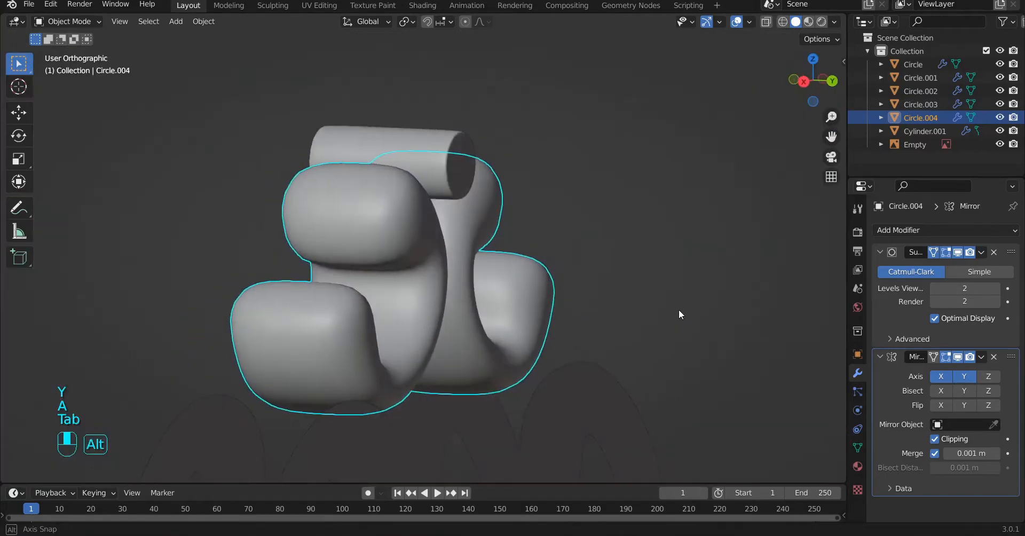
Step: Add an edge loop around the top scroll's side near its outer face to sharpen the rim
key(Tab)
alt+drag(398, 220, 259, 235)
key(ctrl+r)
click(431, 252)
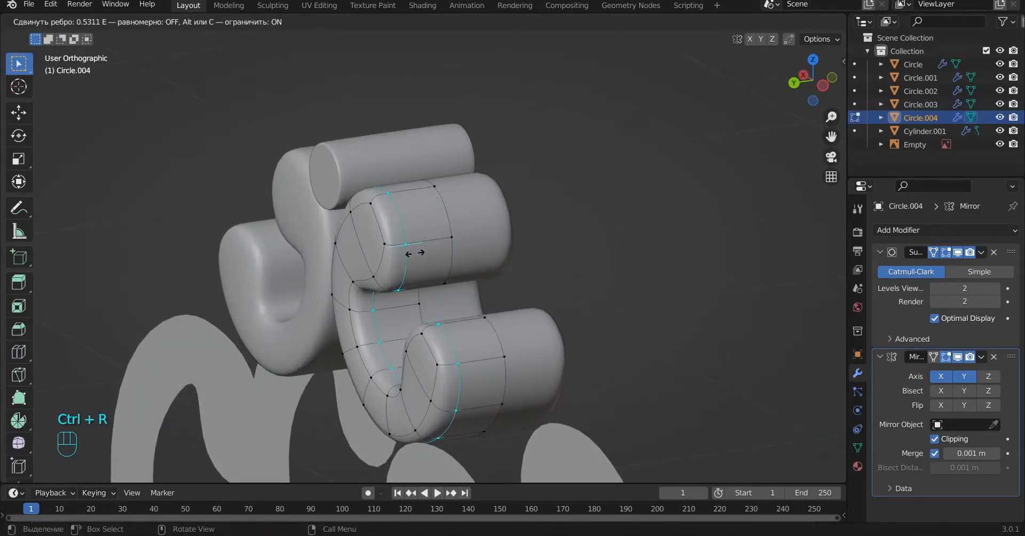
key(Tab)
Step: Hide the reference image
alt+drag(416, 253, 817, 177)
click(603, 212)
key(h)
Step: Enable Mirror clipping for the large side scrolls and extrude all the faces along Y
alt+drag(572, 218, 533, 281)
click(526, 326)
scroll(591, 340, up, 3)
key(Tab)
alt+drag(595, 341, 516, 260)
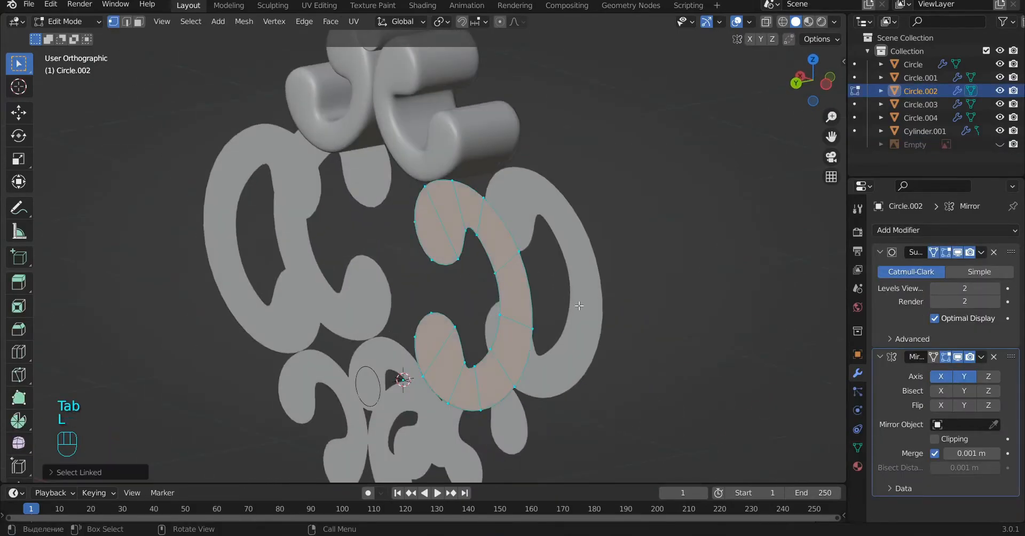
alt+drag(579, 304, 550, 307)
click(935, 439)
alt+shift+drag(682, 364, 607, 367)
key(e)
key(y)
click(512, 284)
Step: Delete the large side scroll's inner end faces and move the open edges along Y to the mirror plane
alt+drag(537, 291, 438, 225)
key(x)
click(490, 339)
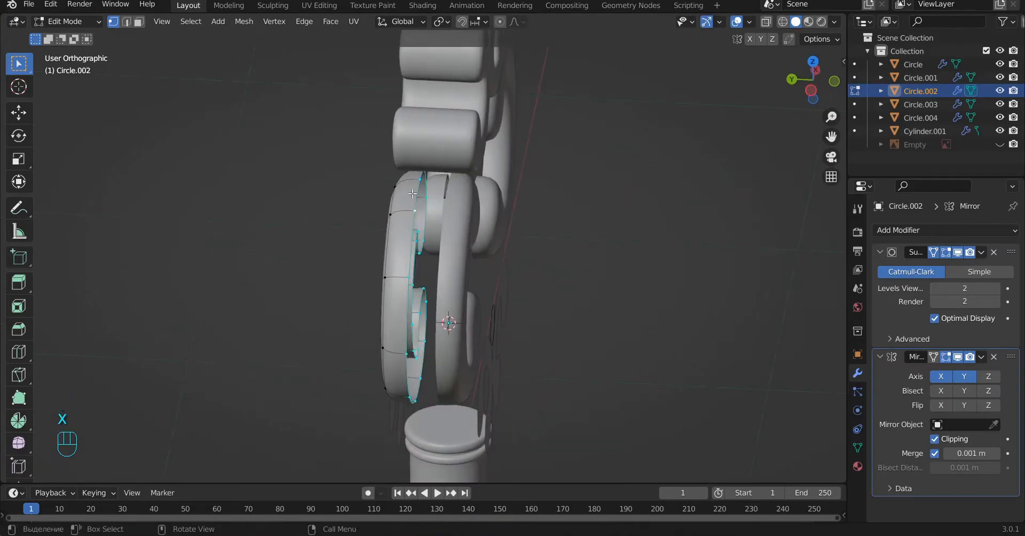
key(g)
key(y)
click(454, 271)
Step: Add an edge loop around the large side scroll's side to sharpen its rim
alt+drag(426, 269, 446, 268)
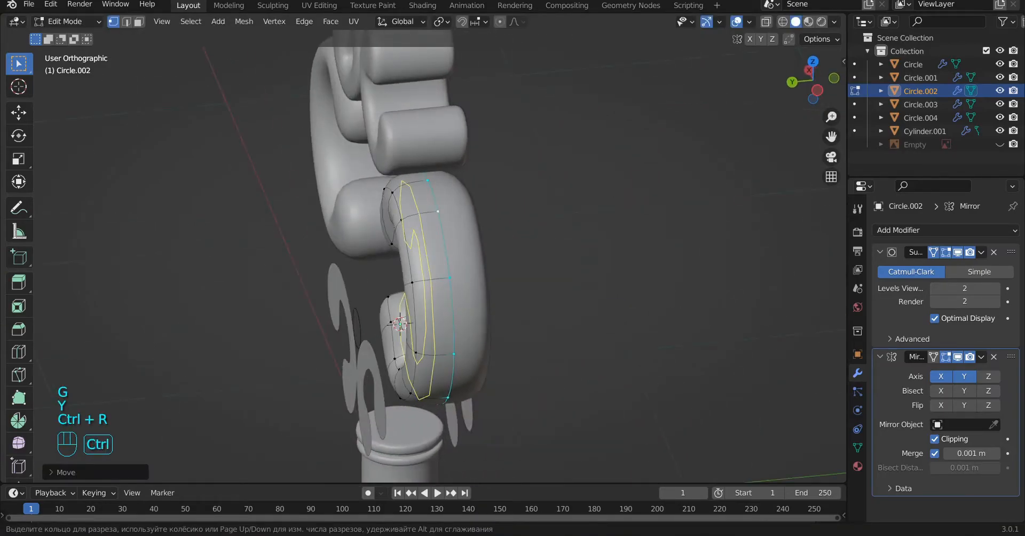
click(422, 214)
key(Tab)
scroll(422, 217, down, 4)
alt+drag(426, 220, 493, 255)
key(a)
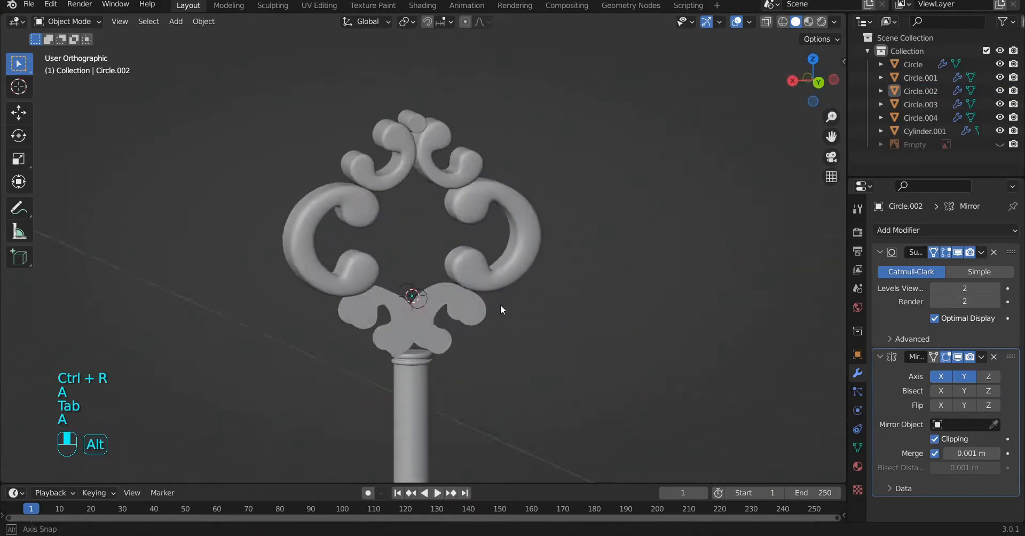
Step: Extrude the small lower scroll's faces along Y and enable clipping in its Mirror modifier
scroll(493, 306, up, 4)
click(489, 309)
key(Tab)
alt+drag(489, 309, 420, 308)
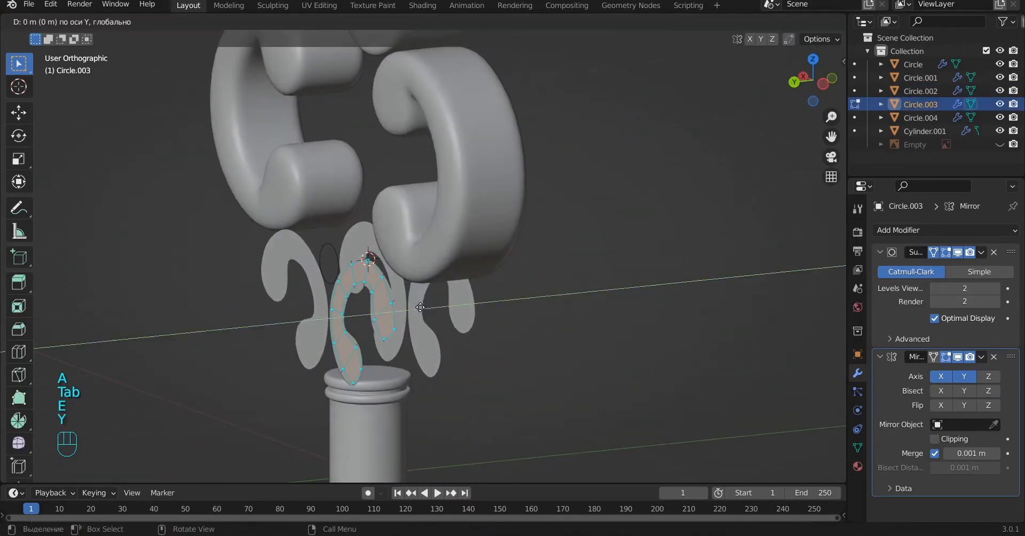
click(492, 327)
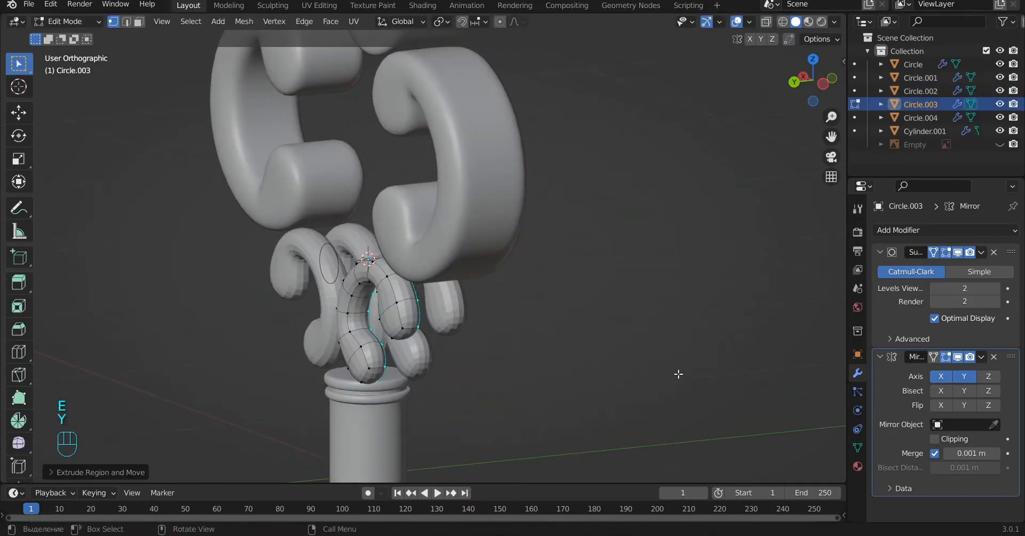
click(935, 439)
Step: Delete the lower scroll's inner end faces and move the open edges along Y to the mirror plane
scroll(428, 343, up, 4)
alt+drag(495, 376, 445, 373)
key(x)
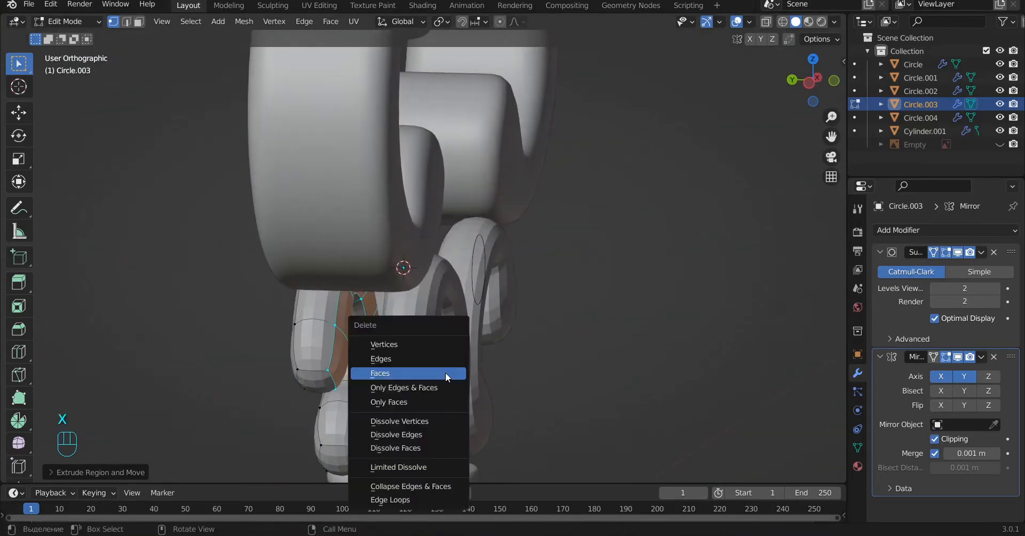
click(445, 372)
key(g)
key(y)
click(375, 316)
key(a)
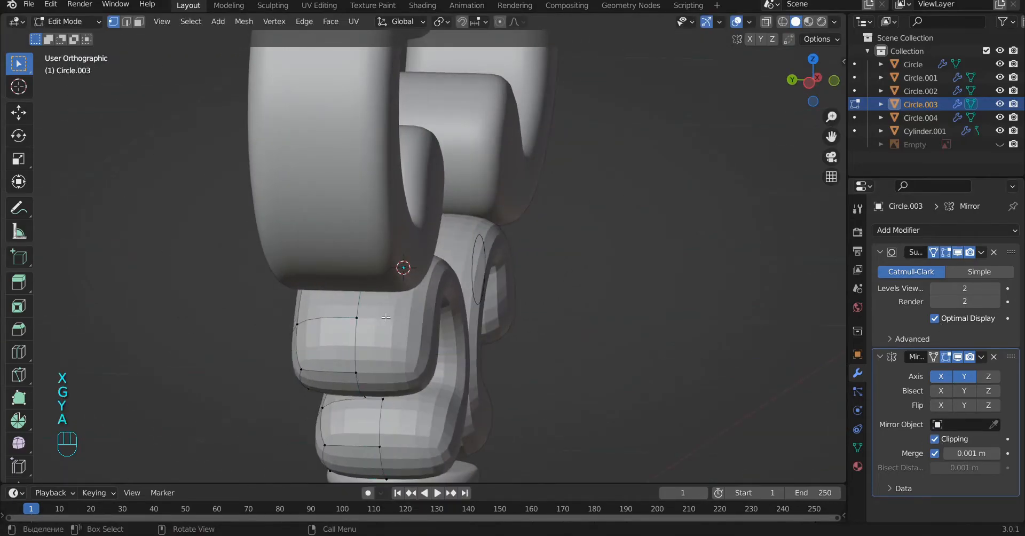
Step: Shade the small lower scrolls smooth
key(Tab)
alt+drag(371, 348, 426, 360)
right_click(427, 357)
click(397, 293)
Step: Add an edge loop around the lower scroll's side to sharpen its rim
alt+shift+drag(516, 414, 407, 258)
key(Tab)
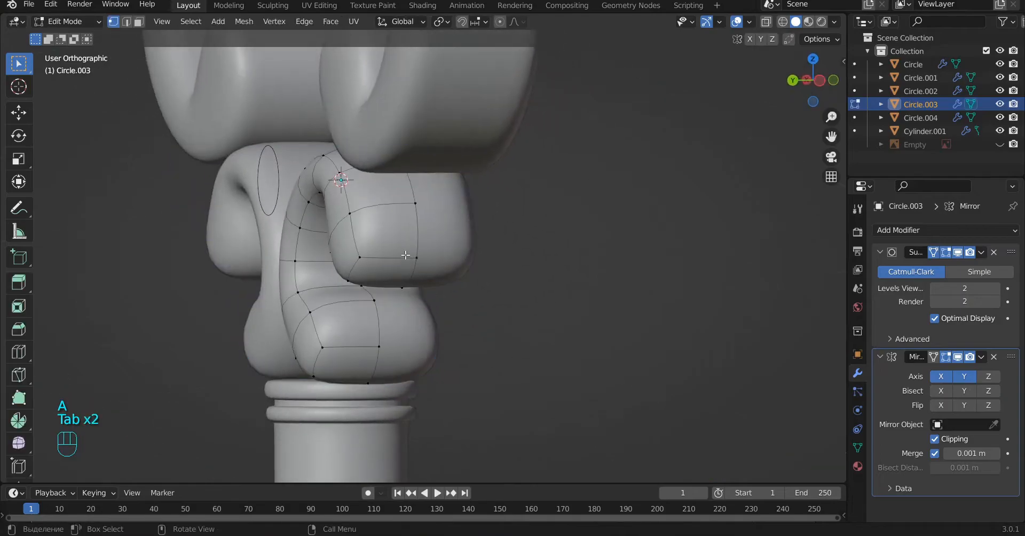
click(385, 217)
click(386, 218)
key(a)
key(Tab)
alt+drag(386, 222, 452, 272)
key(a)
Step: Enable Mirror clipping for the small circle between the lower scrolls and extrude its outline along Y into a cylinder
click(331, 162)
key(Tab)
click(944, 436)
alt+drag(519, 232, 505, 227)
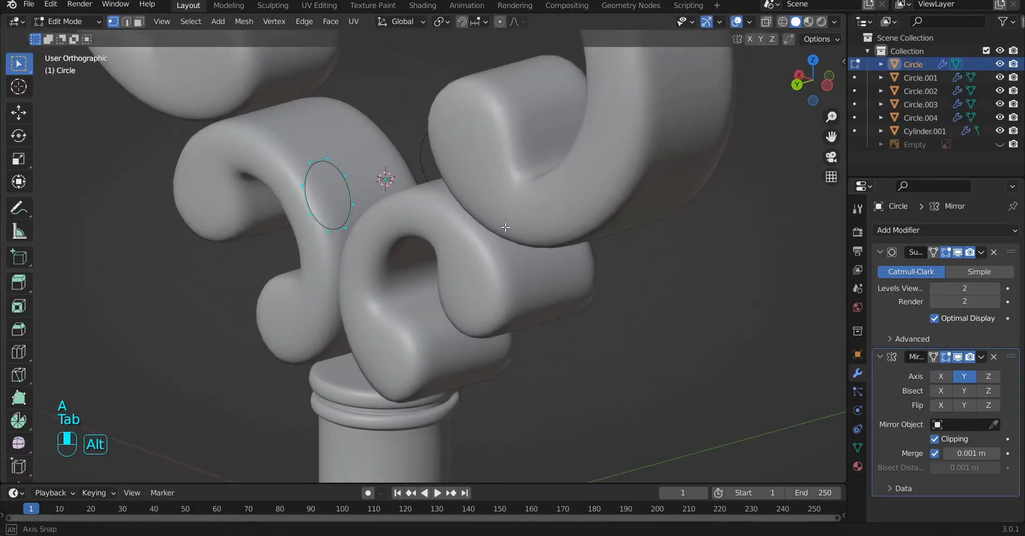
click(501, 195)
scroll(316, 151, up, 3)
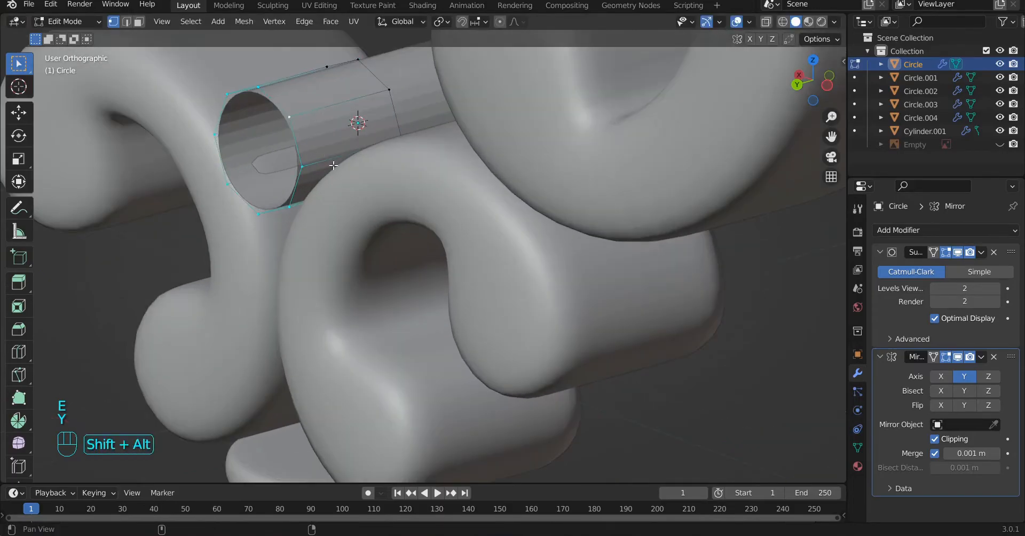
alt+shift+drag(330, 162, 362, 241)
Step: Cap the lower cylinder's open end by extruding its rim inward and closing the hole
key(e)
key(s)
key(space)
key(Return)
key(a)
key(Tab)
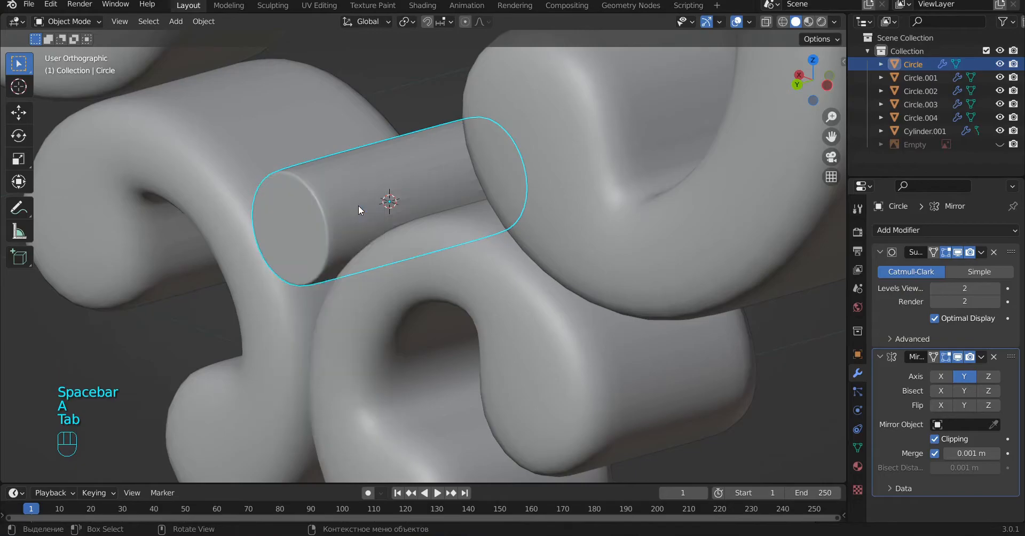
Step: Examine the handle's scrolls and cylinders and the whole key from the front and at an angle
key(a)
scroll(359, 207, down, 7)
key(KP_1)
scroll(533, 216, down, 4)
scroll(537, 215, up, 5)
alt+shift+drag(568, 200, 435, 219)
scroll(288, 264, up, 5)
scroll(263, 274, down, 5)
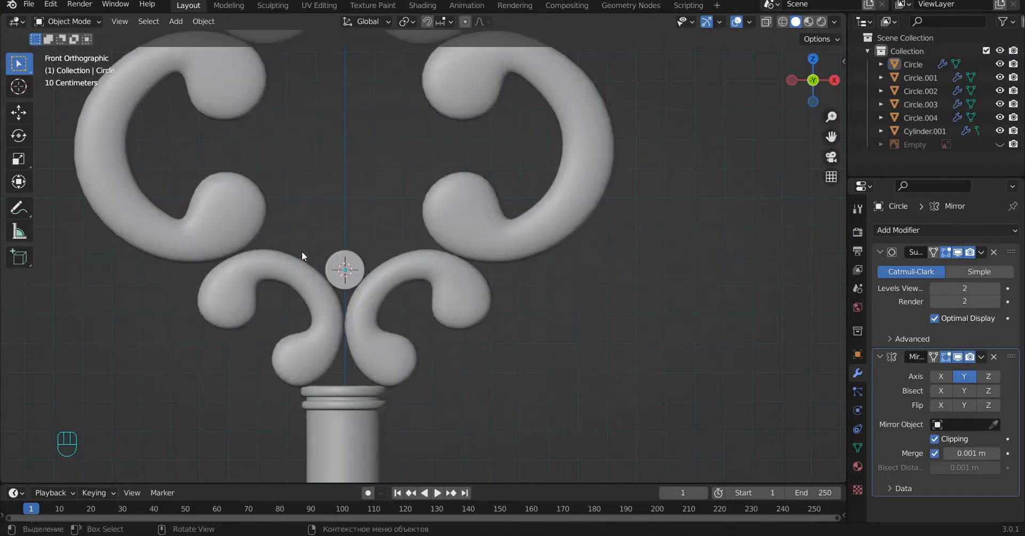
scroll(450, 290, down, 8)
alt+drag(426, 334, 528, 264)
scroll(529, 264, up, 5)
key(KP_1)
scroll(470, 113, up, 5)
scroll(333, 297, up, 3)
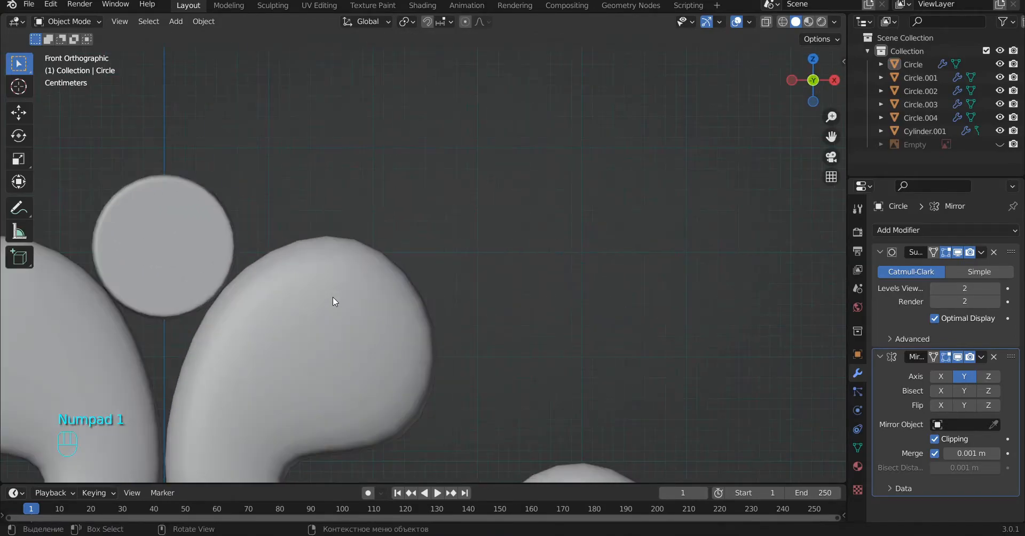
scroll(206, 284, down, 3)
scroll(491, 187, down, 5)
scroll(479, 338, down, 3)
alt+shift+drag(479, 338, 491, 305)
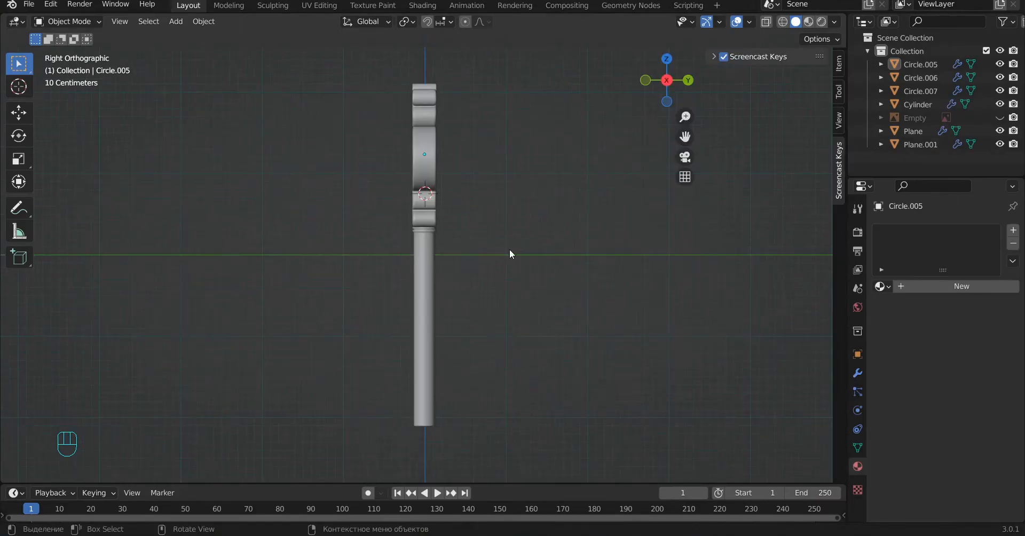
Step: Select all parts of the key and rotate them in the side view so that the key lies horizontally
click(559, 183)
key(KP_1)
alt+shift+drag(516, 252, 491, 262)
key(b)
drag(540, 465, 270, 78)
key(KP_3)
key(r)
ctrl+click(607, 456)
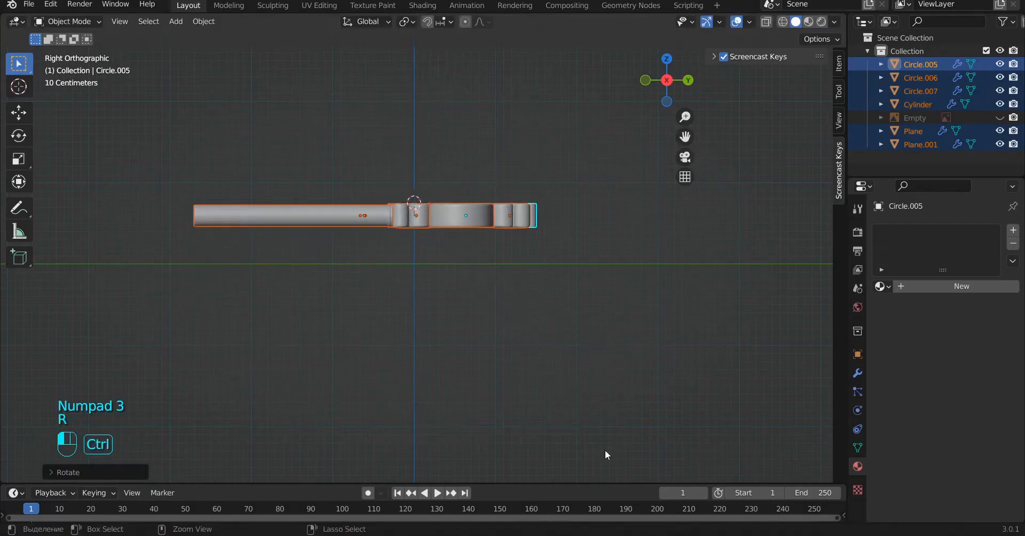
Step: Raise the whole key along Z in the side view
scroll(581, 244, up, 2)
key(g)
key(z)
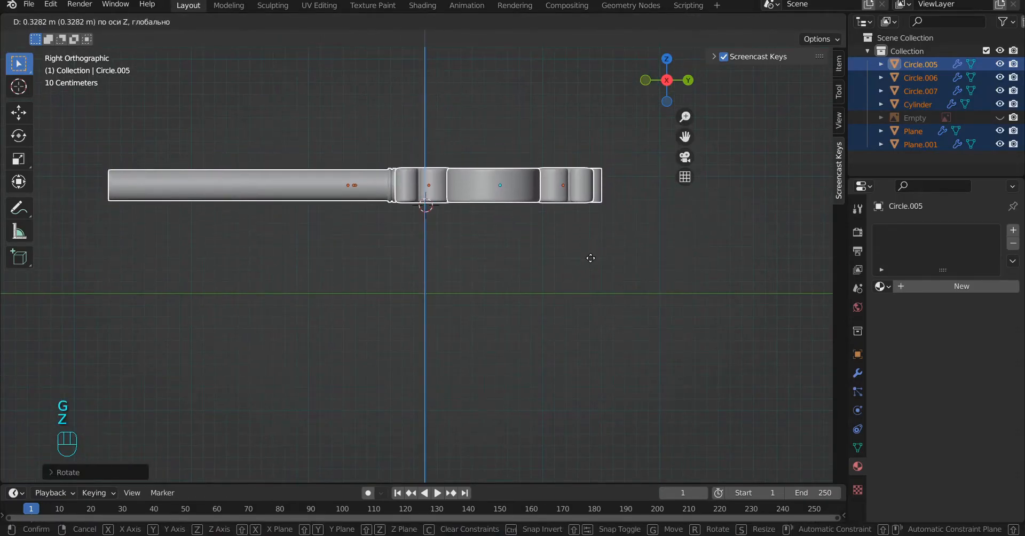
click(590, 257)
Step: Add a plane at the key and scale it up to about 8.7 times as a large floor
key(shift+a)
click(499, 266)
key(s)
click(620, 378)
middle_drag(620, 378, 598, 324)
key(KP_0)
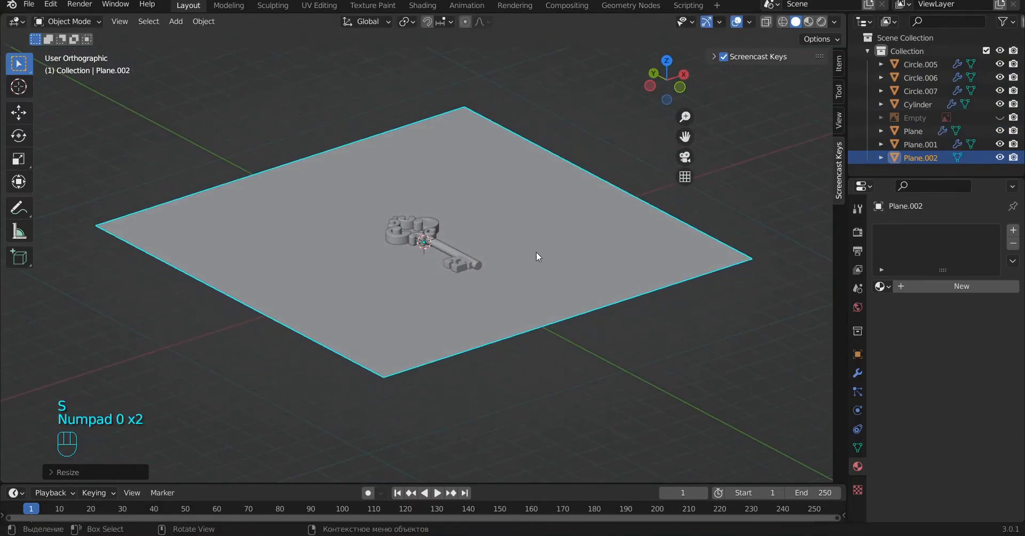
alt+drag(515, 303, 693, 275)
key(s)
click(746, 301)
Step: Select all parts of the key in the side view and move them along Z toward the floor plane
key(KP_3)
scroll(616, 185, up, 8)
click(653, 154)
shift+middle_drag(654, 154, 705, 195)
key(z)
key(z)
key(b)
drag(721, 139, 64, 233)
scroll(728, 254, up, 3)
alt+shift+drag(728, 257, 497, 306)
scroll(718, 267, up, 3)
key(z)
key(z)
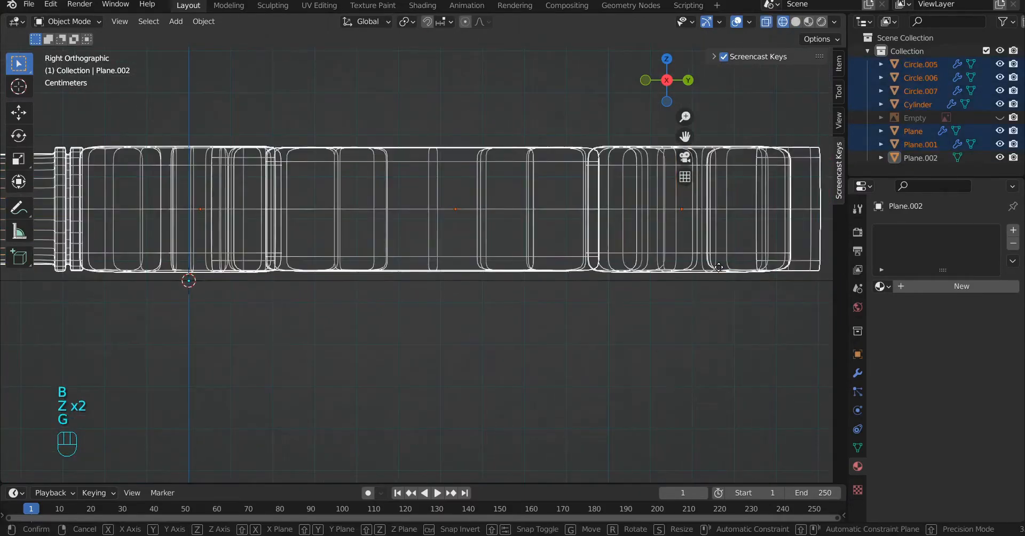
key(g)
Step: Fine-tune the key's height along Z so that it rests on the floor plane, then clear the selection
key(z)
click(719, 271)
key(g)
key(z)
click(453, 364)
scroll(359, 353, down, 5)
key(z)
key(z)
key(a)
mouse_move(320, 331)
middle_down()
mouse_move(519, 355)
mouse_move(537, 326)
mouse_move(502, 335)
middle_up()
Step: Add a camera from the top view and raise it along Z above the key
key(KP_7)
key(shift+a)
click(419, 428)
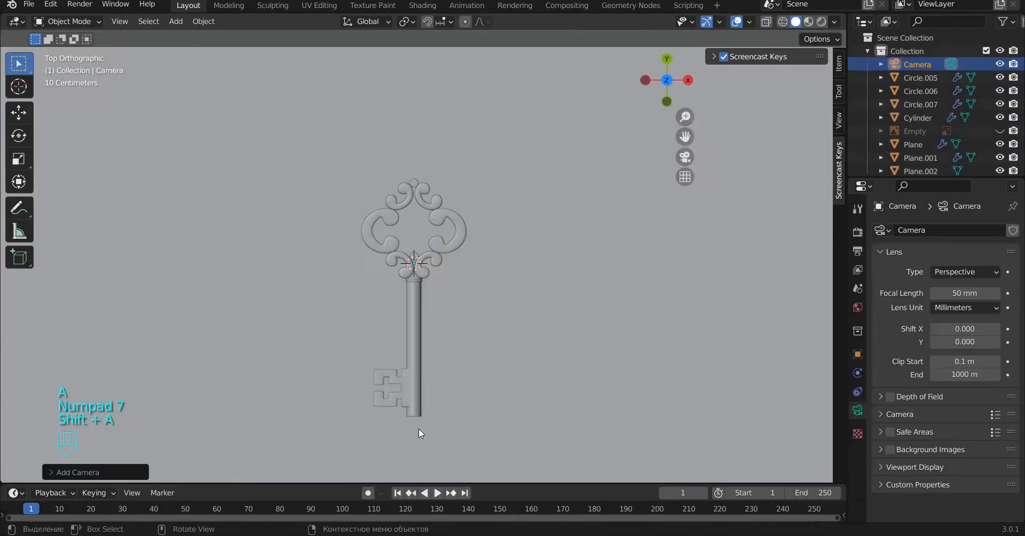
middle_drag(454, 309, 467, 200)
key(g)
key(z)
click(447, 106)
Step: Lock the camera to the view and frame the whole key diagonally from above at an angle
key(KP_0)
key(n)
key(n)
click(838, 120)
alt+drag(607, 310, 531, 214)
scroll(532, 337, up, 3)
alt+drag(531, 337, 564, 345)
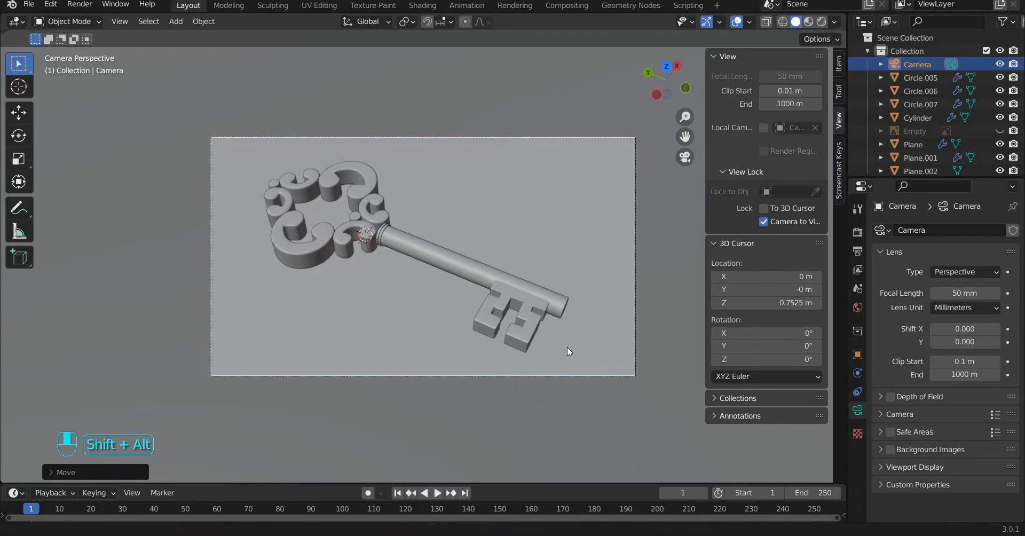
scroll(567, 348, up, 2)
scroll(567, 347, down, 4)
scroll(567, 347, up, 4)
scroll(567, 347, down, 2)
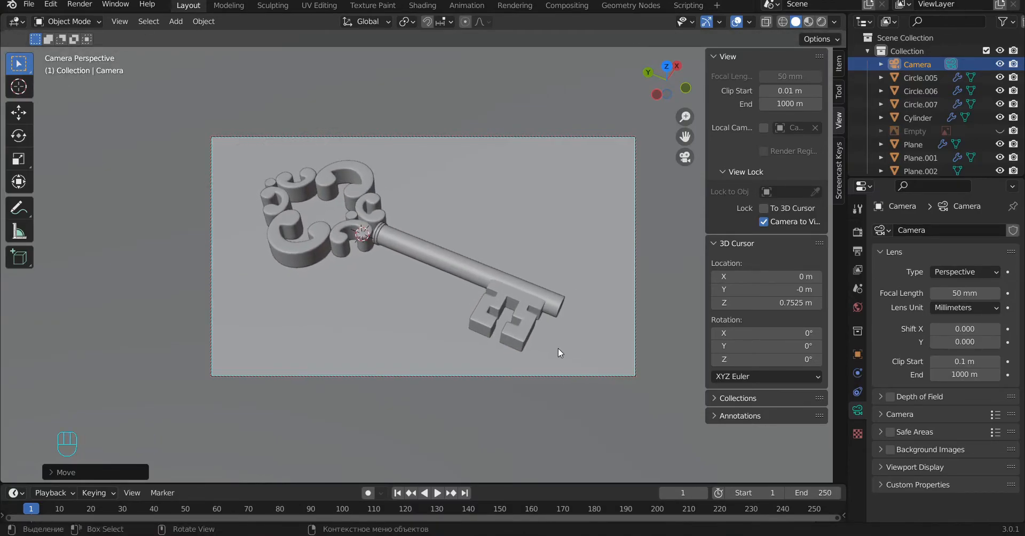
middle_drag(457, 281, 502, 327)
Step: Add another plane from the top view and move it along X to the side of the key away from the bit
key(KP_7)
middle_drag(566, 261, 381, 332)
key(KP_7)
key(shift+a)
mouse_move(375, 32)
click(513, 31)
key(s)
right_click(550, 179)
key(g)
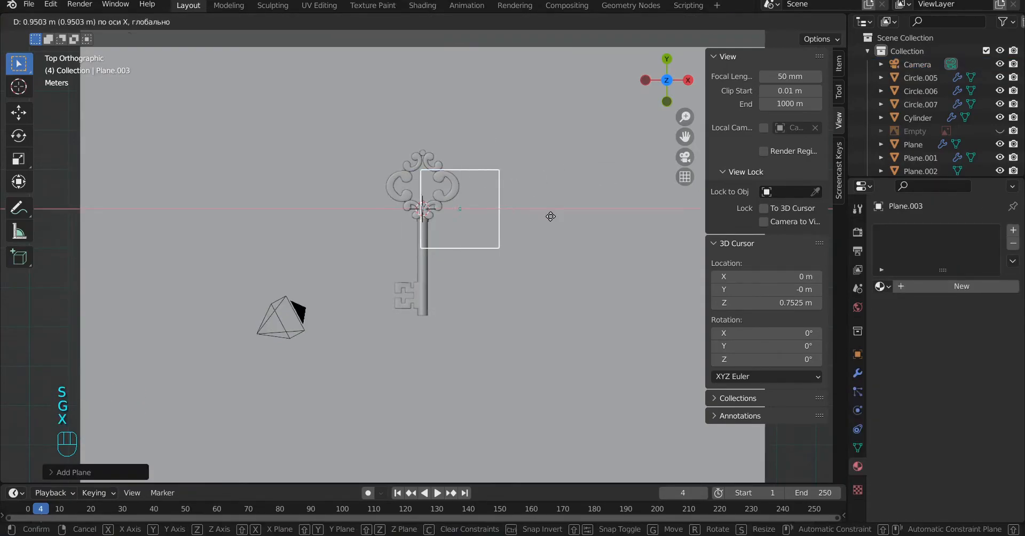
click(527, 281)
Step: Stretch the new plane along Y to about 11.3 times into a long strip and duplicate it along X to the key's other side
scroll(526, 280, down, 4)
key(s)
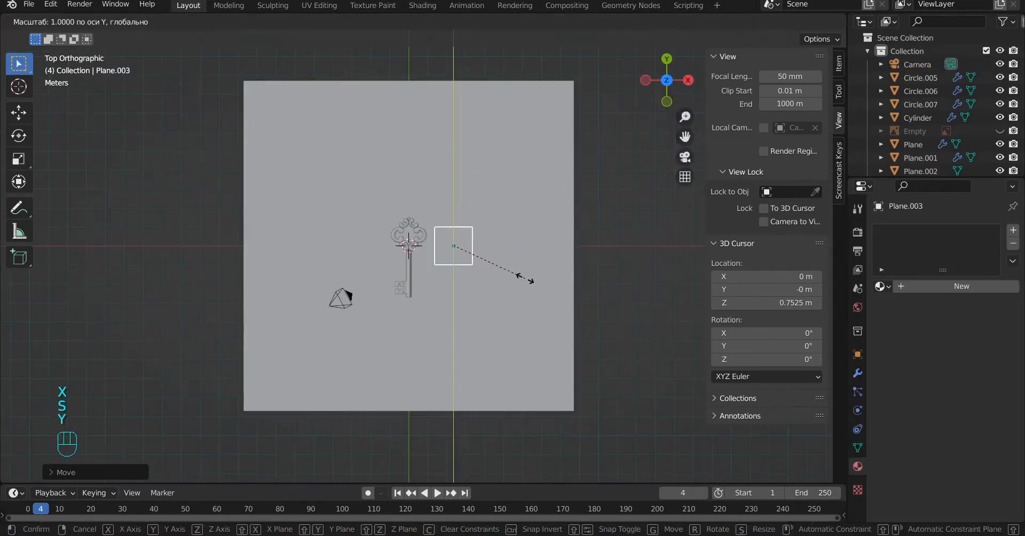
click(524, 292)
key(shift+d)
key(g)
key(x)
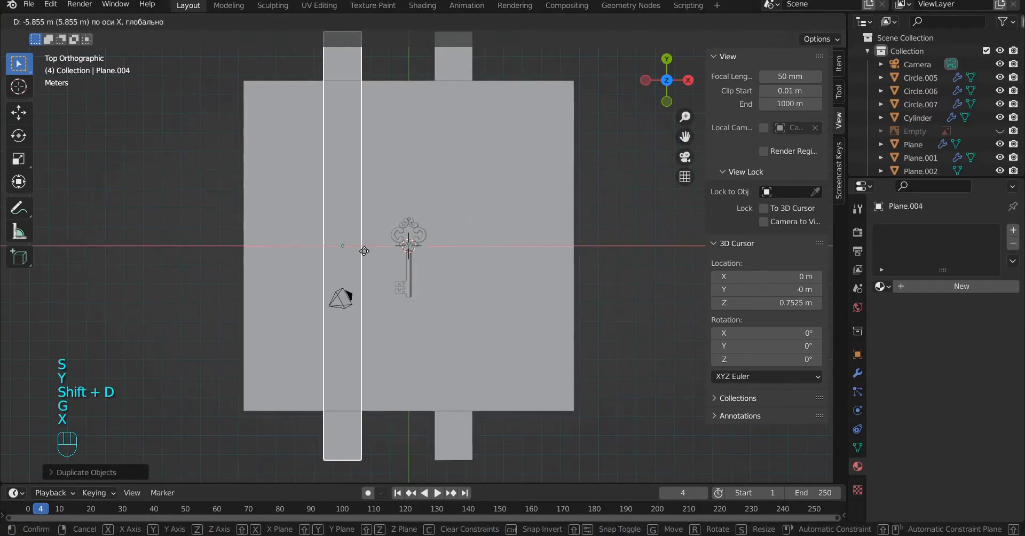
click(377, 256)
Step: Set the render engine to Cycles and show the rendered camera view in the Shading workspace
alt+middle_drag(535, 339, 587, 222)
key(a)
key(KP_0)
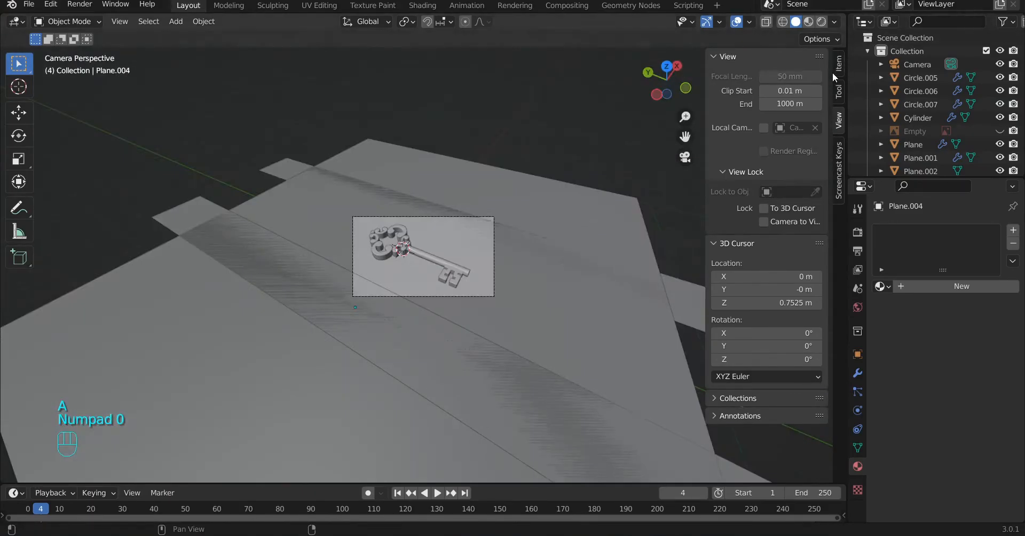
key(n)
click(851, 233)
click(954, 275)
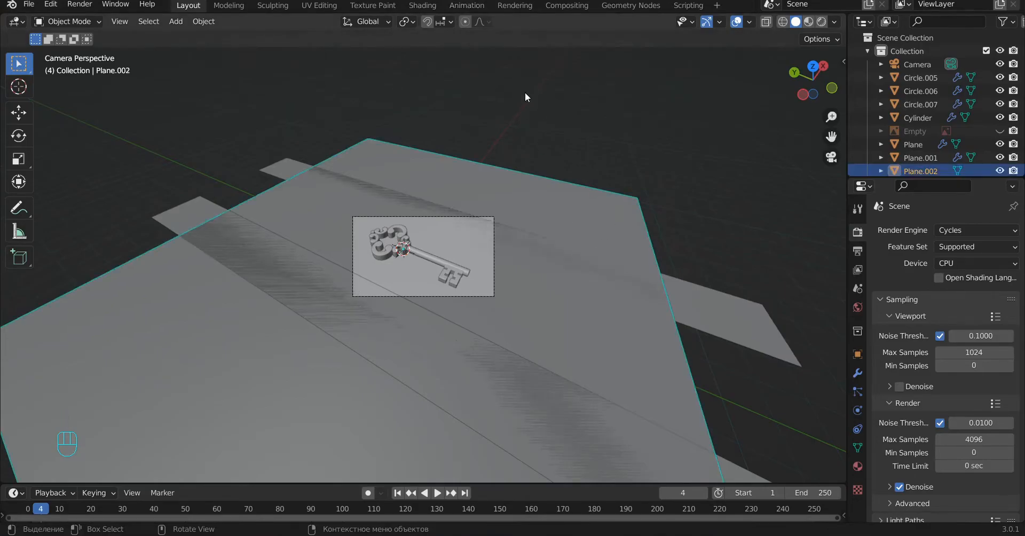
click(421, 5)
click(821, 22)
key(KP_0)
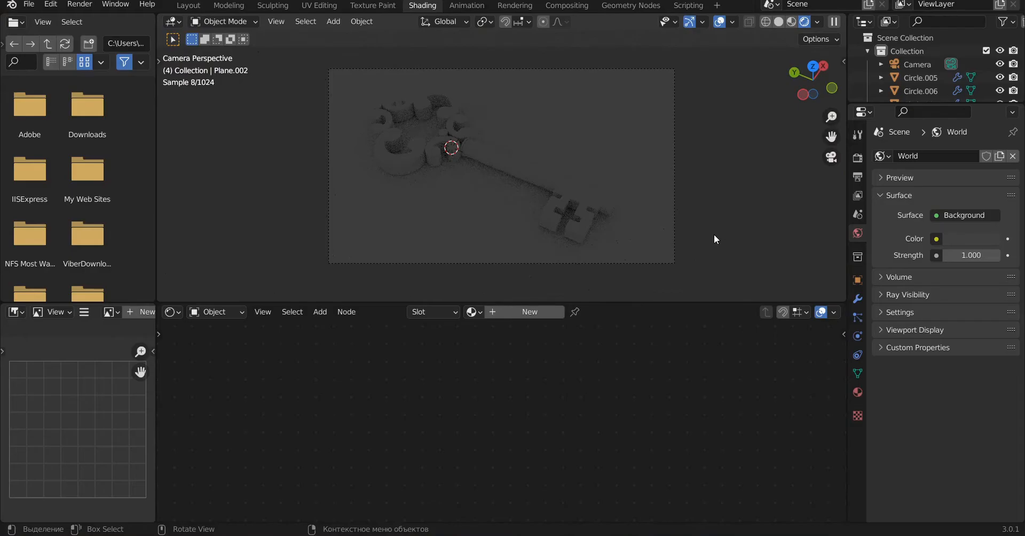
Step: Set the world background colour to black and its strength to 0
click(858, 392)
click(858, 234)
click(968, 240)
drag(990, 127, 990, 147)
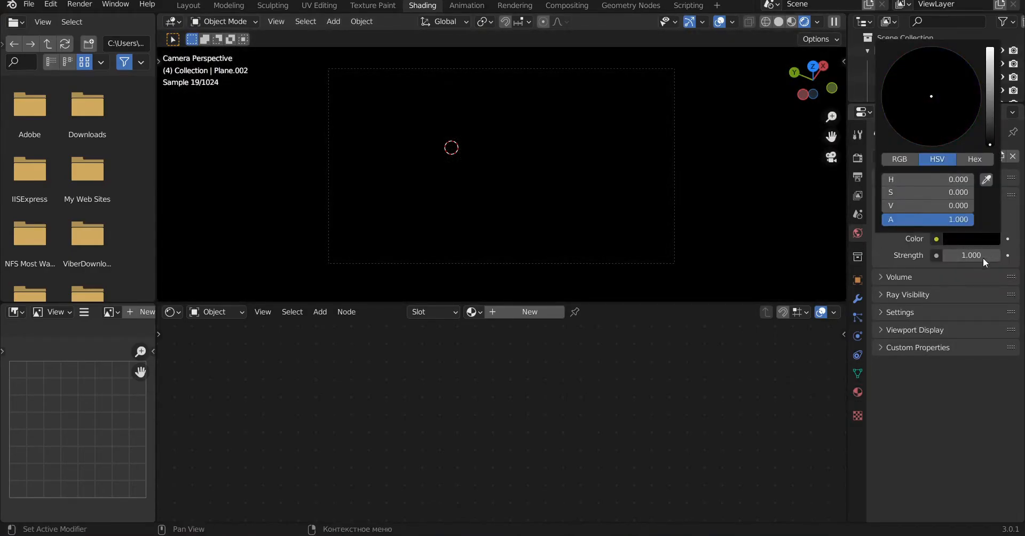
Step: Select both long strips in wireframe and create a new material on the active strip in the rendered view
key(shift+z)
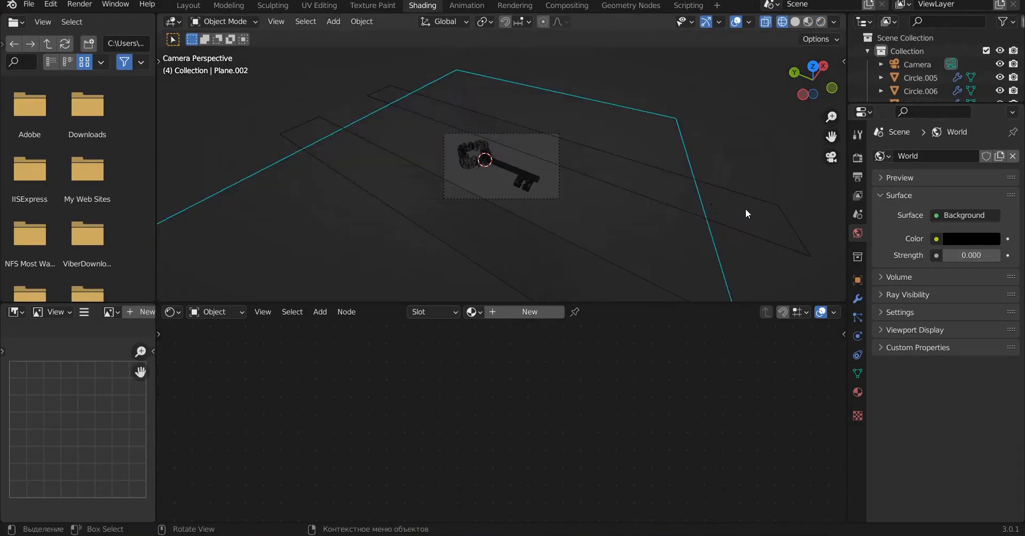
shift+click(310, 131)
key(shift+z)
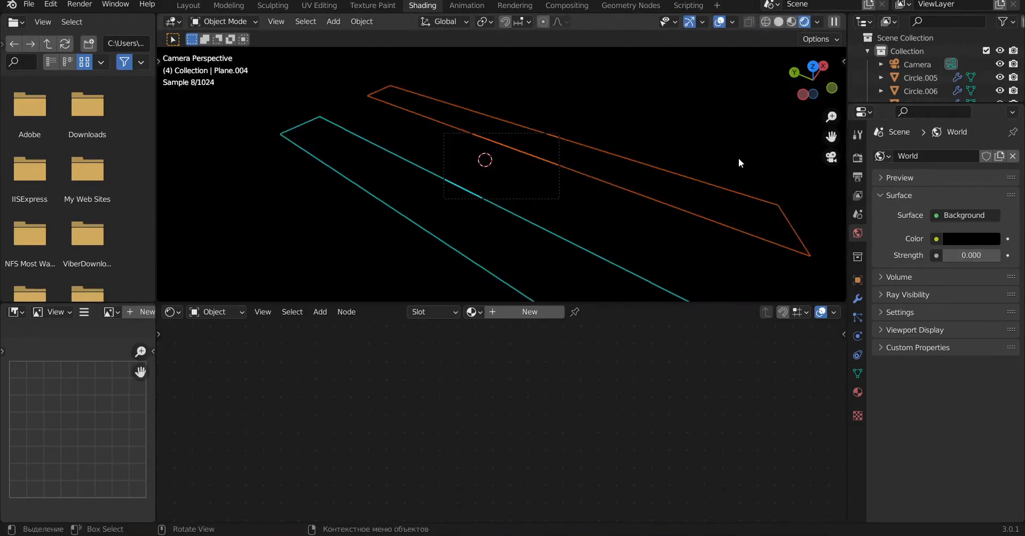
click(857, 392)
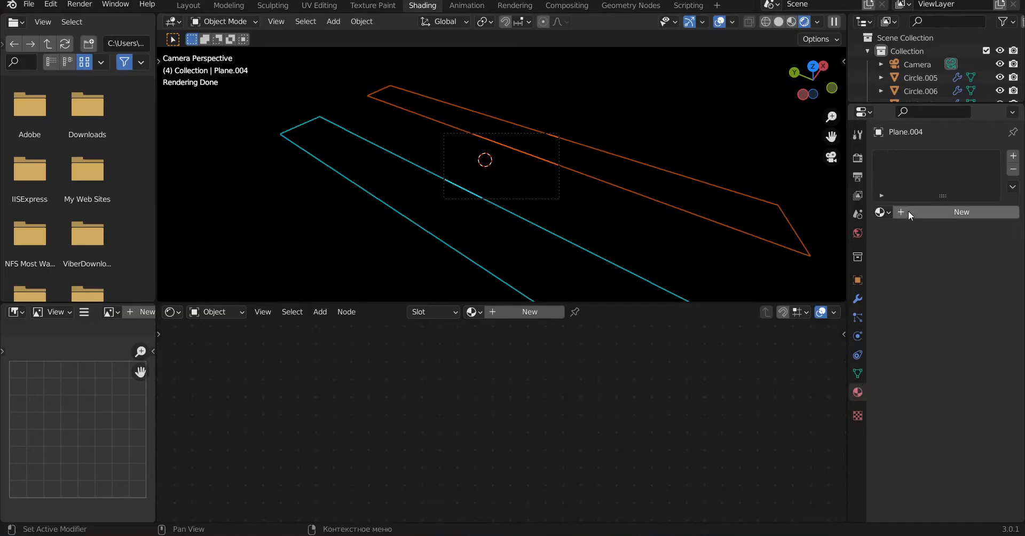
click(933, 217)
scroll(457, 372, up, 2)
middle_drag(458, 371, 471, 482)
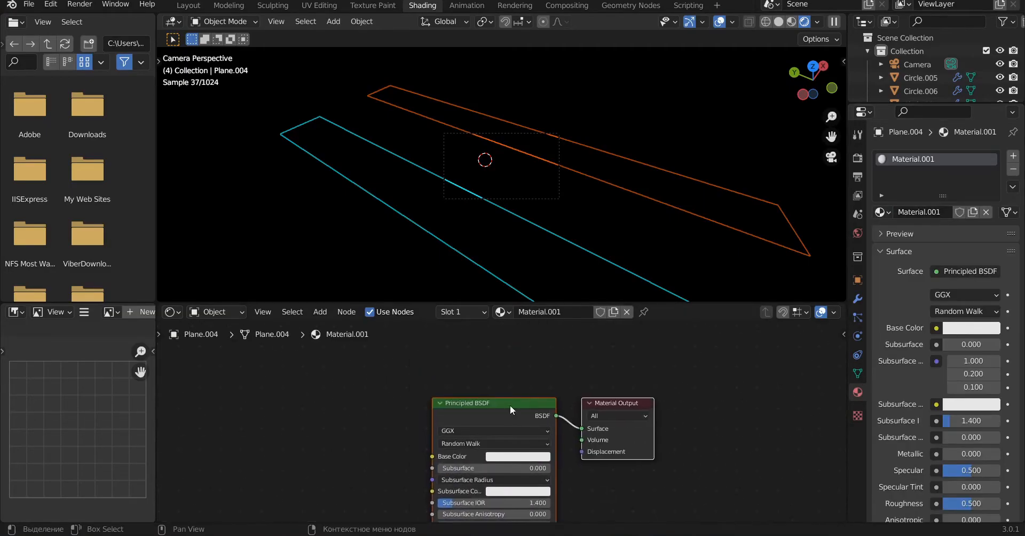
Step: Replace the strip material's Principled BSDF with an Emission shader of strength 2 connected to the Surface output
click(509, 407)
key(x)
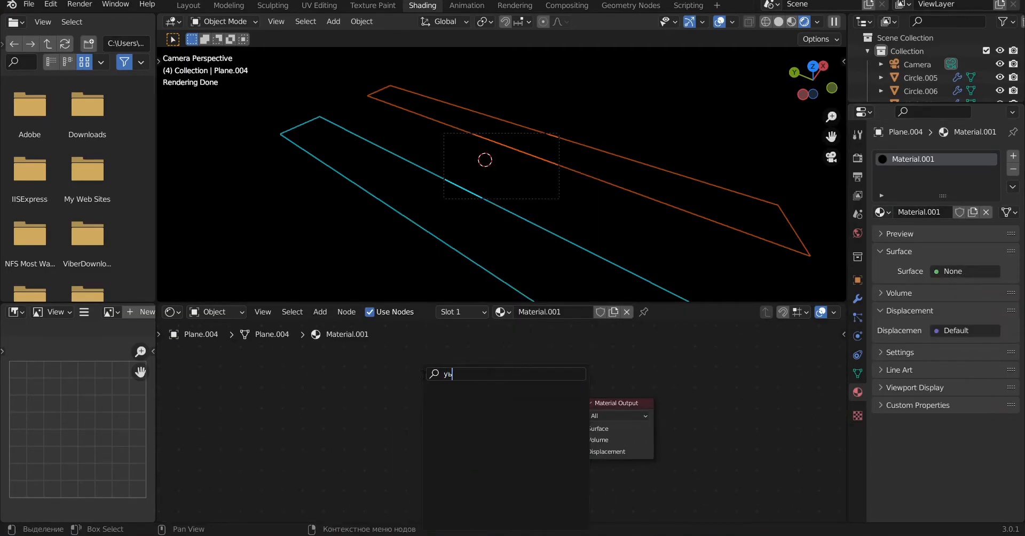
key(BackSpace)
key(BackSpace)
key(Return)
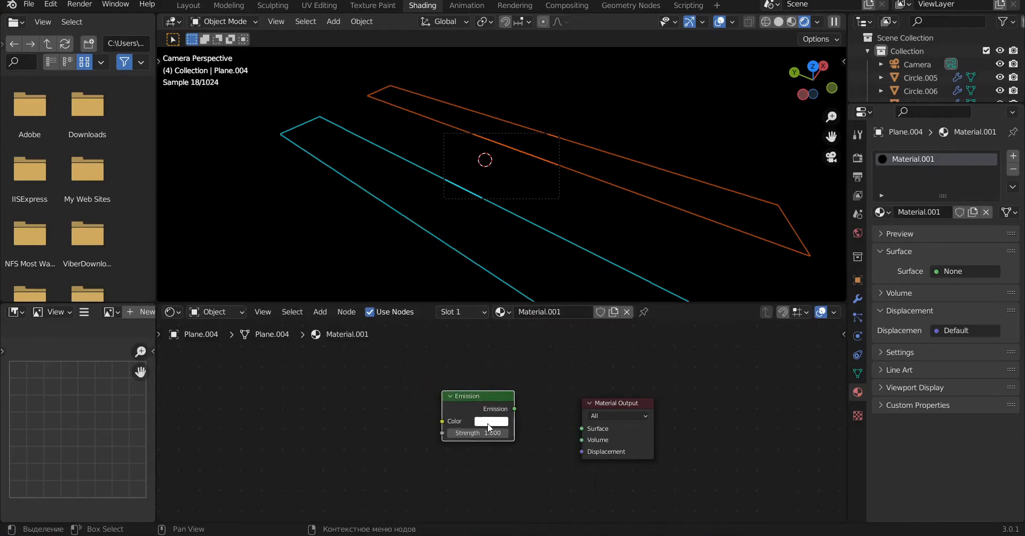
drag(558, 423, 582, 428)
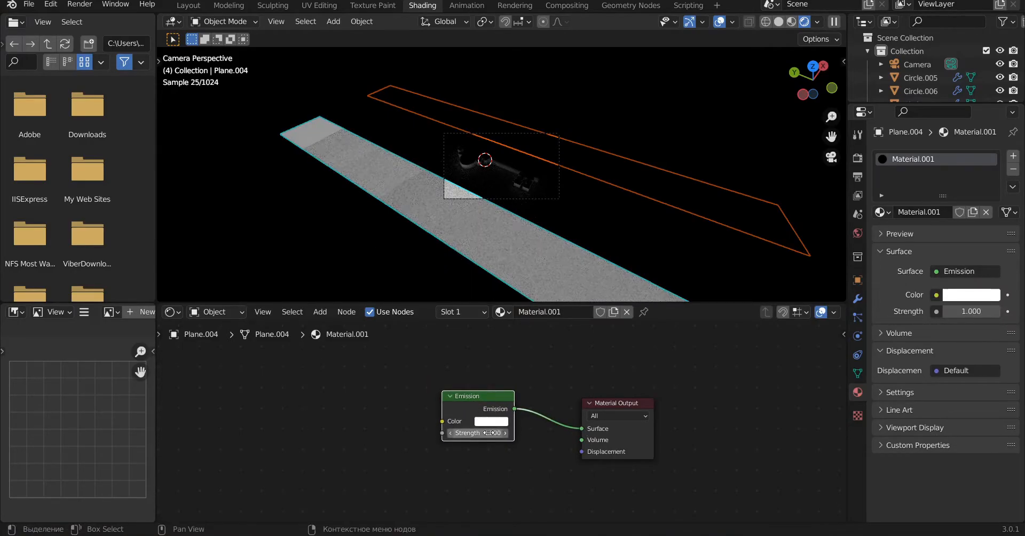
Step: Assign the same emission material to the other strip and rename the material light
click(385, 89)
click(473, 312)
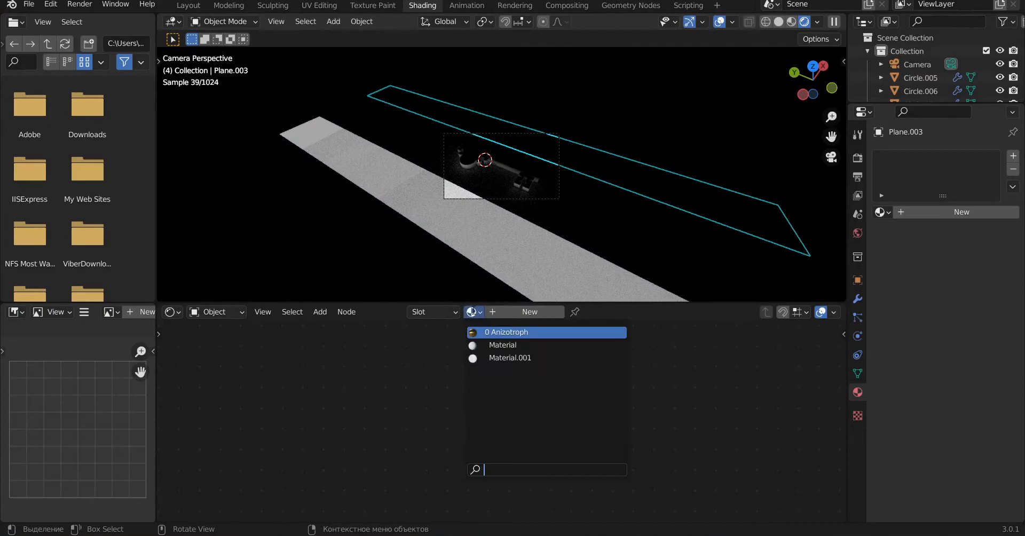
click(497, 356)
double_click(556, 312)
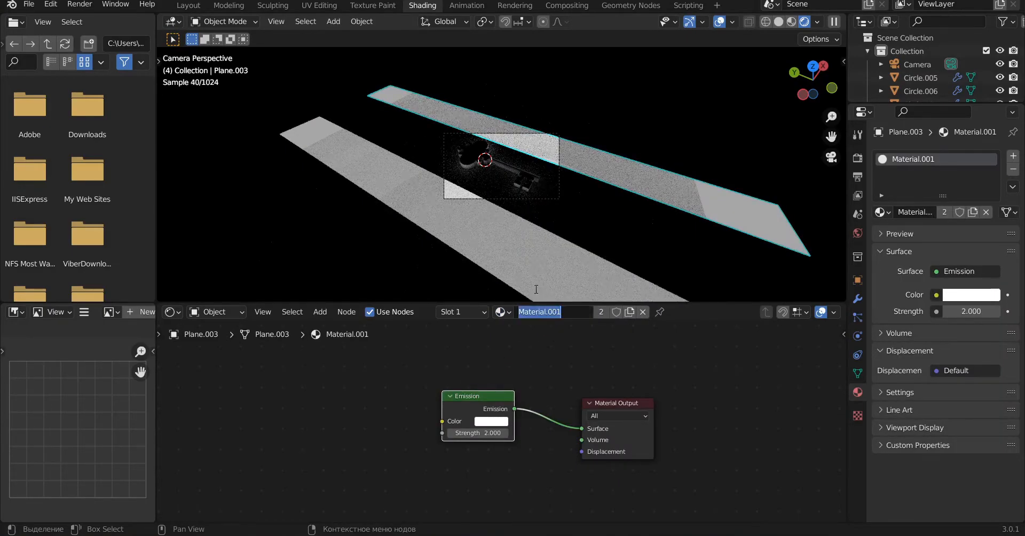
key(Return)
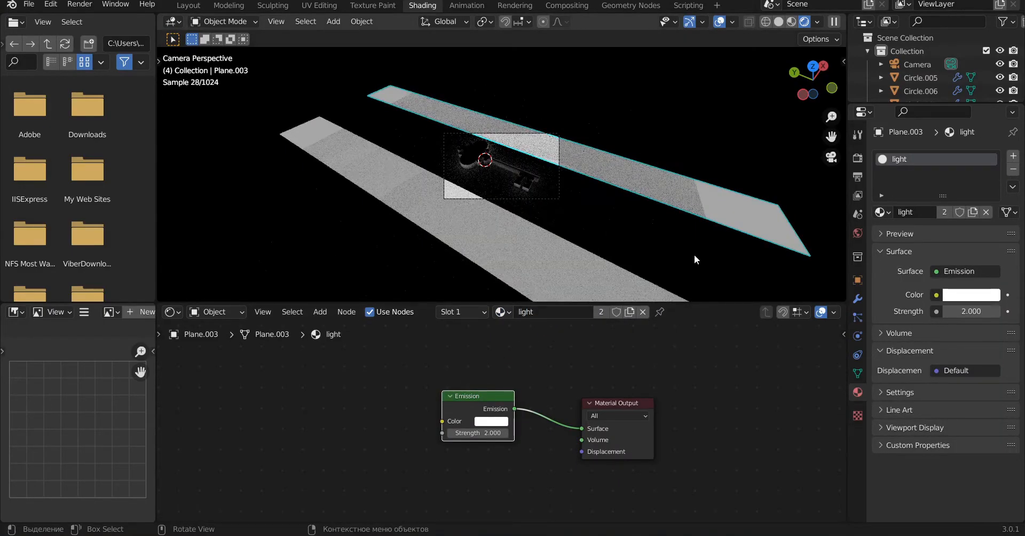
Step: Split the 3D viewport into two side-by-side views, keeping the rendered camera view in one of them
middle_drag(629, 235, 531, 172)
scroll(531, 170, down, 5)
key(KP_3)
key(KP_1)
key(KP_0)
drag(842, 16, 514, 52)
scroll(342, 161, up, 4)
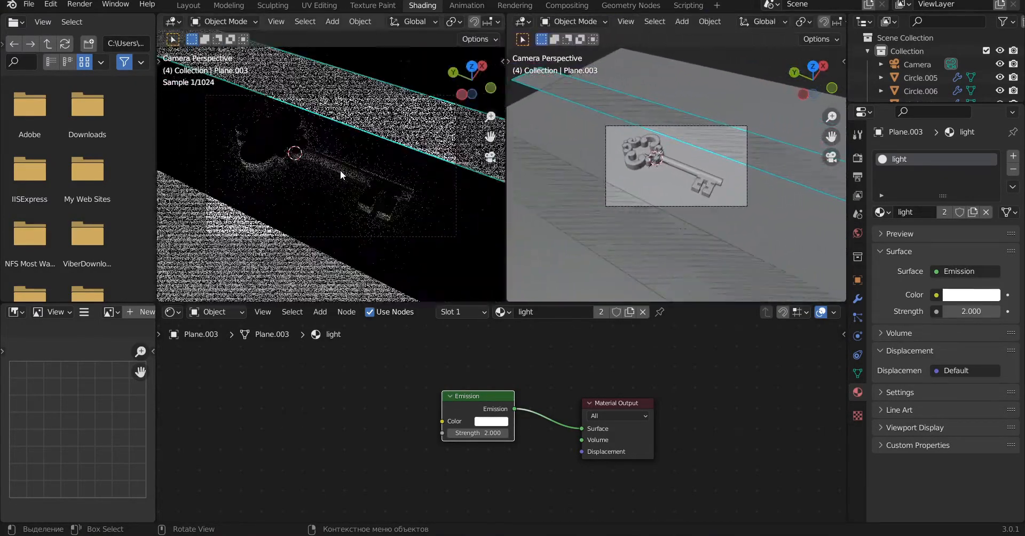
Step: Select both light strips and raise them along Z high above the key in the front view
middle_drag(731, 252, 601, 103)
shift+click(588, 103)
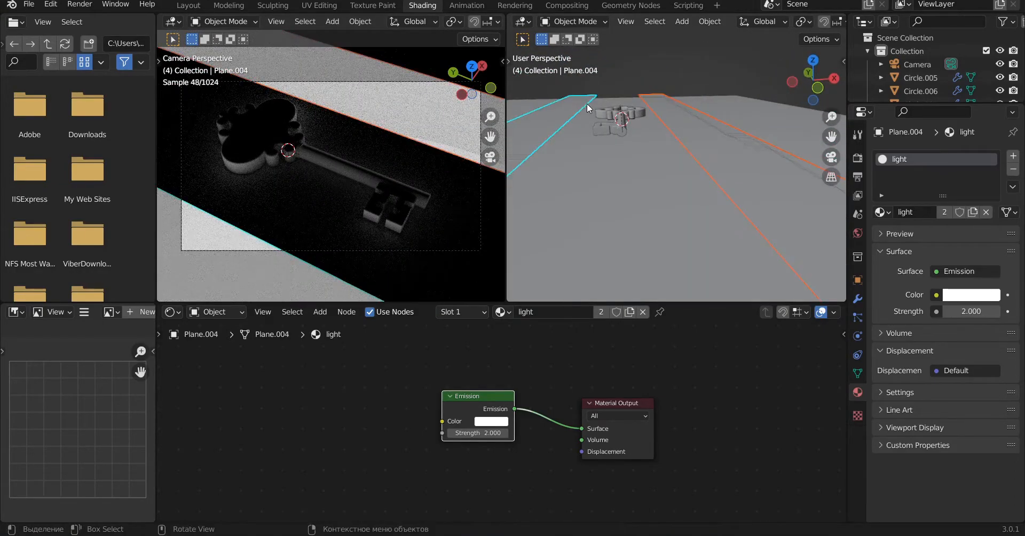
key(KP_1)
scroll(633, 132, down, 4)
key(KP_5)
scroll(743, 236, down, 3)
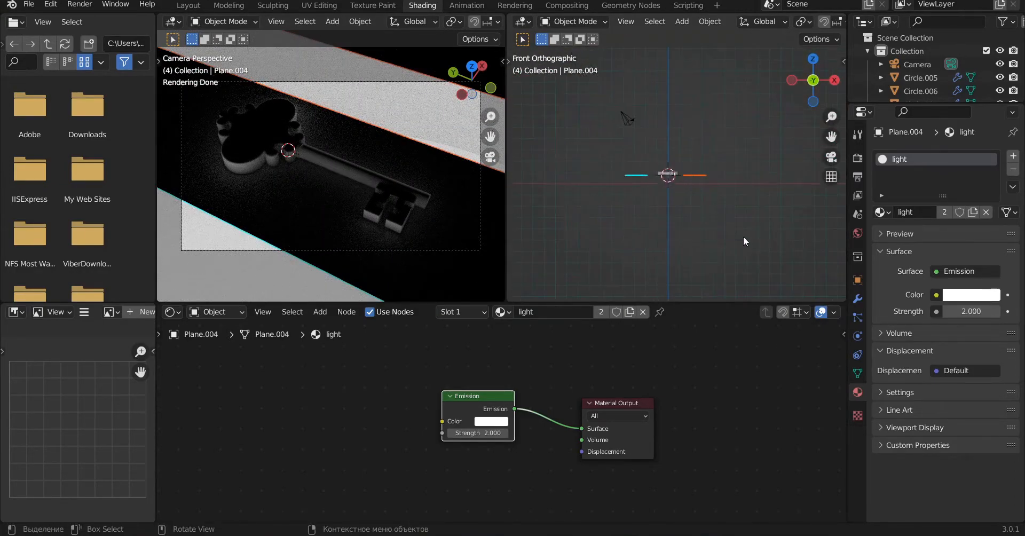
key(g)
key(z)
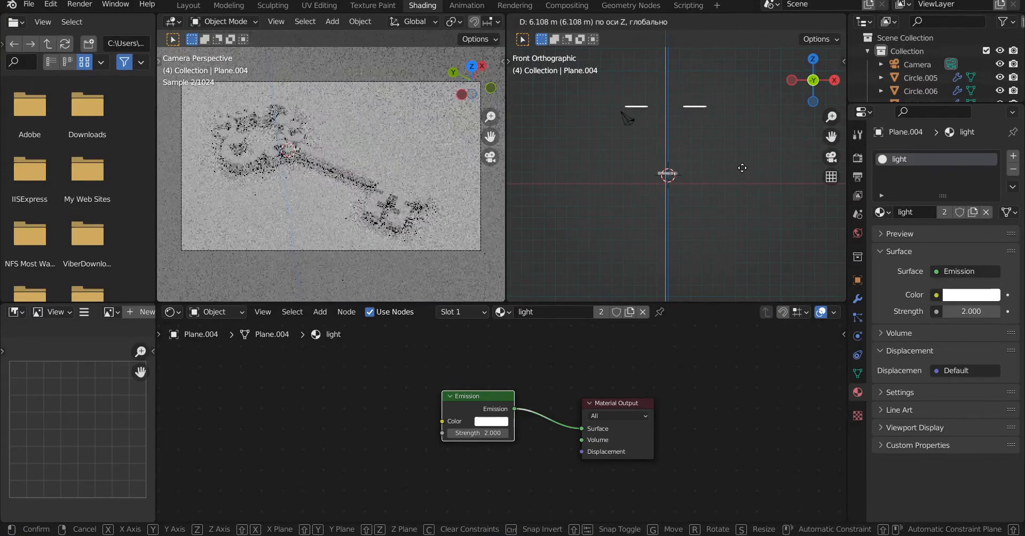
click(742, 174)
Step: Tilt the light strip on the camera's side by about 27.8° and reposition it in the front view
scroll(676, 167, up, 4)
shift+middle_drag(666, 122, 621, 159)
key(r)
click(733, 144)
key(g)
click(684, 133)
Step: Lower the opposite light strip, tilt it to face the key and adjust its position in the front view
click(699, 102)
key(g)
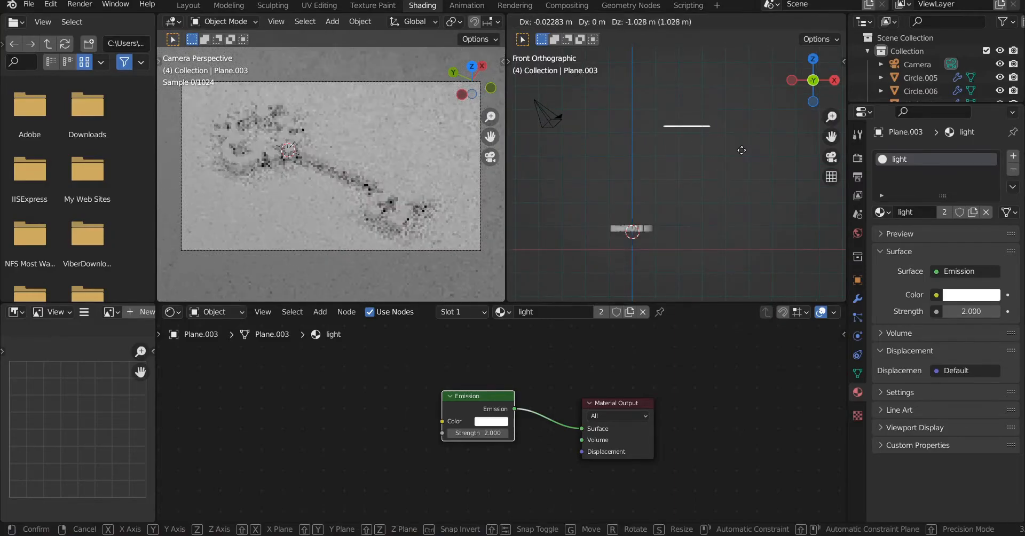
click(737, 160)
key(r)
click(764, 194)
key(g)
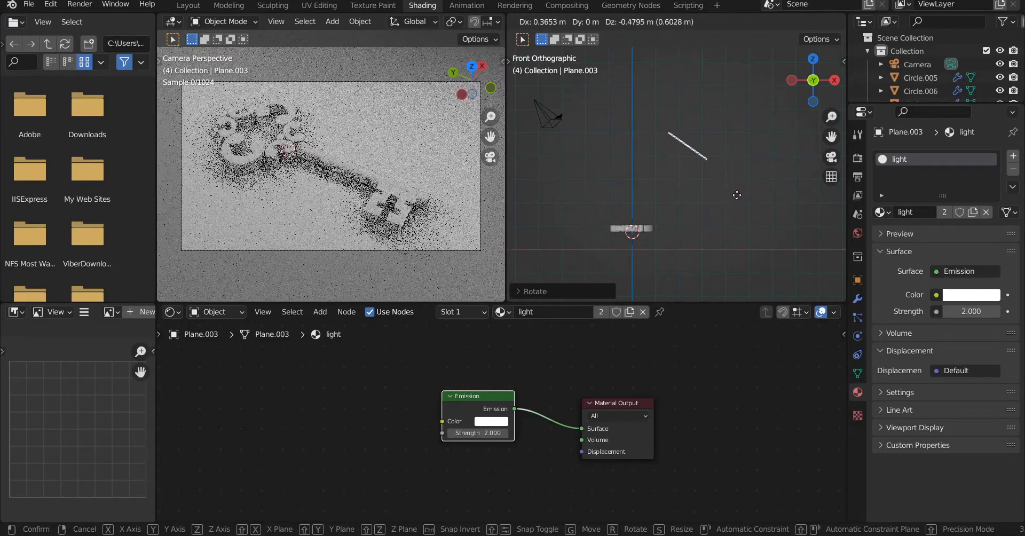
click(737, 194)
Step: Hide the light strips from the camera by turning off their Camera ray visibility
scroll(737, 195, down, 3)
shift+click(613, 116)
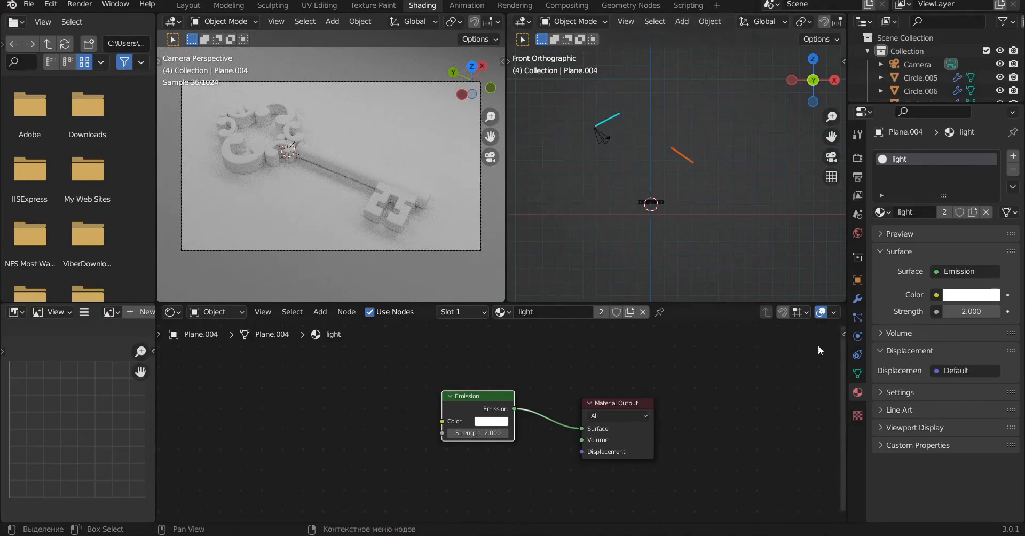
click(857, 280)
scroll(876, 444, down, 1)
click(883, 460)
scroll(883, 460, down, 5)
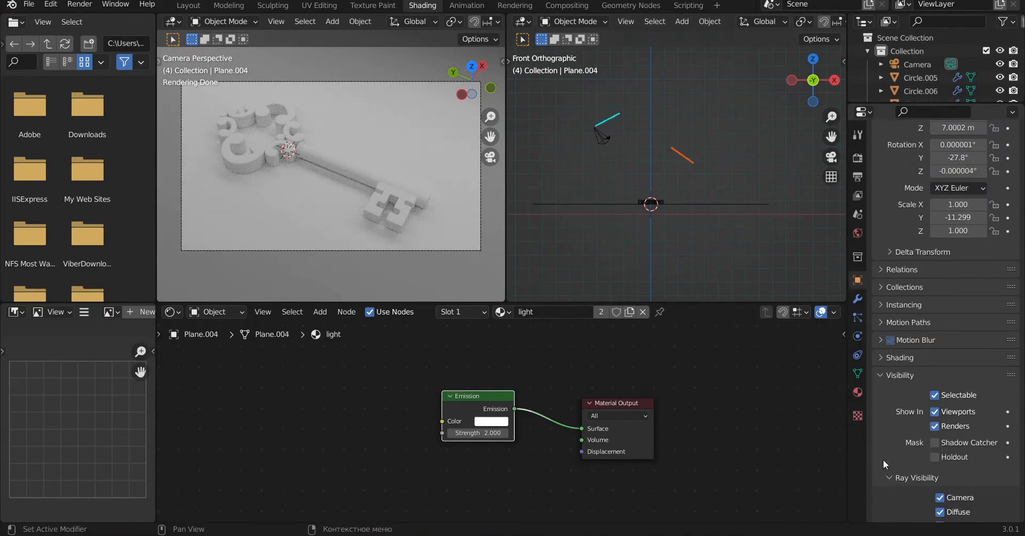
click(940, 455)
click(687, 158)
click(609, 122)
Step: Select the floor plane and create a new material for it named Flor
middle_drag(651, 221, 774, 248)
click(775, 249)
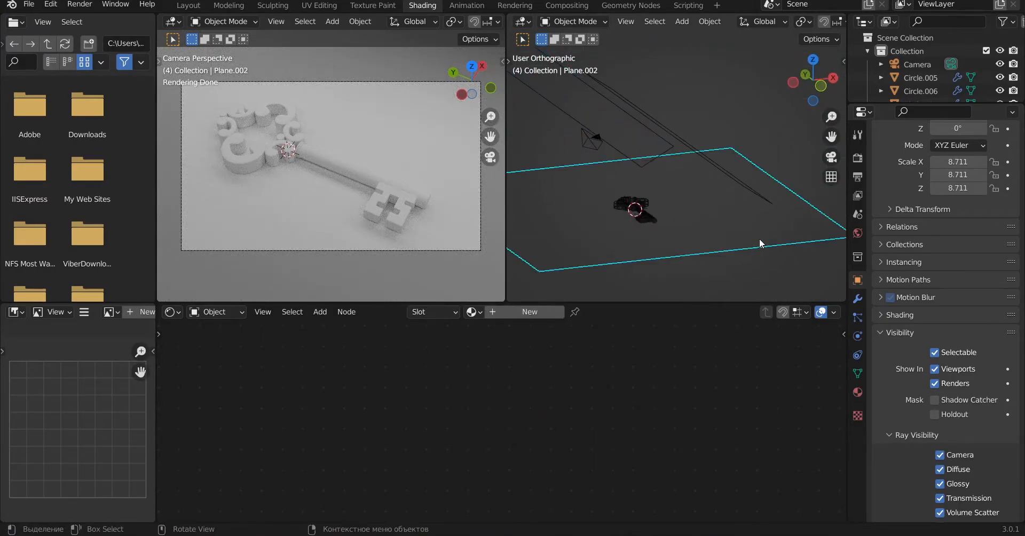
click(522, 312)
double_click(522, 314)
text(F)
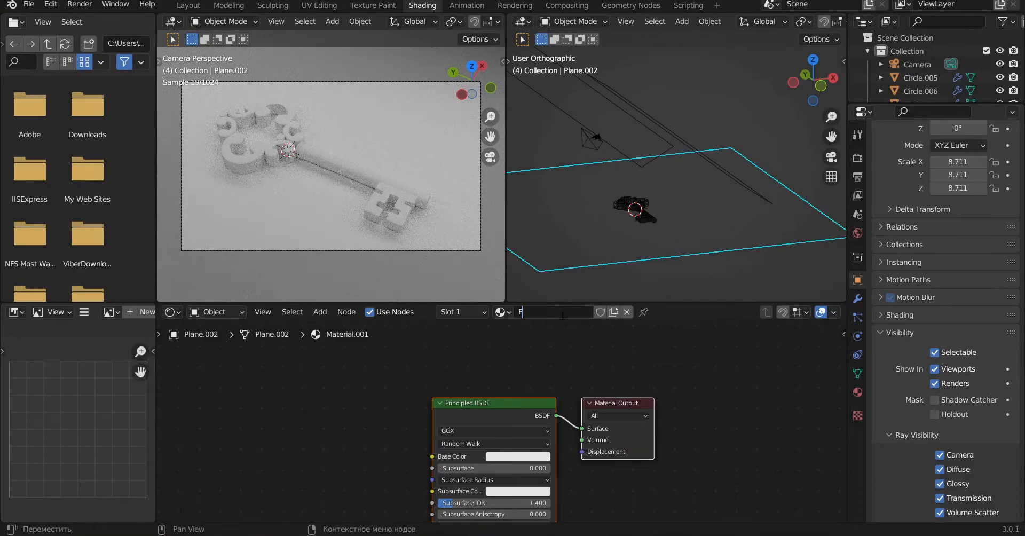
text(lor)
key(Return)
Step: Replace the Principled BSDF in the floor material with a Diffuse BSDF and a Glossy BSDF node
click(515, 403)
key(Delete)
key(shift+a)
click(327, 382)
text(dif)
click(378, 391)
click(433, 345)
key(shift+a)
click(364, 383)
text(glos)
click(385, 396)
click(381, 442)
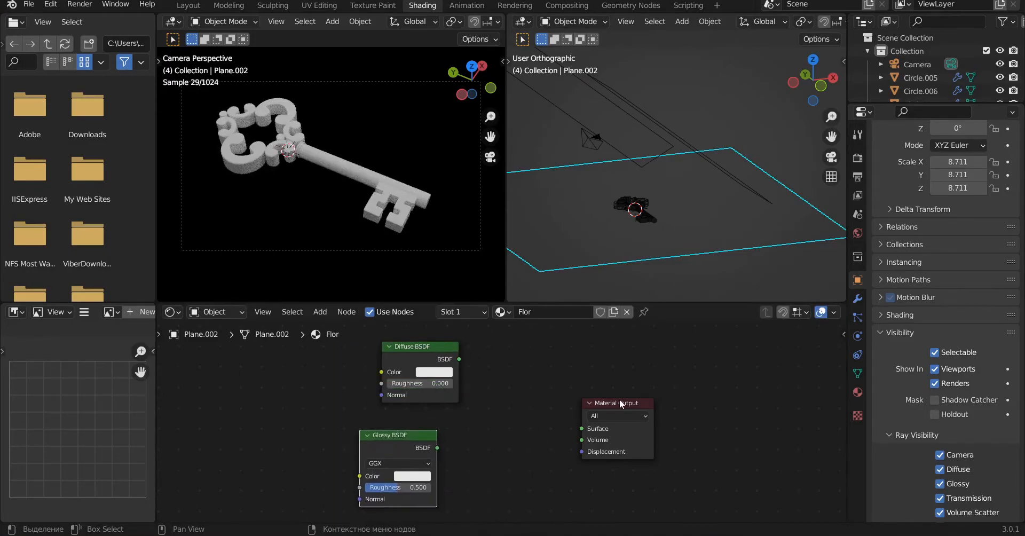
Step: Make room before the Material Output and add a Mix Shader node between it and the two BSDF nodes
drag(610, 402, 684, 393)
key(shift+a)
click(473, 381)
text(mix)
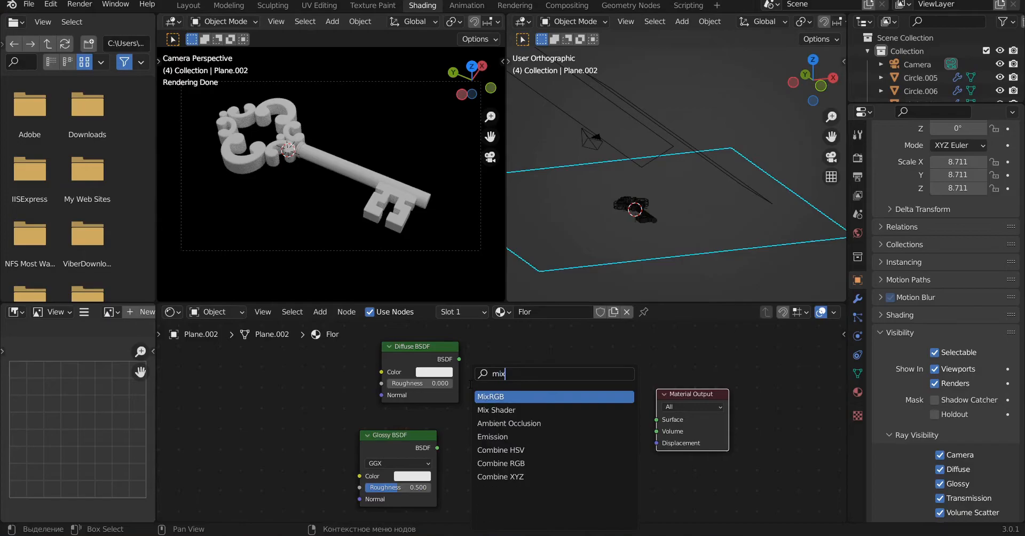
click(497, 397)
click(529, 385)
Step: Set the Diffuse BSDF color to black and the Glossy BSDF roughness to 0.4
mouse_move(453, 361)
mouse_down()
mouse_move(415, 361)
mouse_move(438, 361)
mouse_up()
click(422, 373)
drag(490, 250, 489, 300)
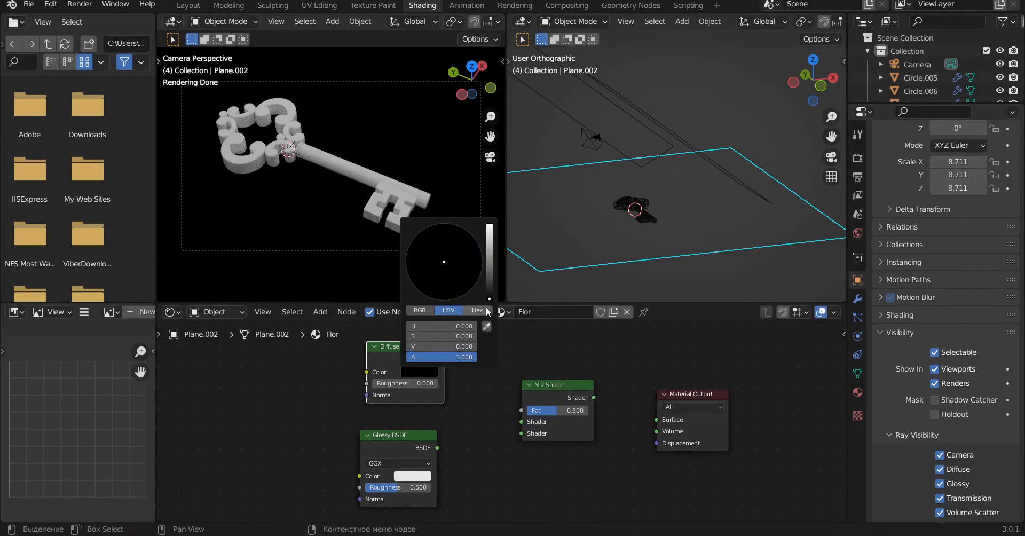
click(402, 487)
key(BackSpace)
text(4)
key(Return)
Step: Connect the Diffuse and Glossy shaders through the Mix Shader to the output's Surface and set the mix factor to 0.1
drag(444, 359, 521, 422)
drag(438, 447, 521, 433)
drag(594, 398, 656, 420)
click(572, 411)
text(0.1)
key(Return)
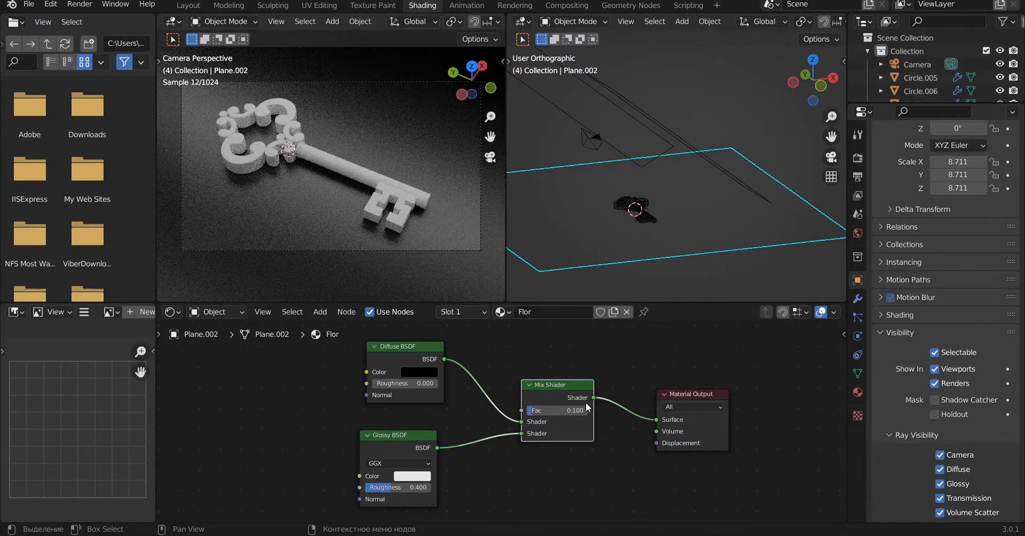
Step: Select the key's shaft with its bit and create a new material for it named Anisotropic
middle_drag(623, 420, 611, 419)
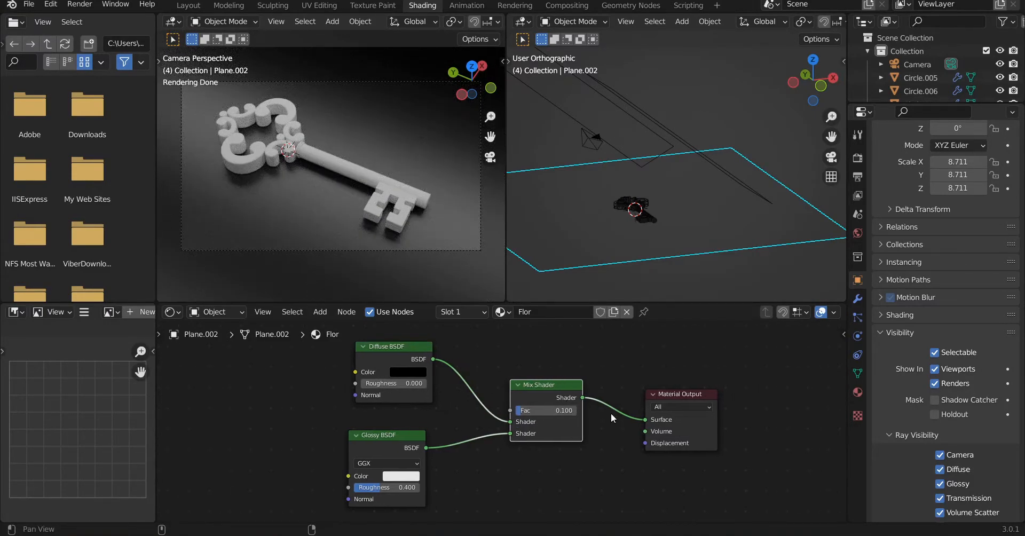
middle_drag(399, 199, 419, 194)
key(KP_0)
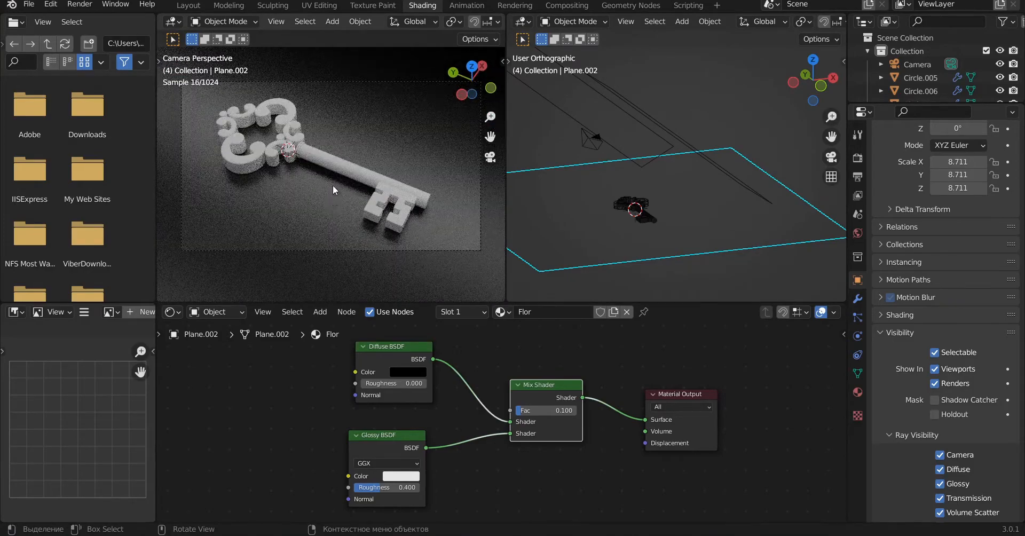
click(441, 206)
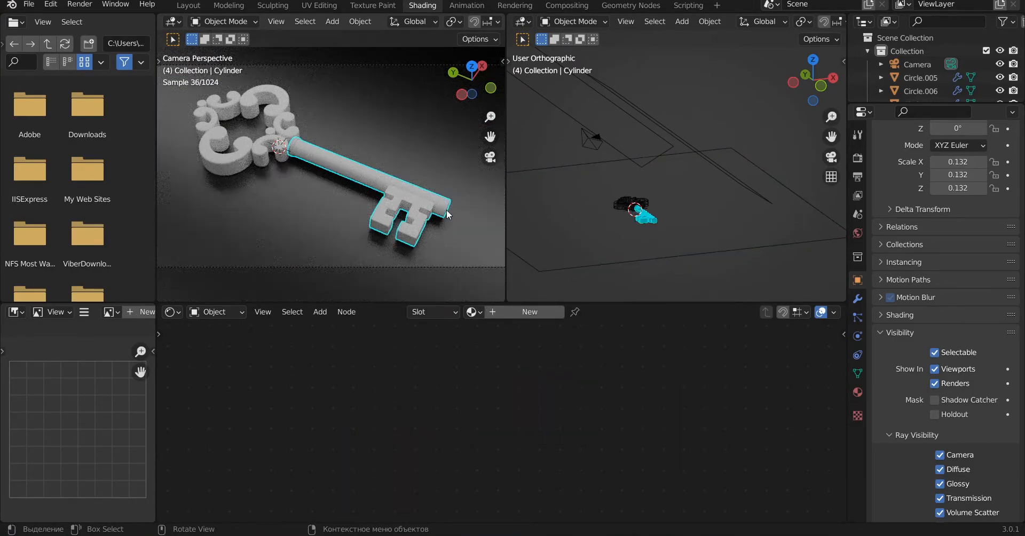
click(526, 313)
double_click(572, 311)
text(An)
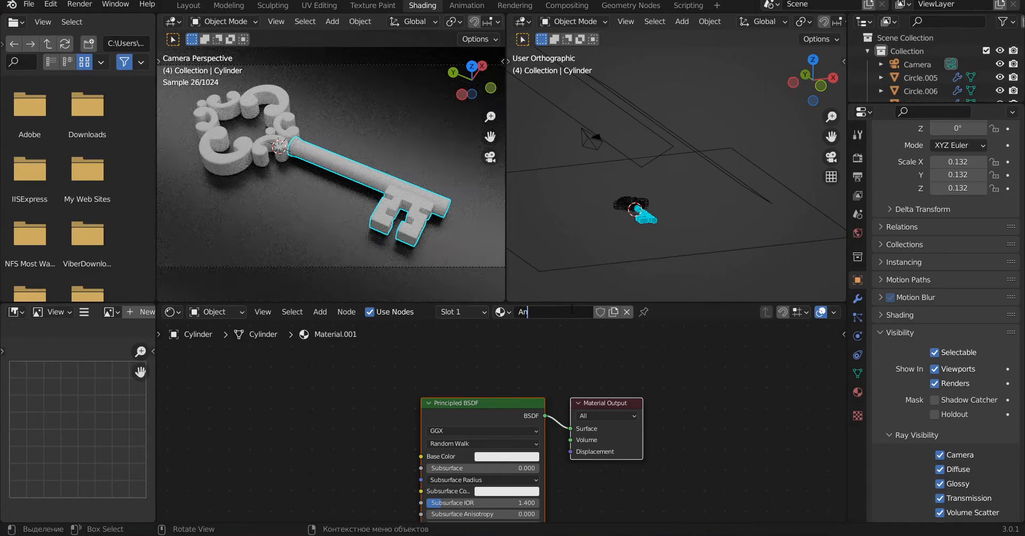
text(isotropic)
key(Return)
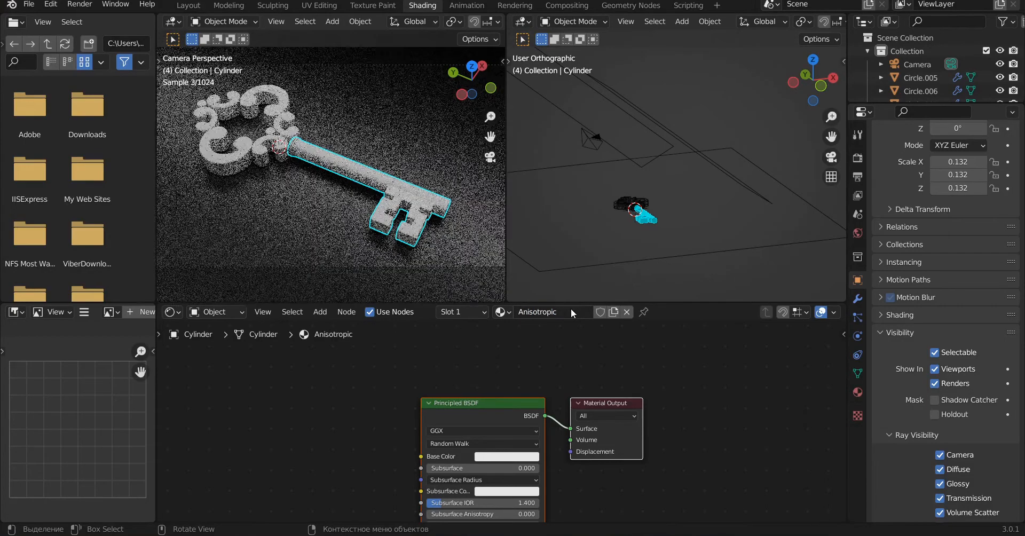
Step: Replace the Principled BSDF with an Anisotropic BSDF connected to the output's Surface and set its roughness to 0.25
click(518, 402)
key(Delete)
drag(598, 404, 792, 365)
key(shift+a)
text(ani)
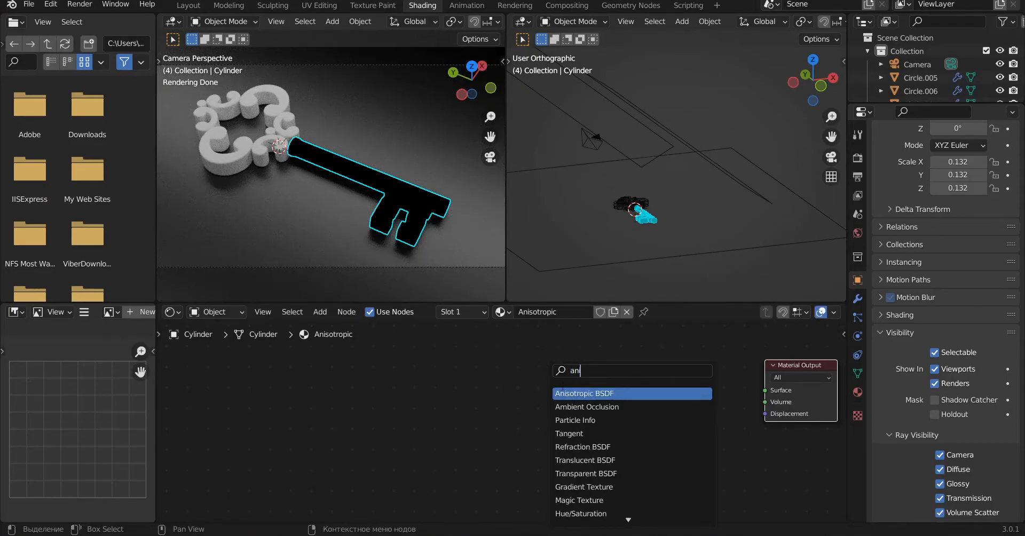
key(Return)
click(696, 380)
drag(737, 371, 774, 389)
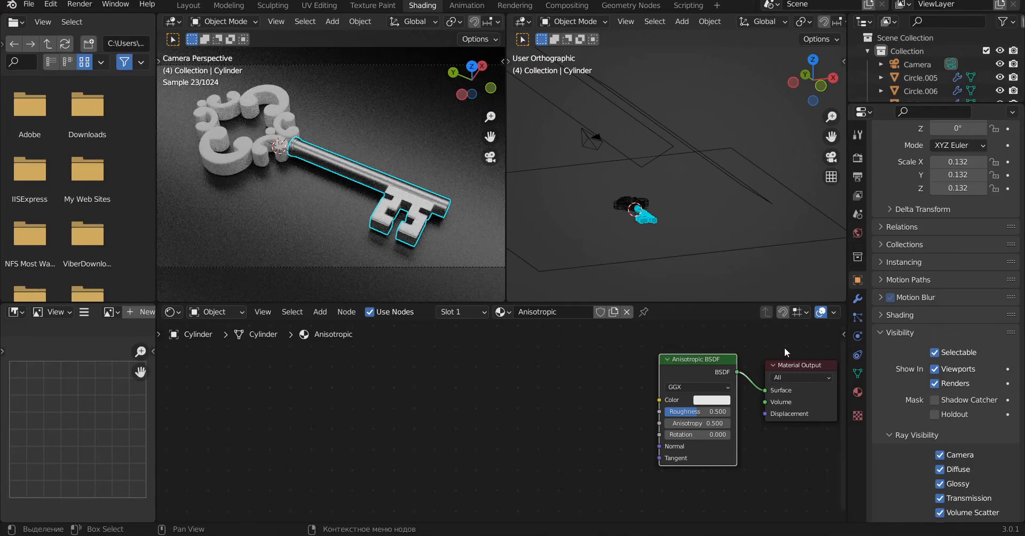
double_click(716, 412)
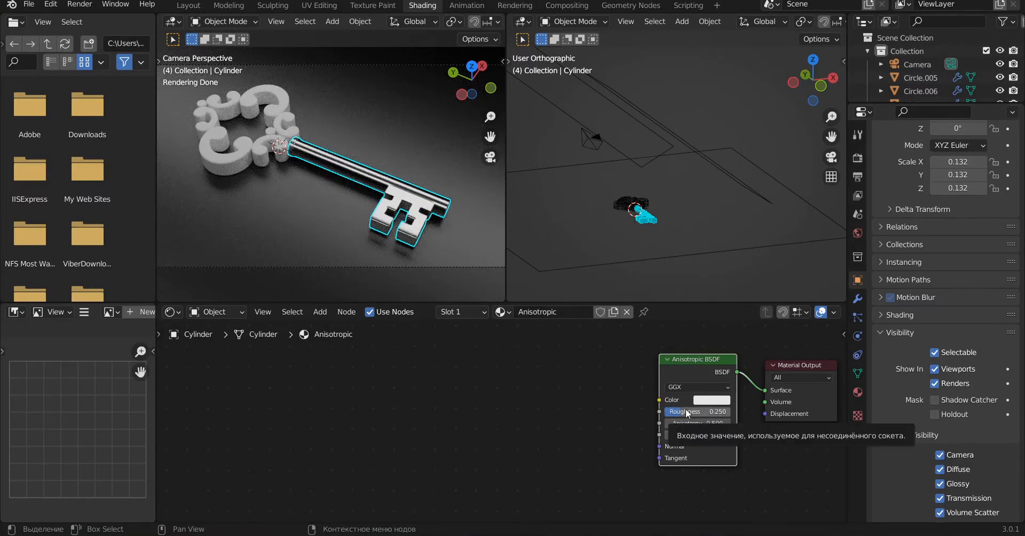
Step: Add a Tangent node set to radial Y and connect it to the Anisotropic BSDF's Tangent input
key(shift+a)
text(tan)
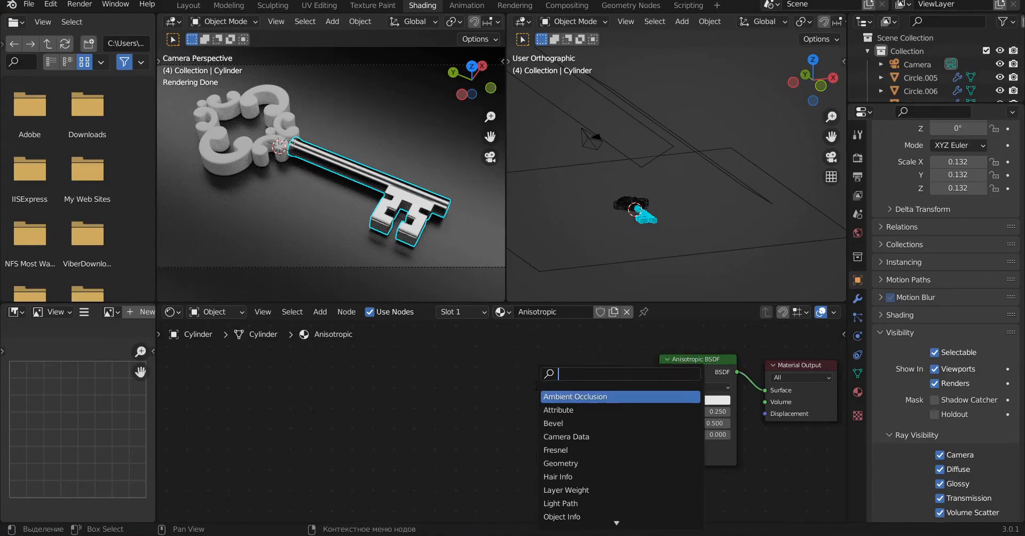
key(Return)
click(550, 434)
drag(626, 452, 660, 458)
click(605, 467)
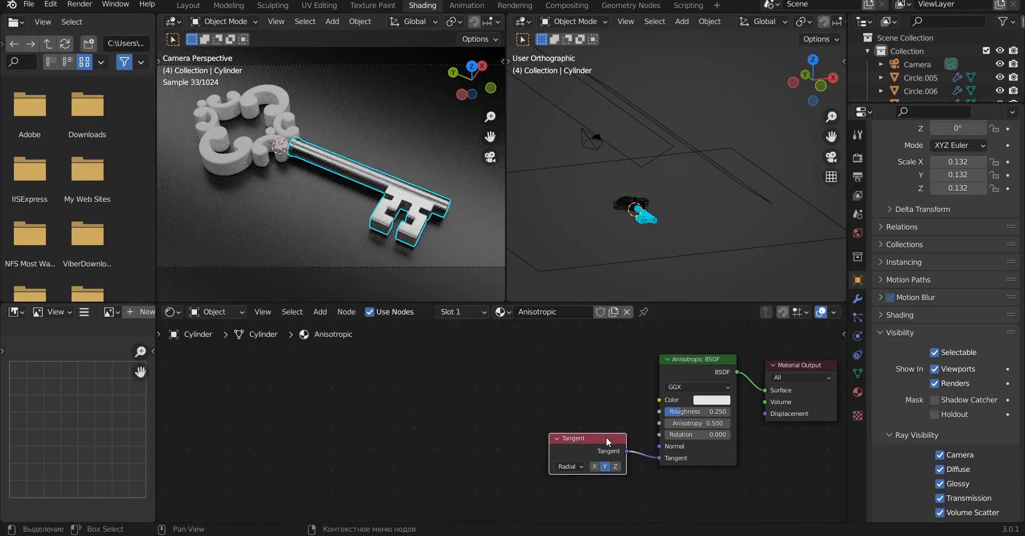
drag(606, 437, 607, 472)
Step: Add a Texture Coordinate node at the start of the shaft material's node tree
key(shift+a)
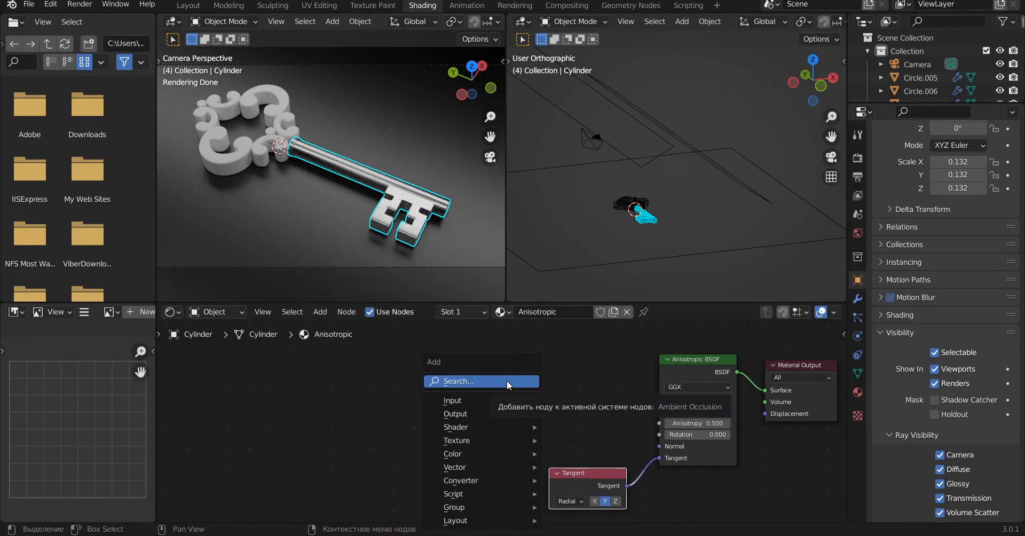
click(507, 381)
text(tex)
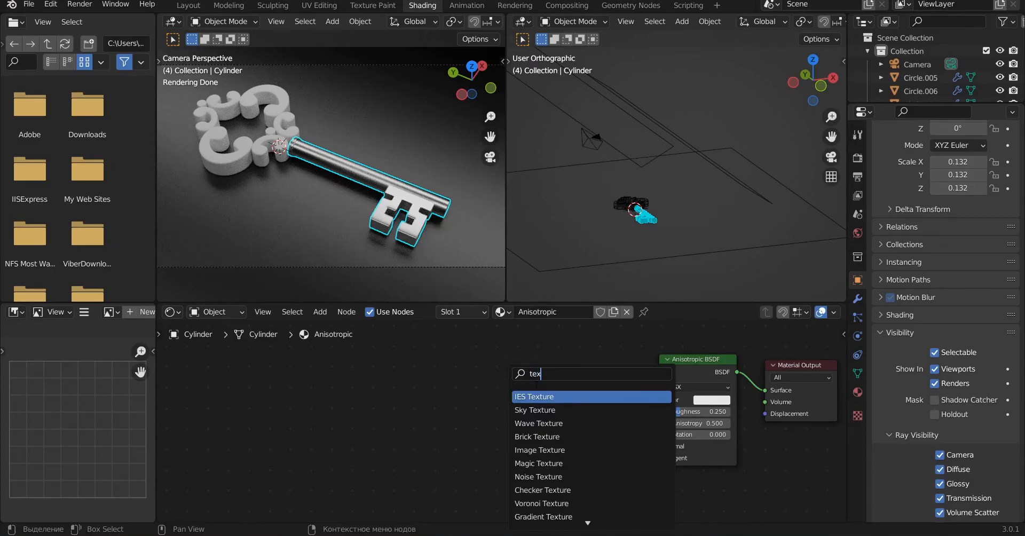
text(ture co)
key(Return)
click(232, 378)
Step: Add a Mapping node beside the Texture Coordinate node and feed its Vector input from the Generated output
key(shift+a)
click(360, 384)
text(map)
key(Return)
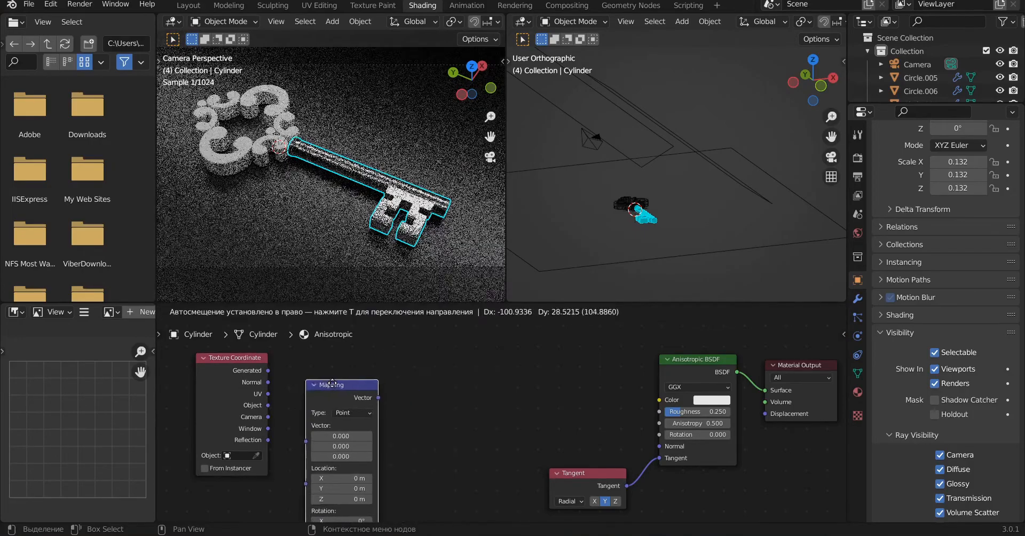
click(325, 355)
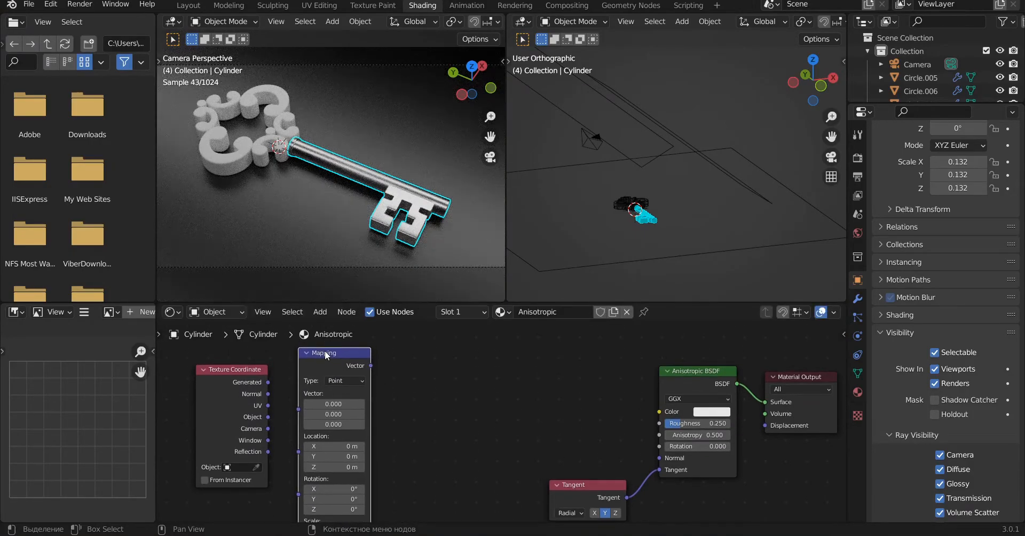
drag(268, 382, 299, 409)
drag(338, 355, 346, 348)
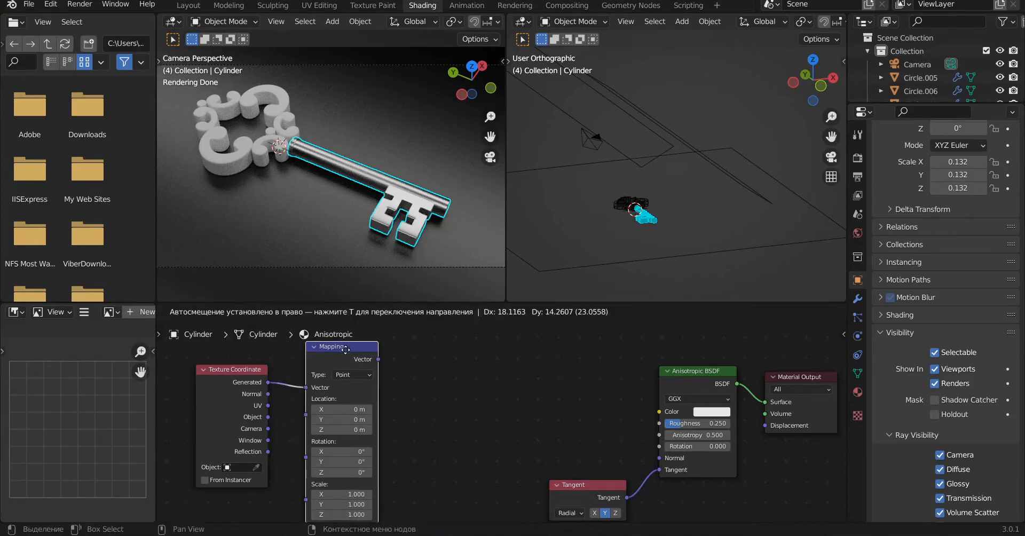
click(345, 349)
scroll(356, 382, down, 1)
key(shift+a)
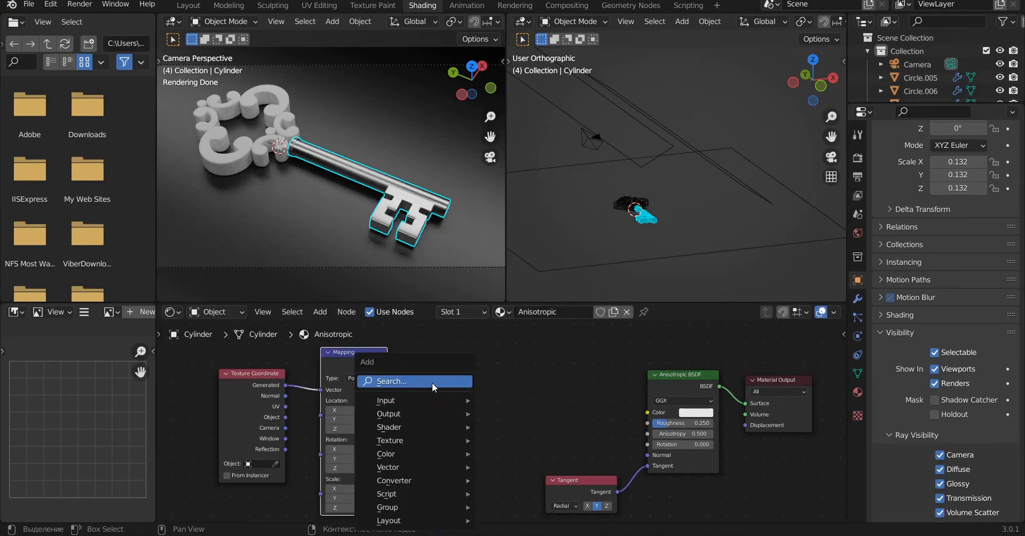
click(431, 383)
text(whi)
key(Return)
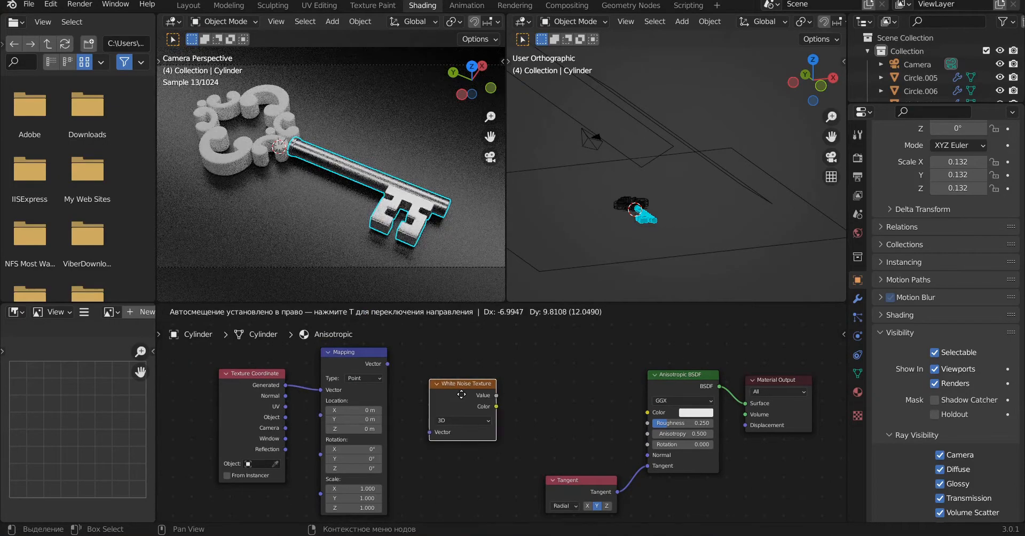
click(461, 394)
Step: Add a Noise Texture node and connect the Mapping node's Vector output to its Vector input
key(shift+a)
click(443, 383)
text(noise)
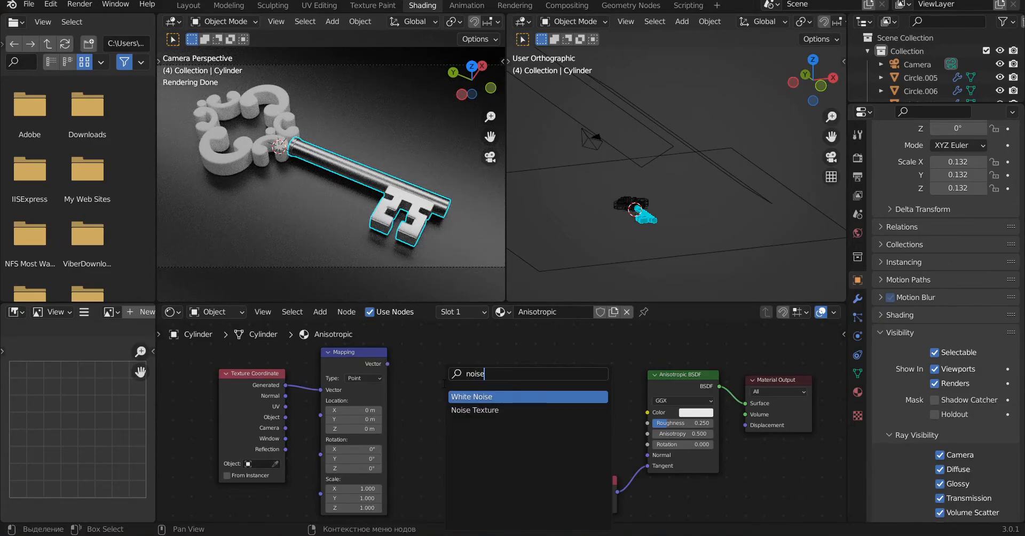
key(Down)
key(Return)
click(443, 384)
click(556, 283)
drag(455, 364, 457, 362)
drag(387, 364, 421, 410)
Step: Set the Noise Texture's scale to 2
click(469, 421)
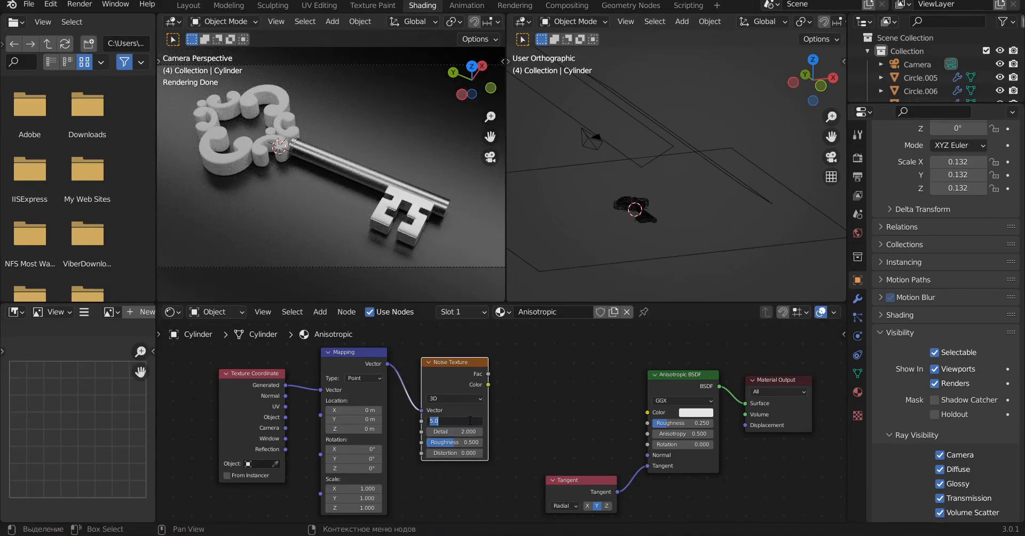
text(2)
key(Return)
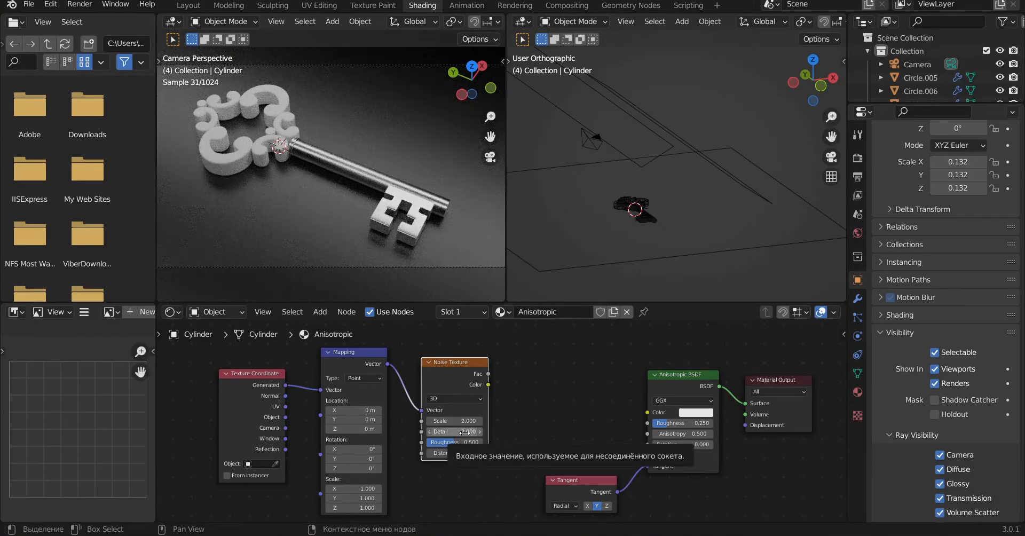
click(464, 432)
click(532, 419)
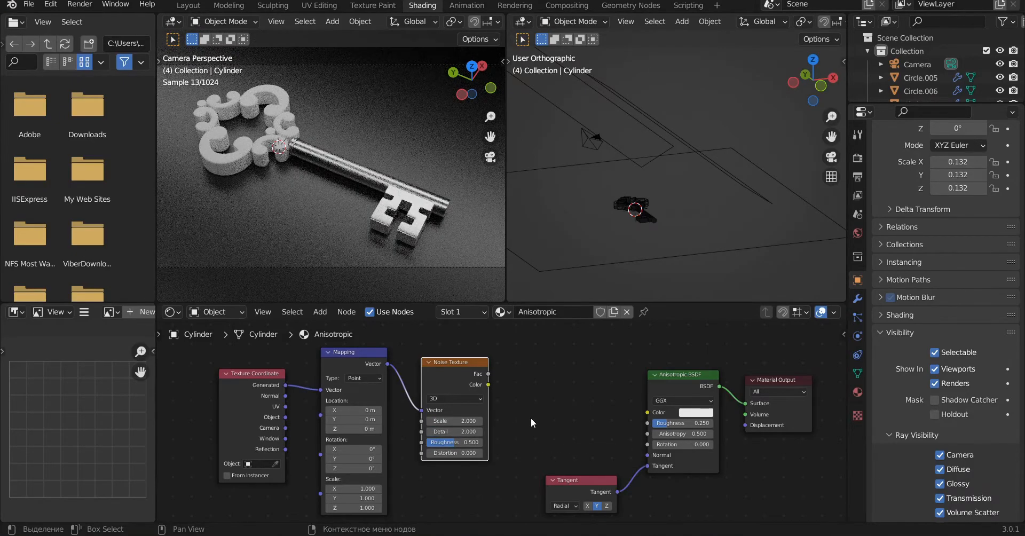
Step: Add a ColorRamp between the Noise Texture's Fac output and the Anisotropic BSDF's Color input, moving its white stop to position 0.917
key(shift+a)
text(color)
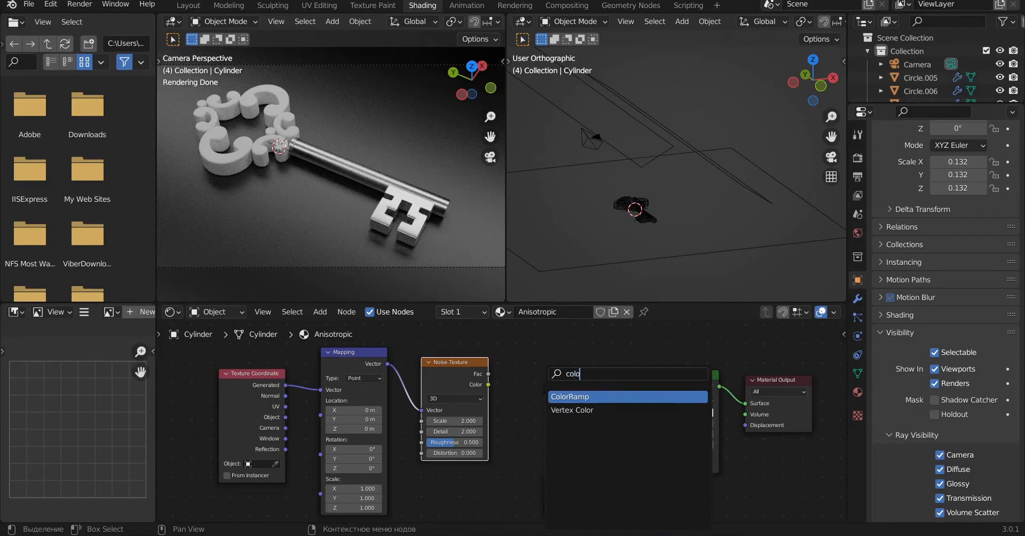
click(571, 398)
click(540, 360)
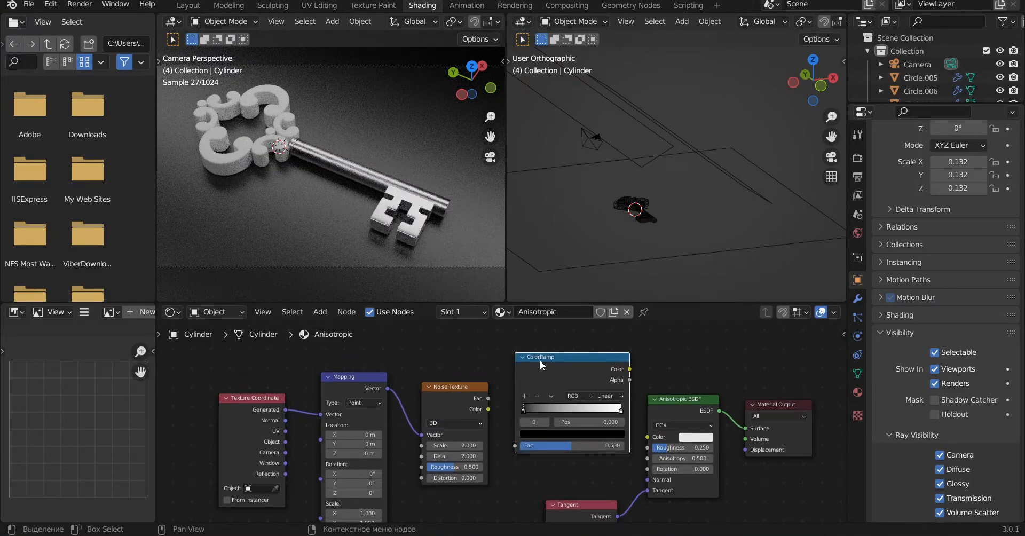
drag(488, 398, 515, 445)
drag(629, 370, 612, 410)
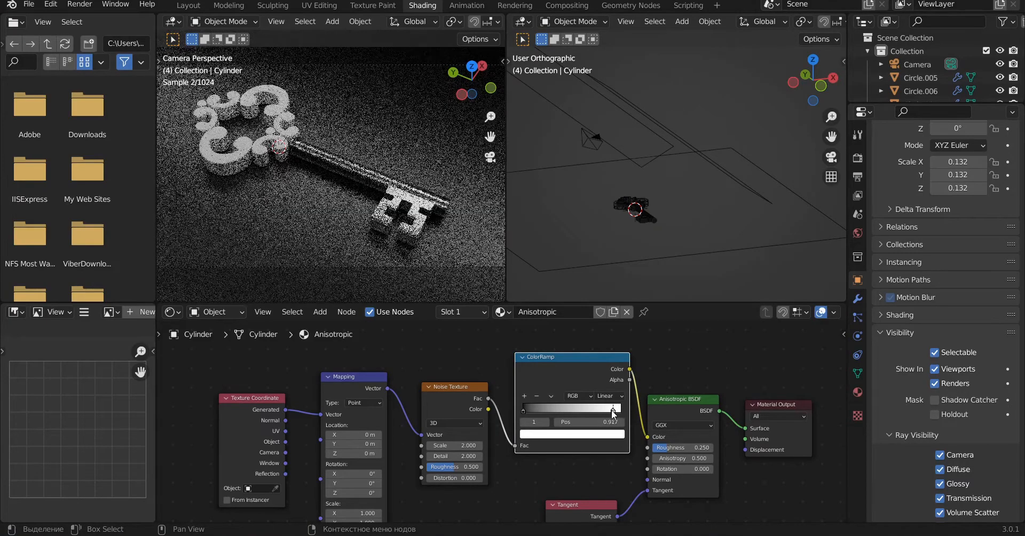
Step: Recolor the ColorRamp's white stop to a pale gold by its hex value
click(609, 435)
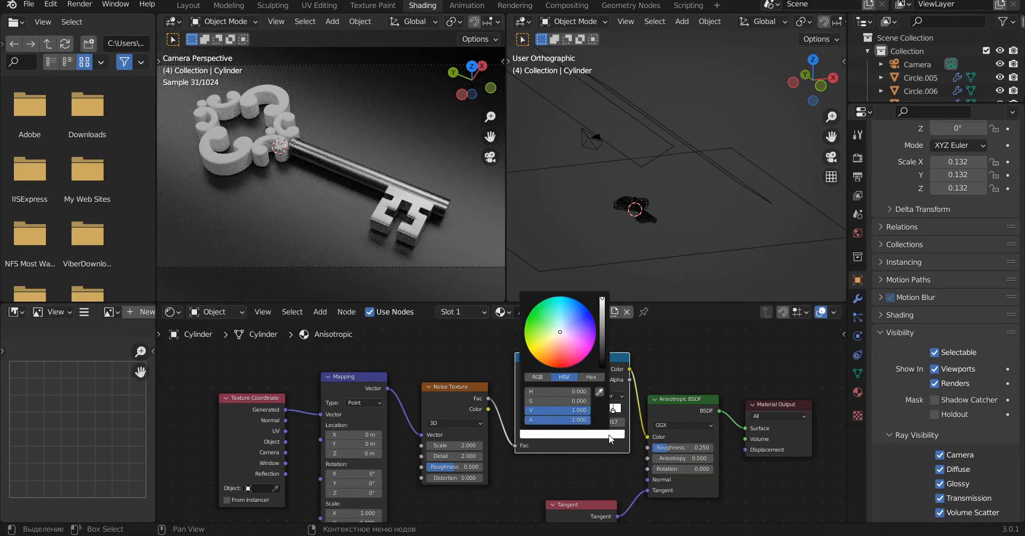
click(591, 377)
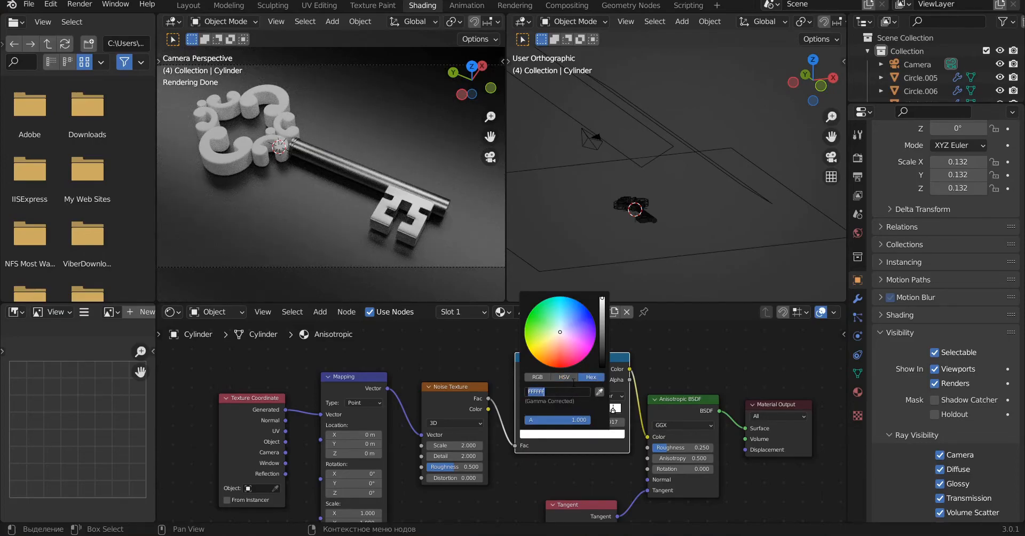
text(FFDB)
key(Return)
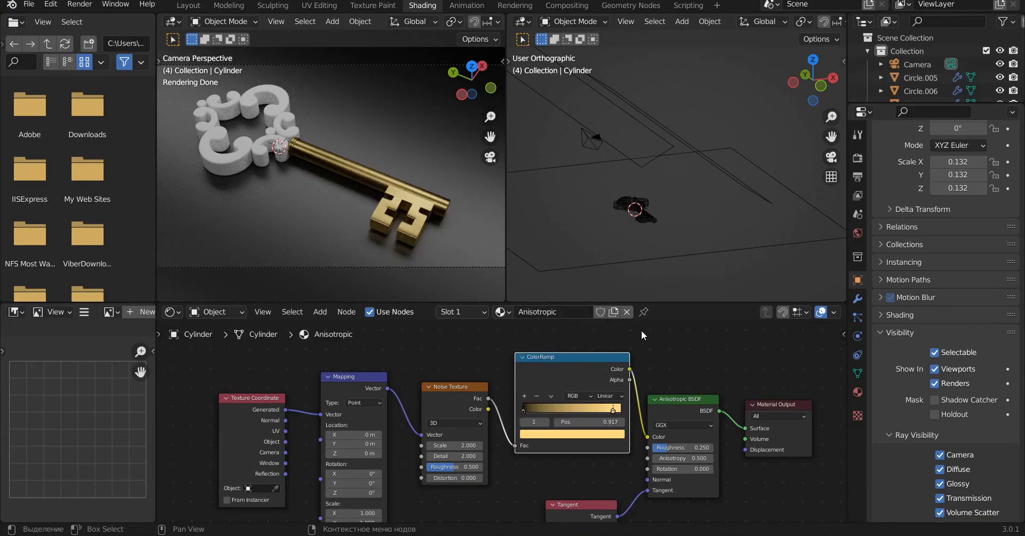
key(Home)
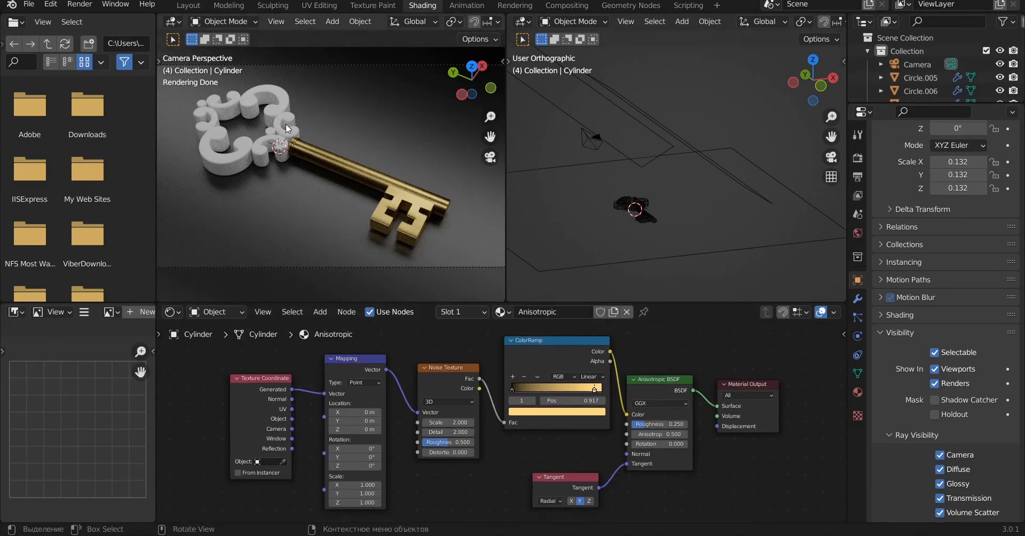
Step: Assign the existing Anisotropic material to the small scroll ornaments beside the key's shaft
click(292, 113)
scroll(299, 122, up, 4)
middle_drag(324, 146, 264, 285)
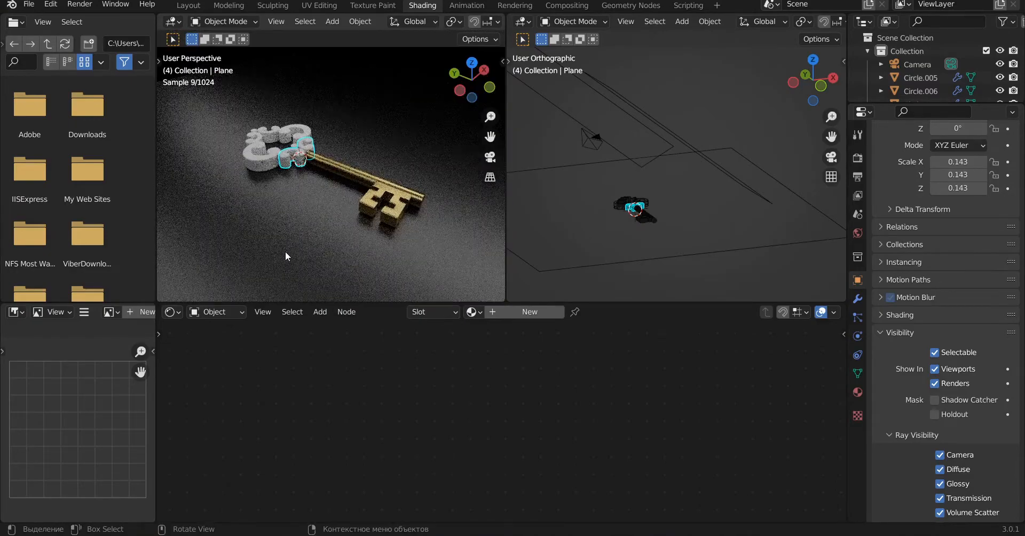
key(KP_0)
scroll(289, 242, down, 3)
scroll(291, 238, down, 2)
click(473, 312)
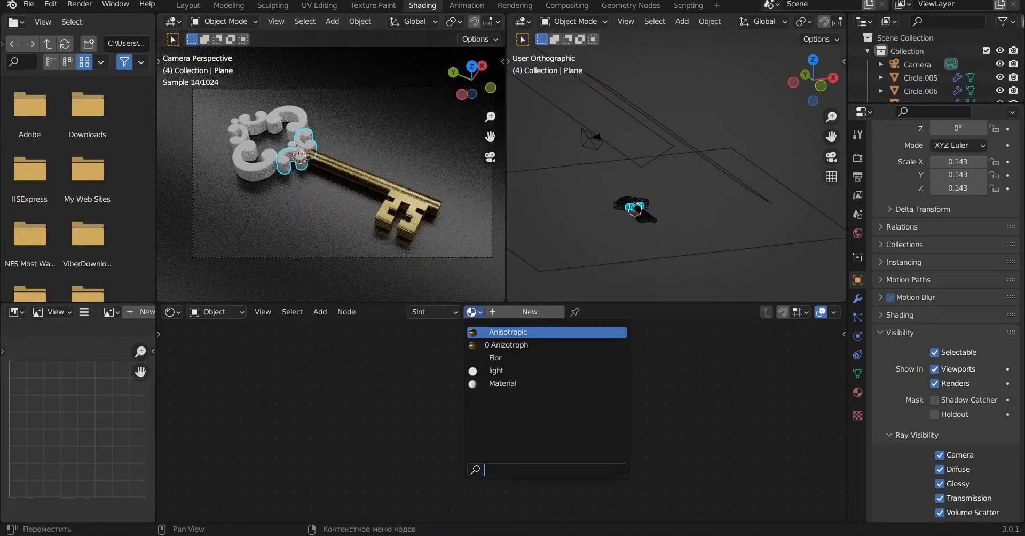
click(511, 332)
Step: Assign the Anisotropic material to the large C-shaped scrolls and to the small scrolls at the bow's far end
click(283, 123)
click(472, 312)
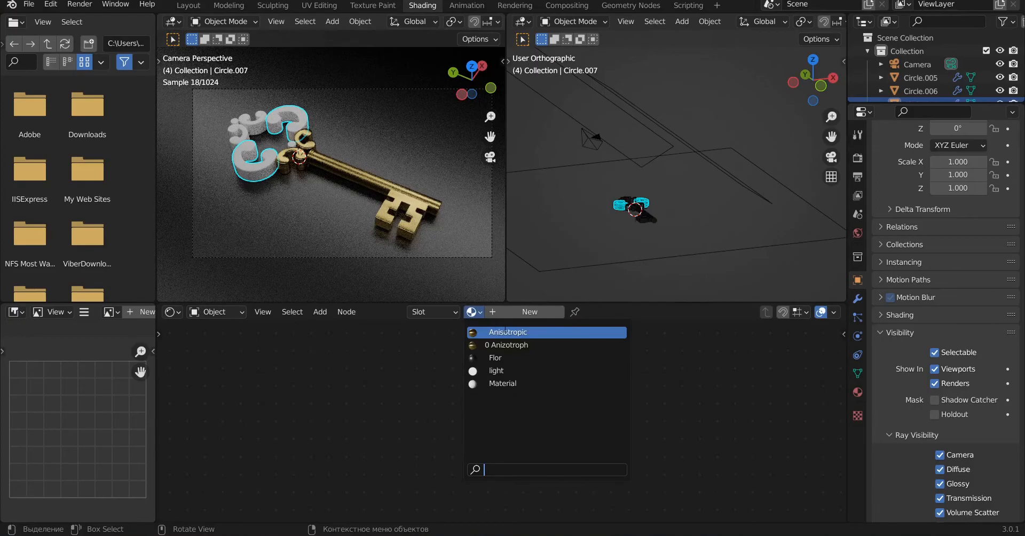
click(507, 332)
click(243, 131)
click(472, 312)
click(508, 332)
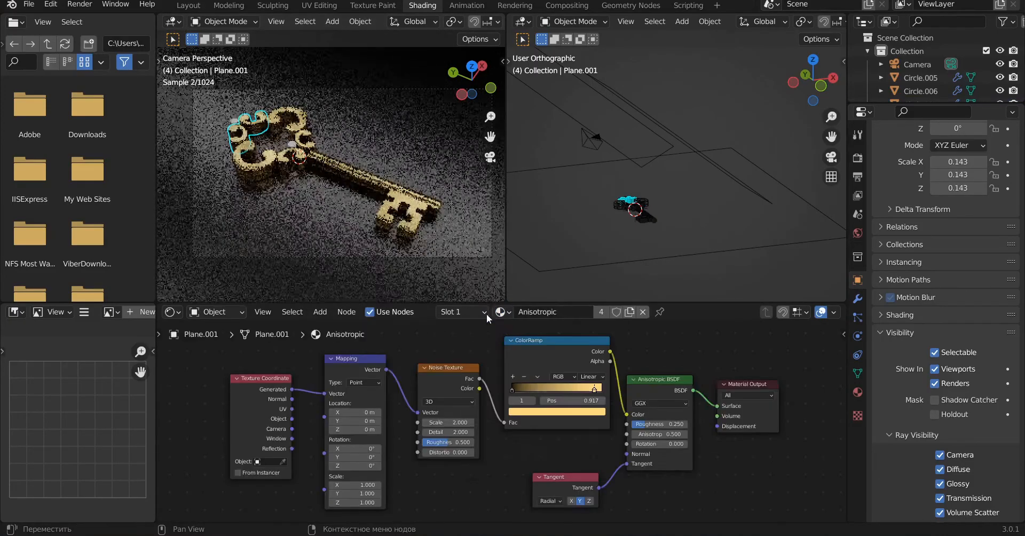
Step: Give both small round studs, at the bow's outer corner and near the shaft, the Anisotropic material
click(233, 124)
click(475, 312)
click(507, 332)
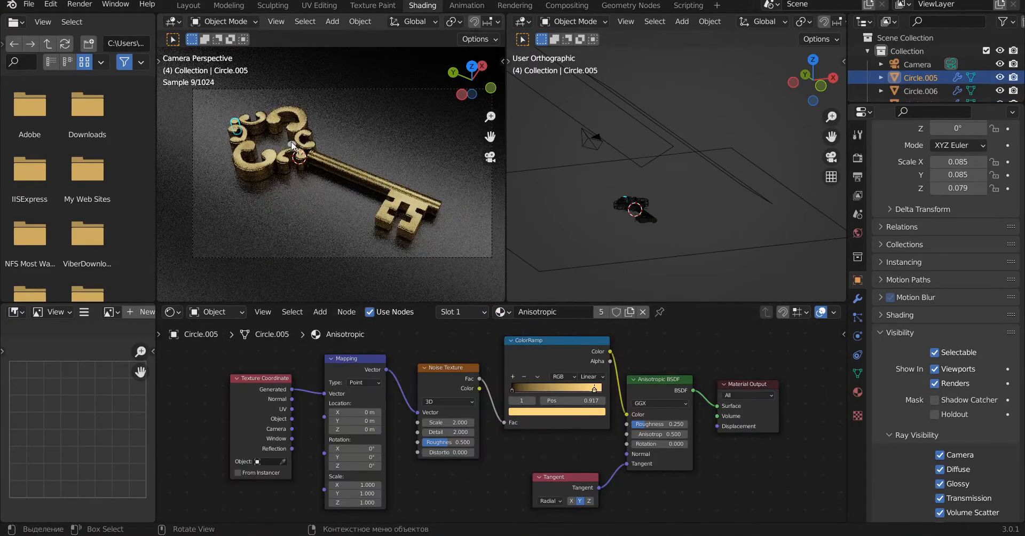
click(292, 145)
click(473, 312)
click(518, 333)
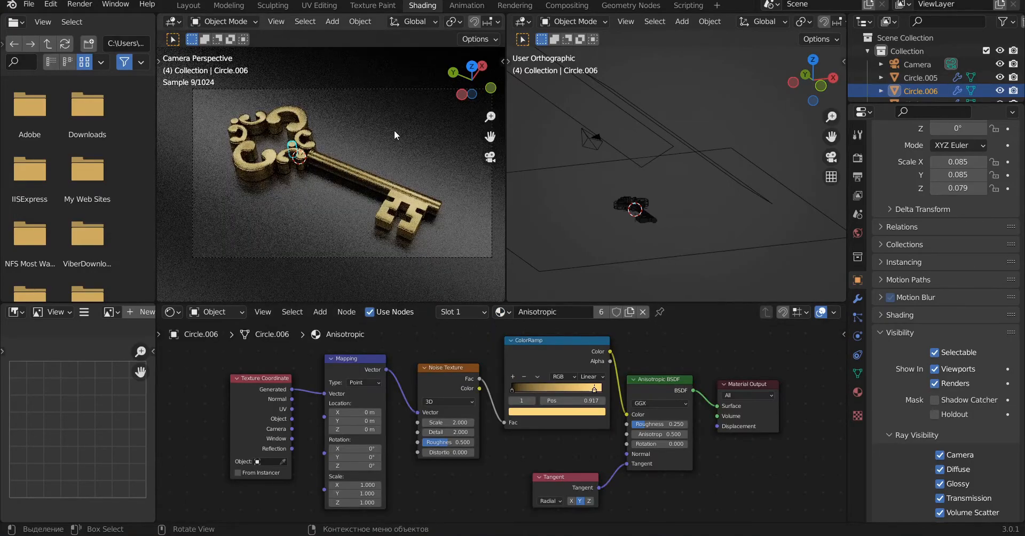
Step: Switch to the Layout workspace with rendered viewport shading and render the final still image of the key
click(188, 5)
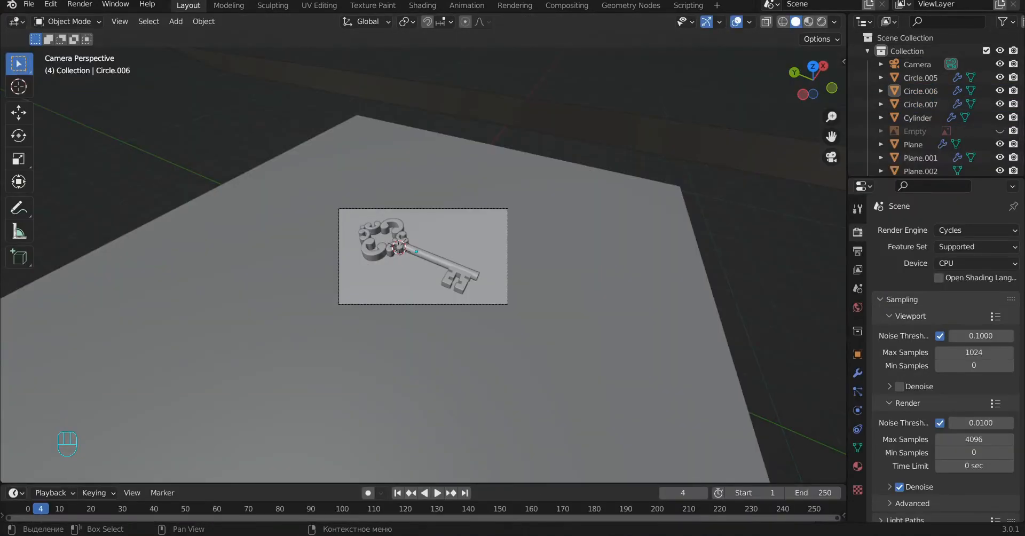
click(823, 22)
scroll(548, 233, up, 5)
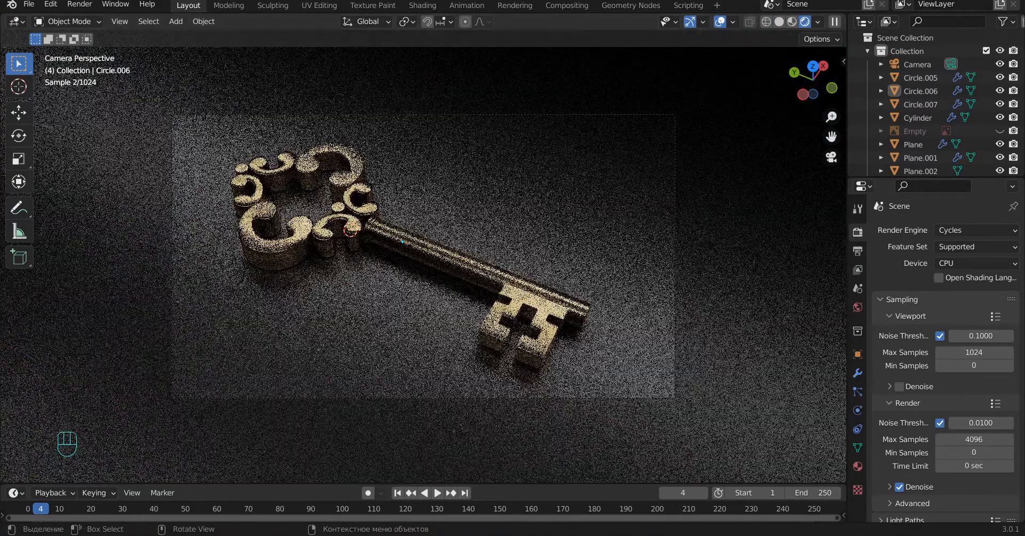
click(89, 8)
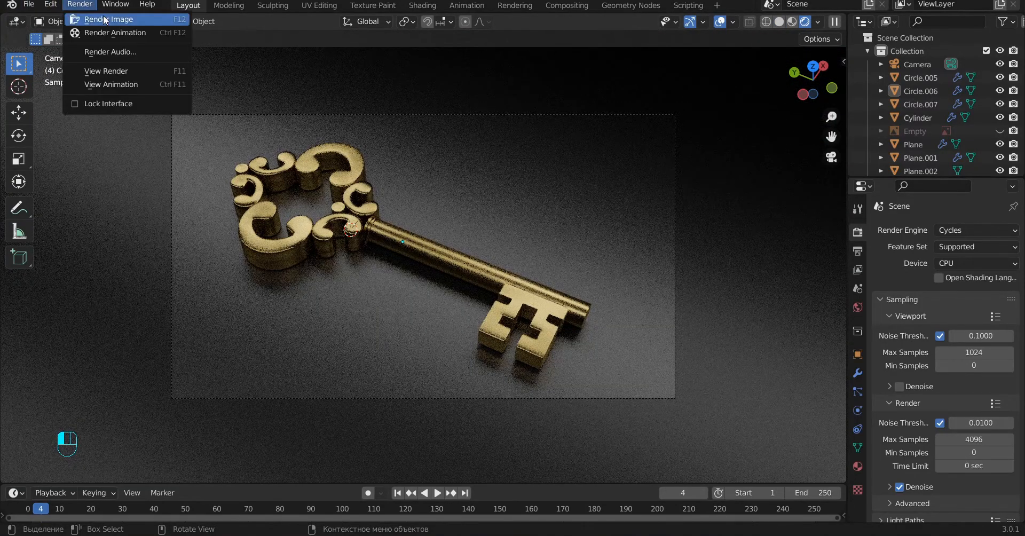
click(104, 17)
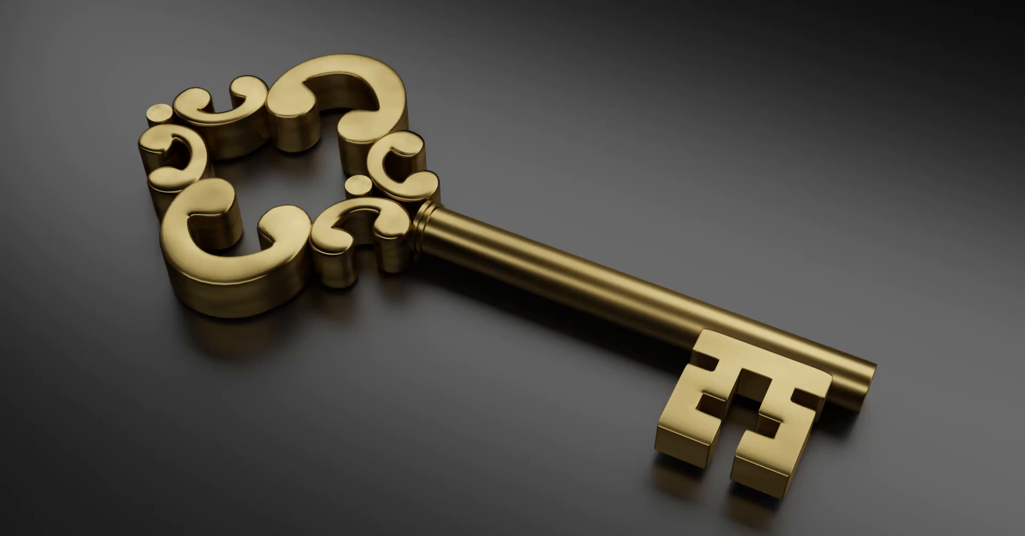